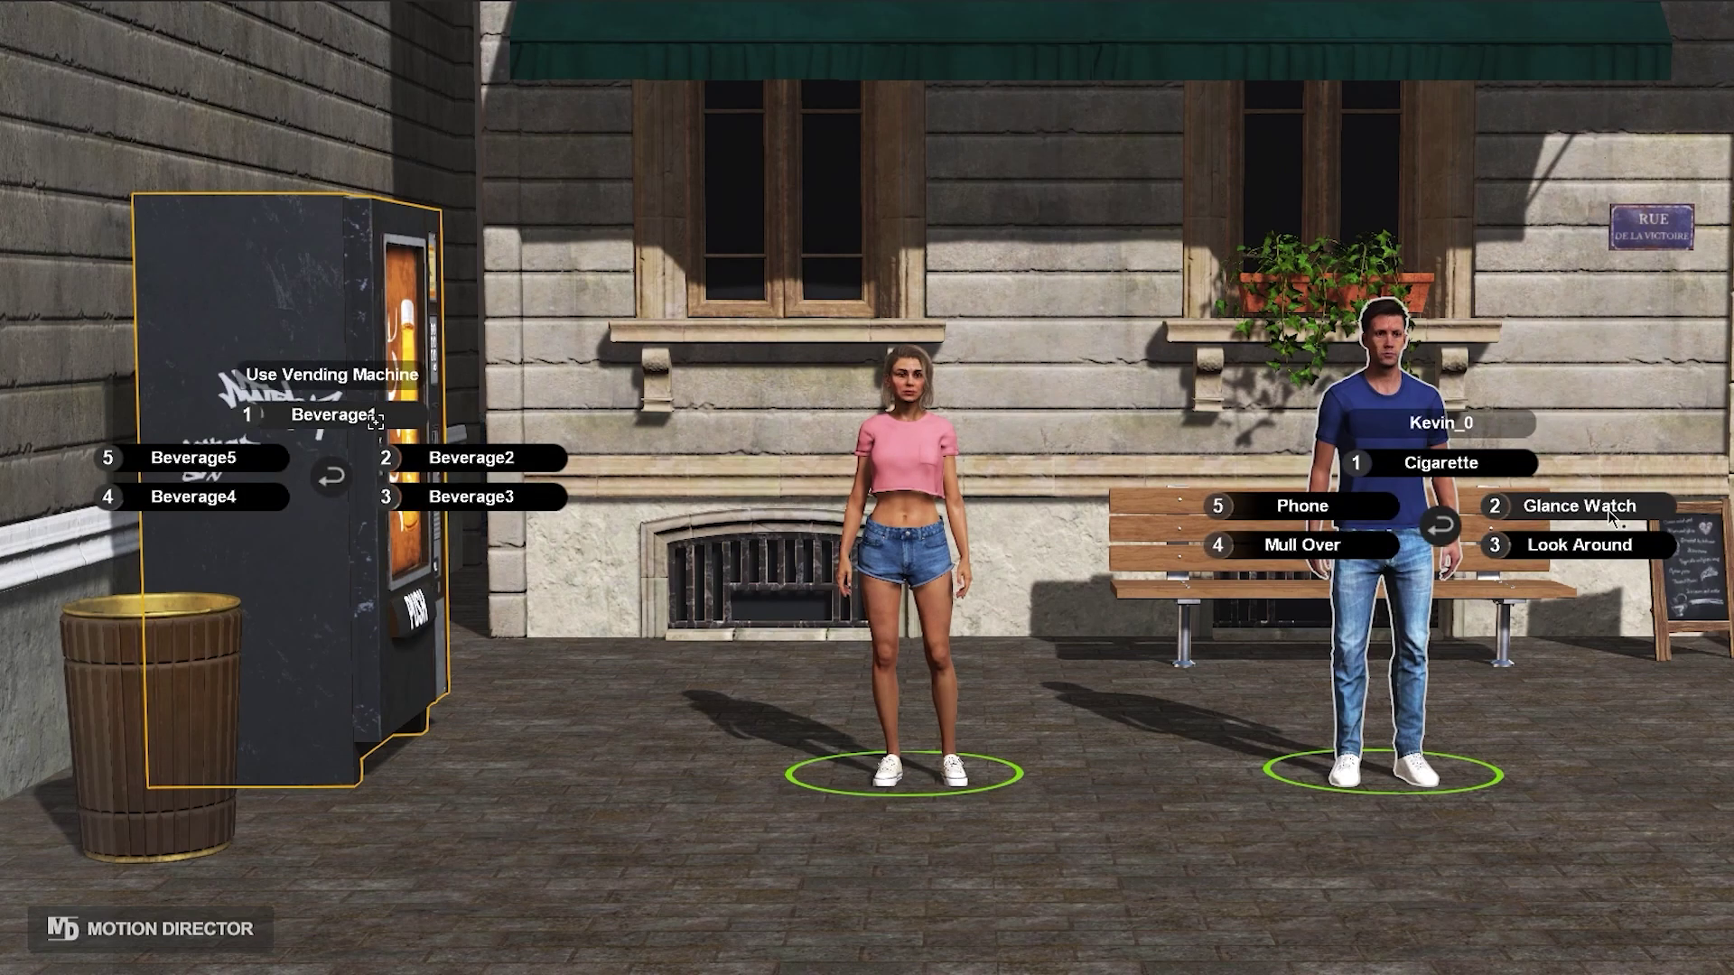
Step: Have the woman use the vending machine's Beverage1 option and make the man glance at his watch
click(375, 421)
click(352, 430)
click(1609, 512)
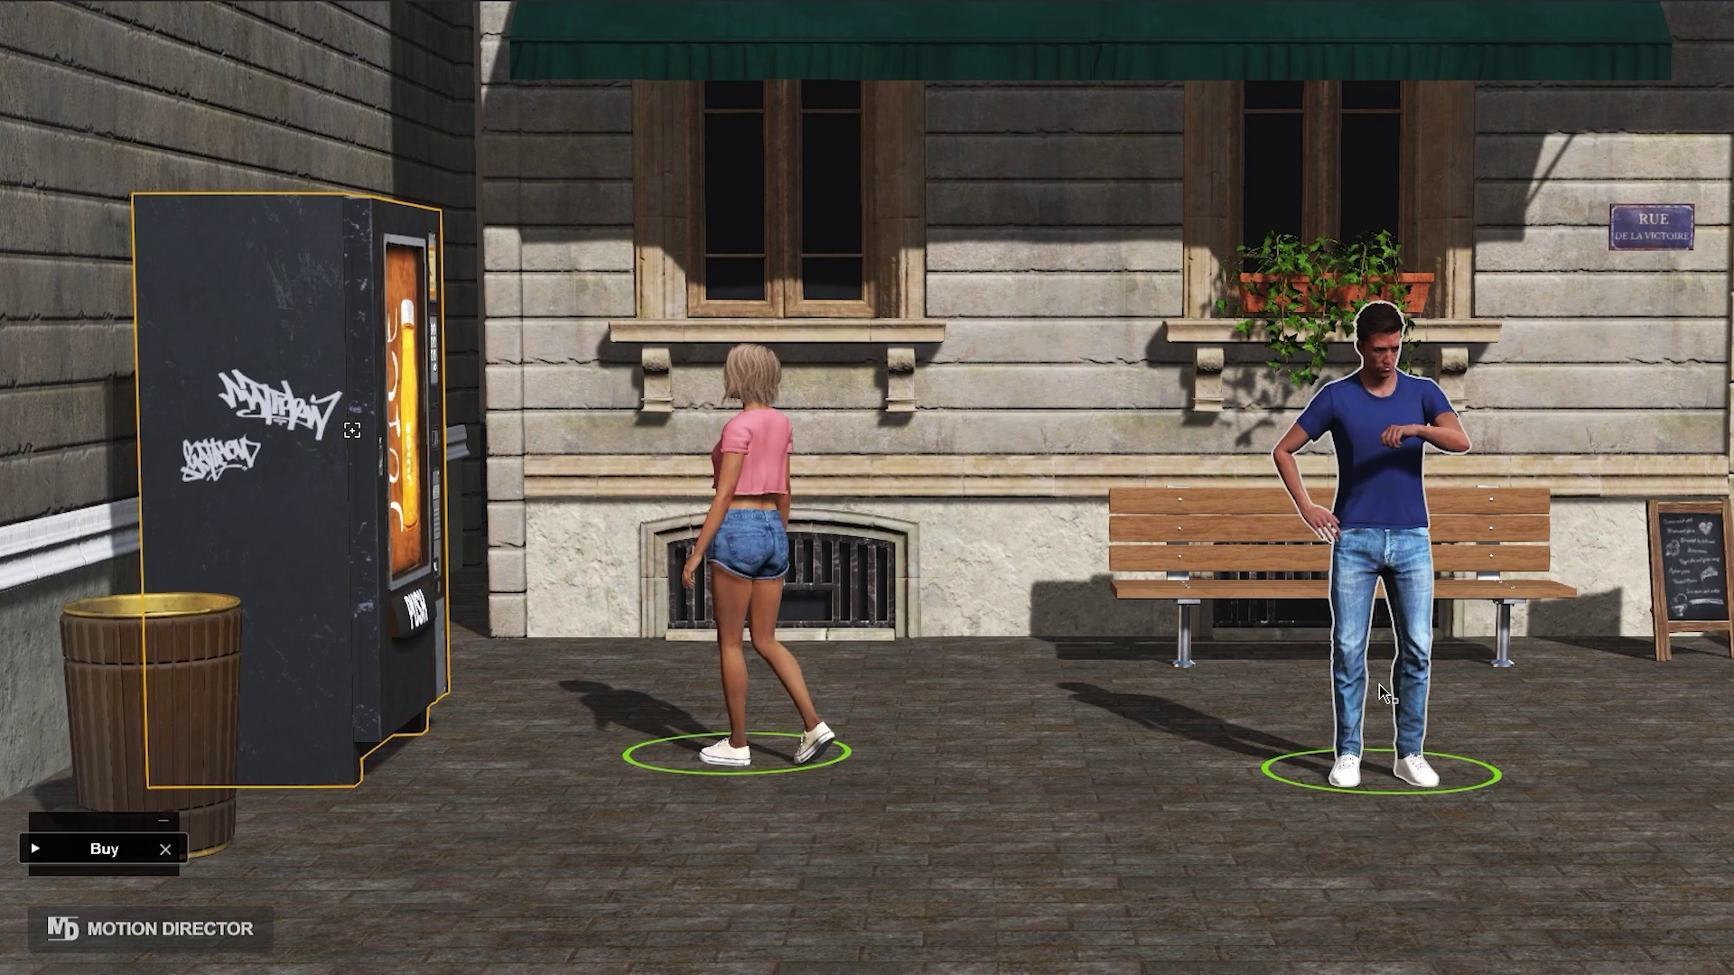
click(1382, 508)
click(1307, 508)
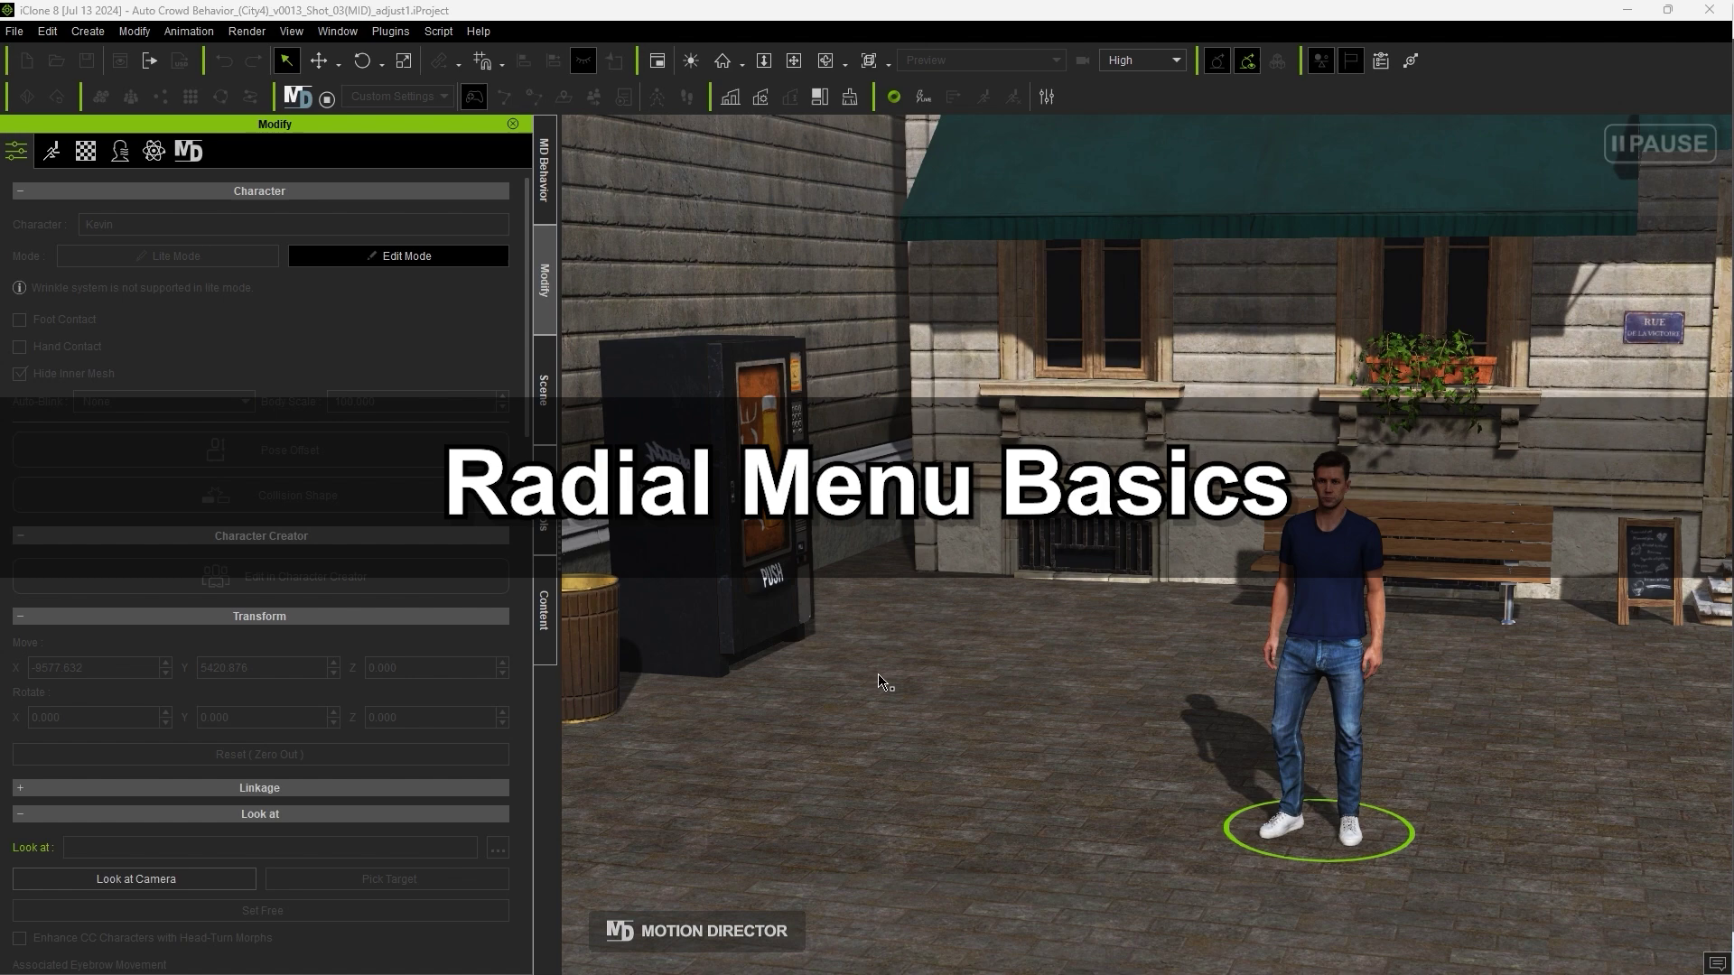
Step: Inspect the vending machine's radial menu of beverage options and leave it without choosing one
click(722, 497)
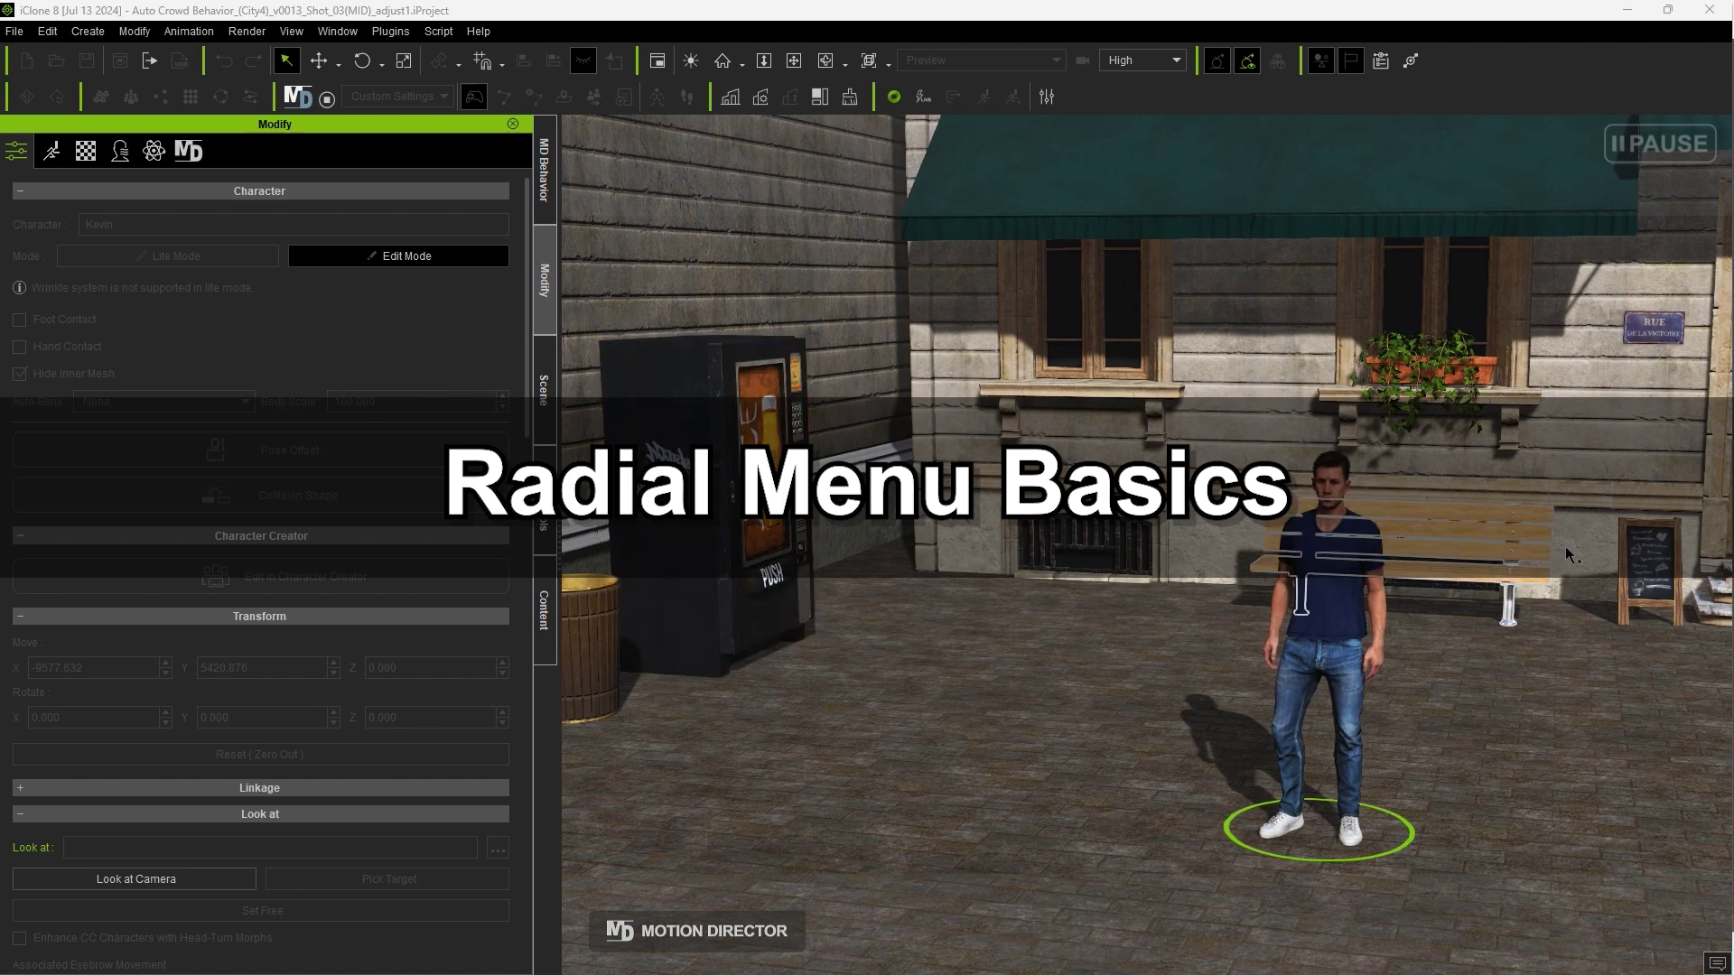
click(1627, 579)
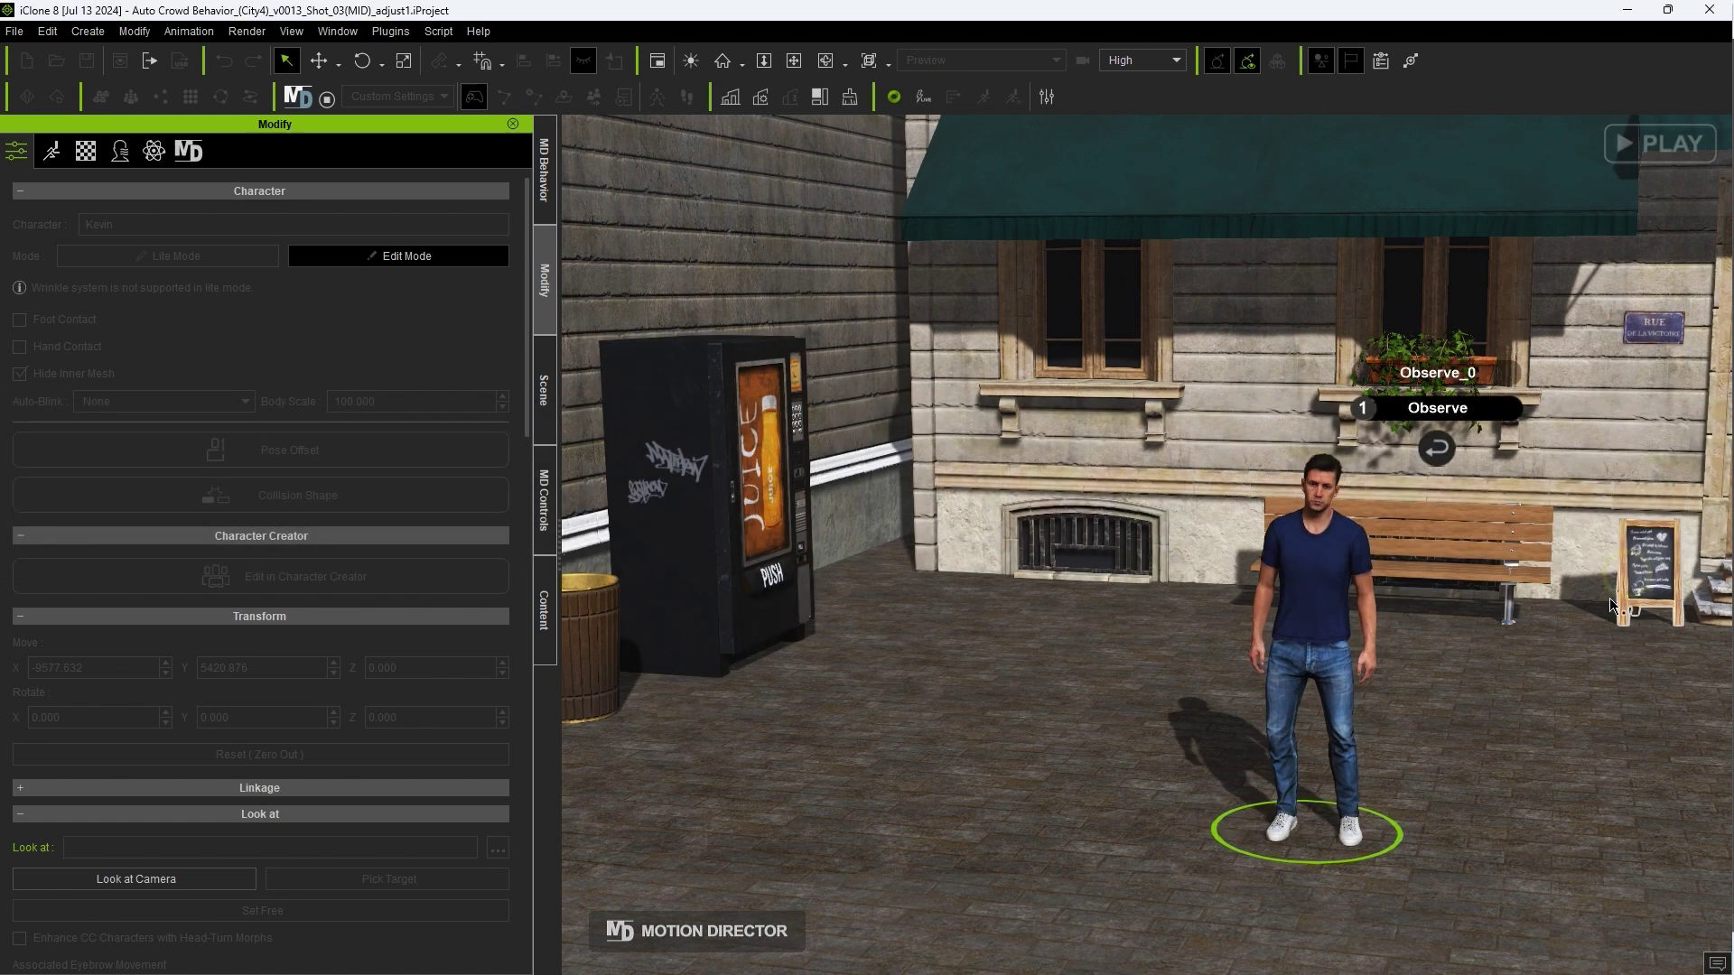
mouse_move(1420, 545)
click(1468, 531)
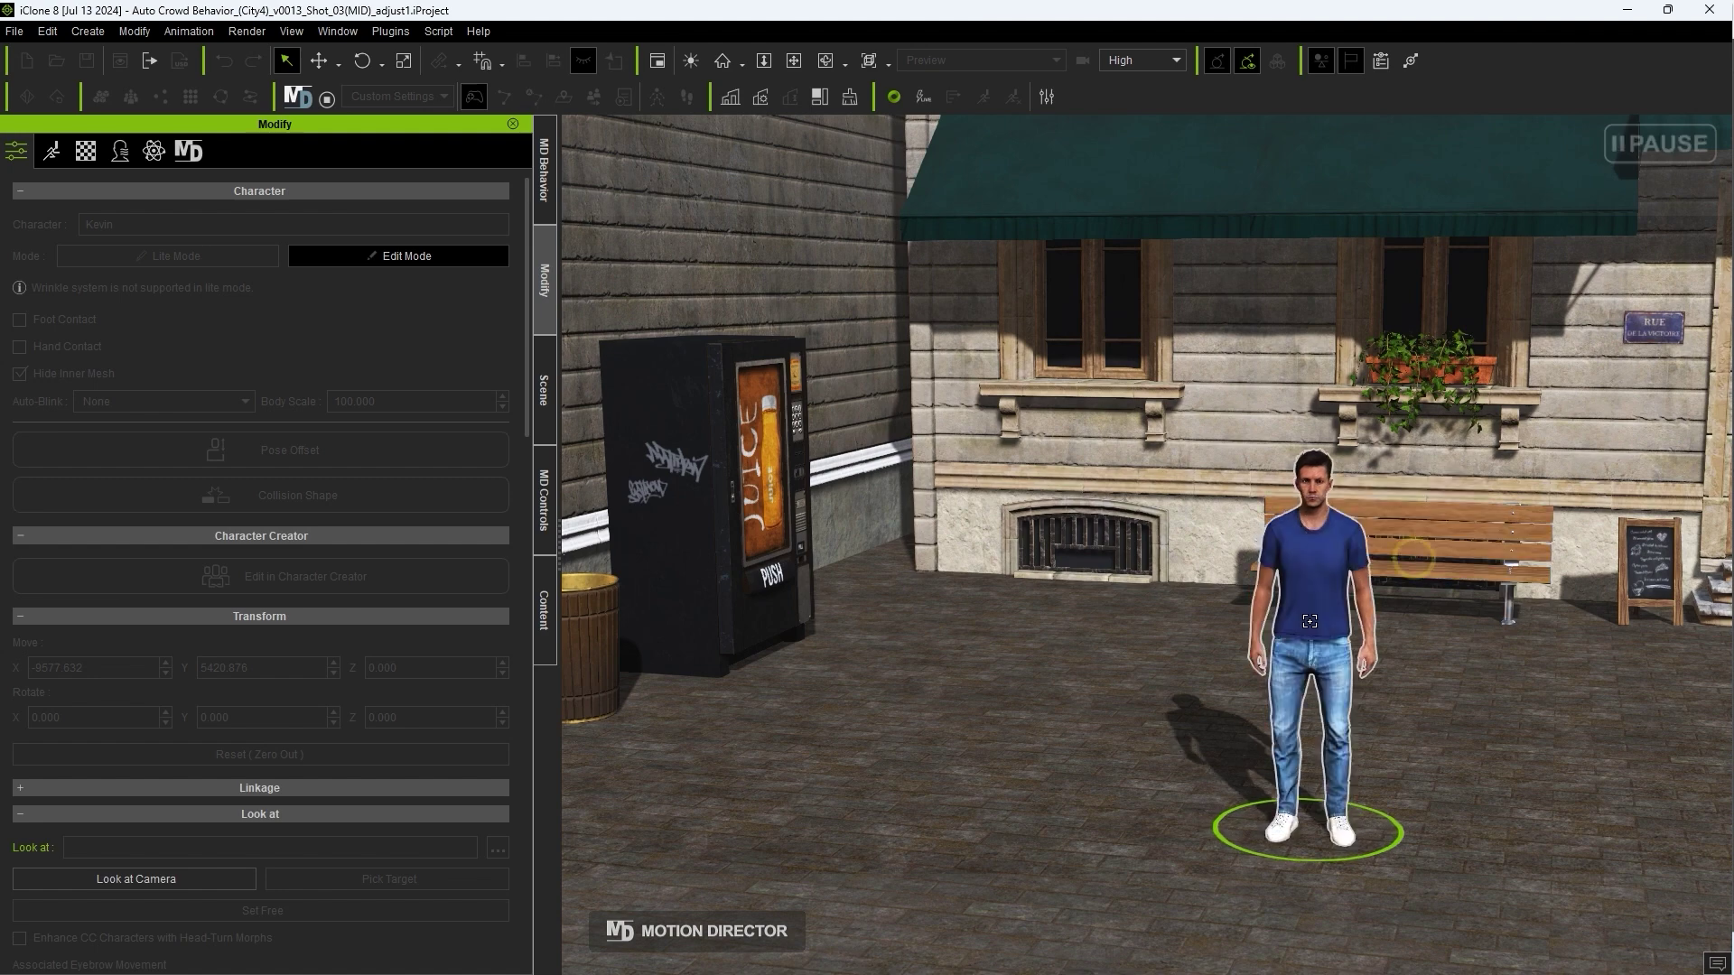
mouse_move(738, 510)
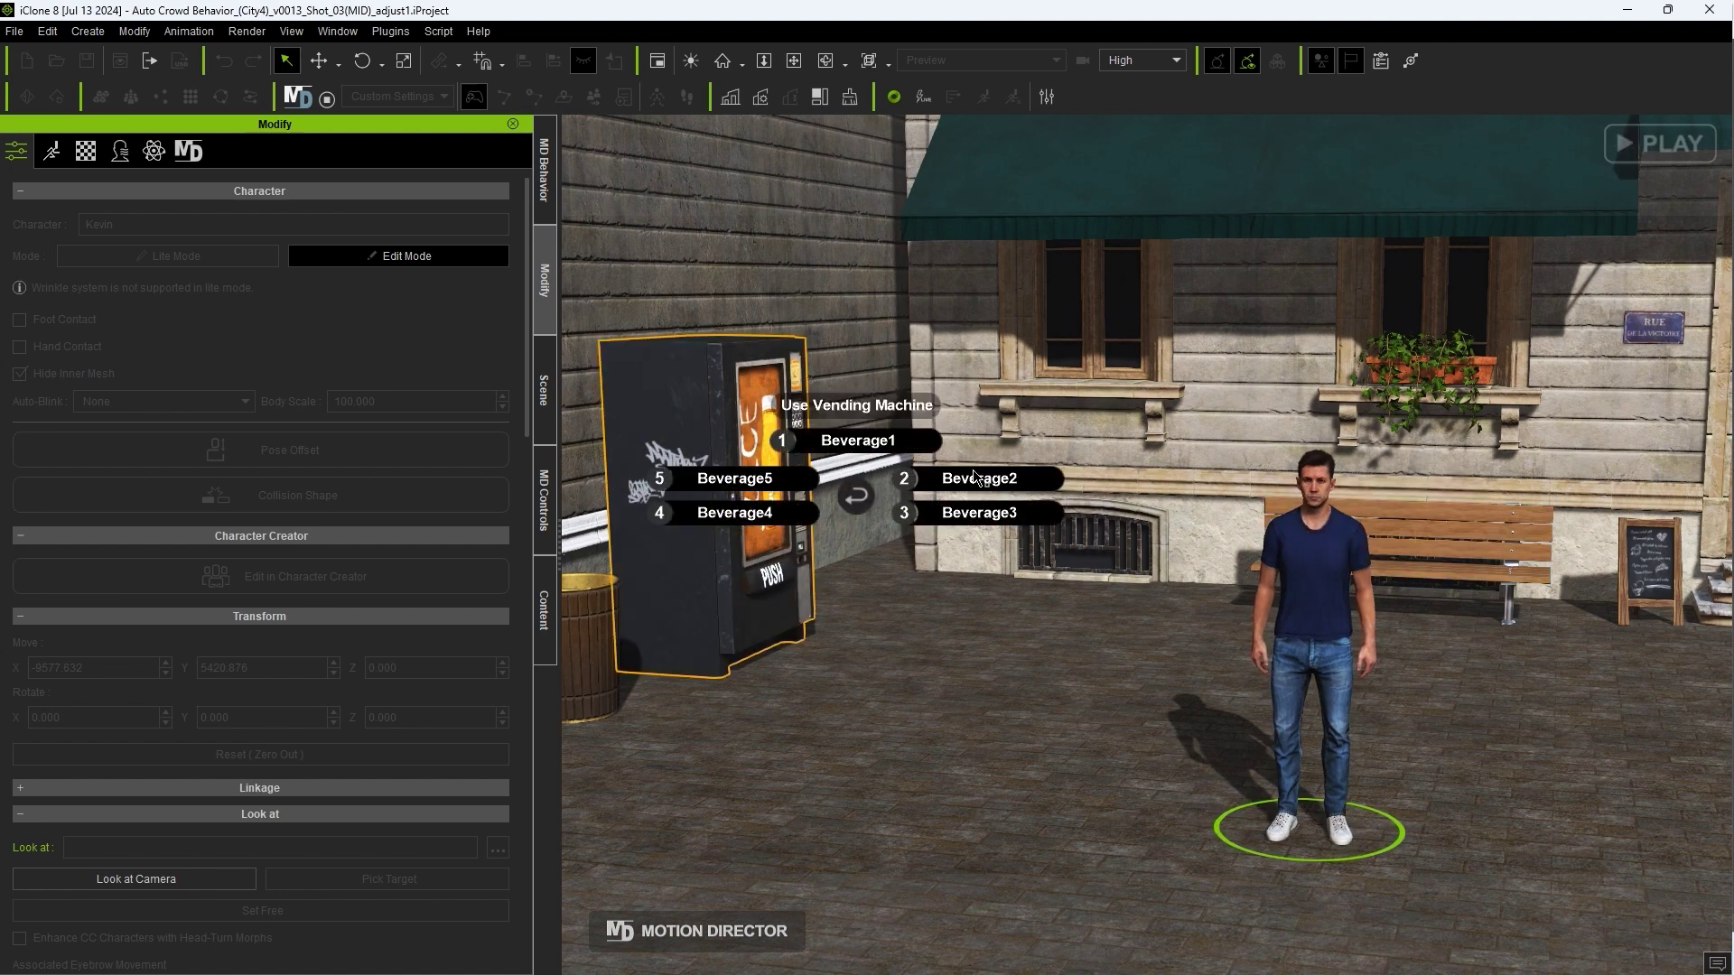
click(869, 511)
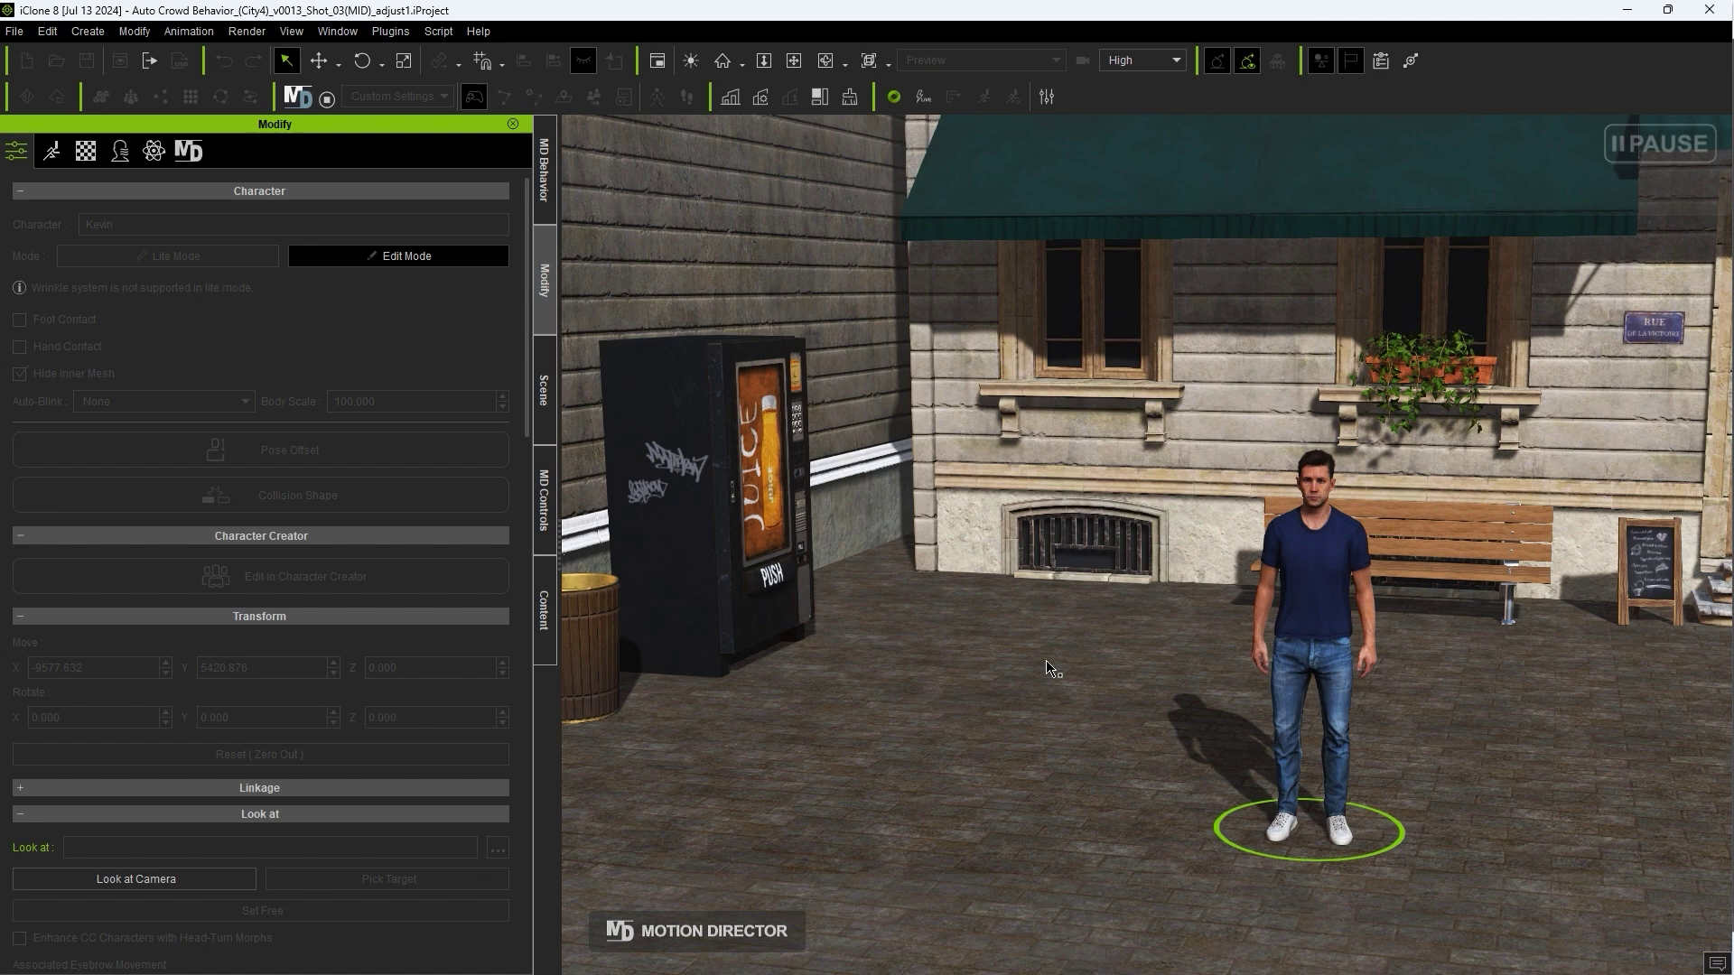
Step: Start the standing man's Phone behavior from his radial menu and have him perform the Message action
mouse_move(1291, 632)
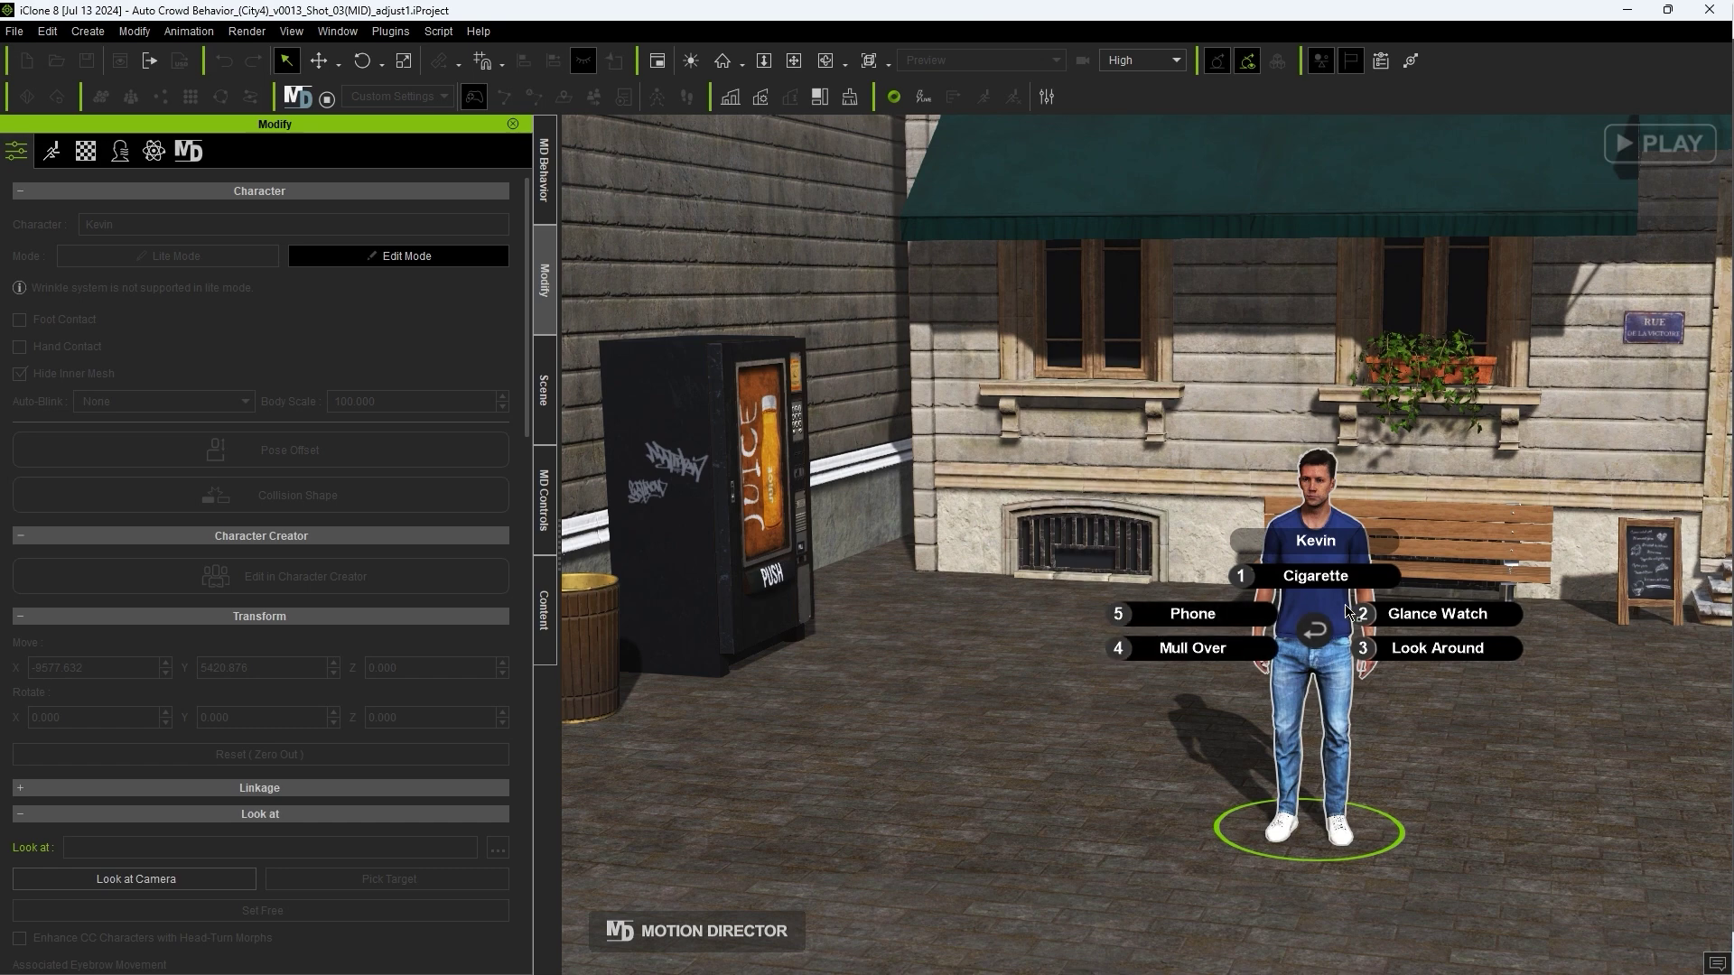
key(BackSpace)
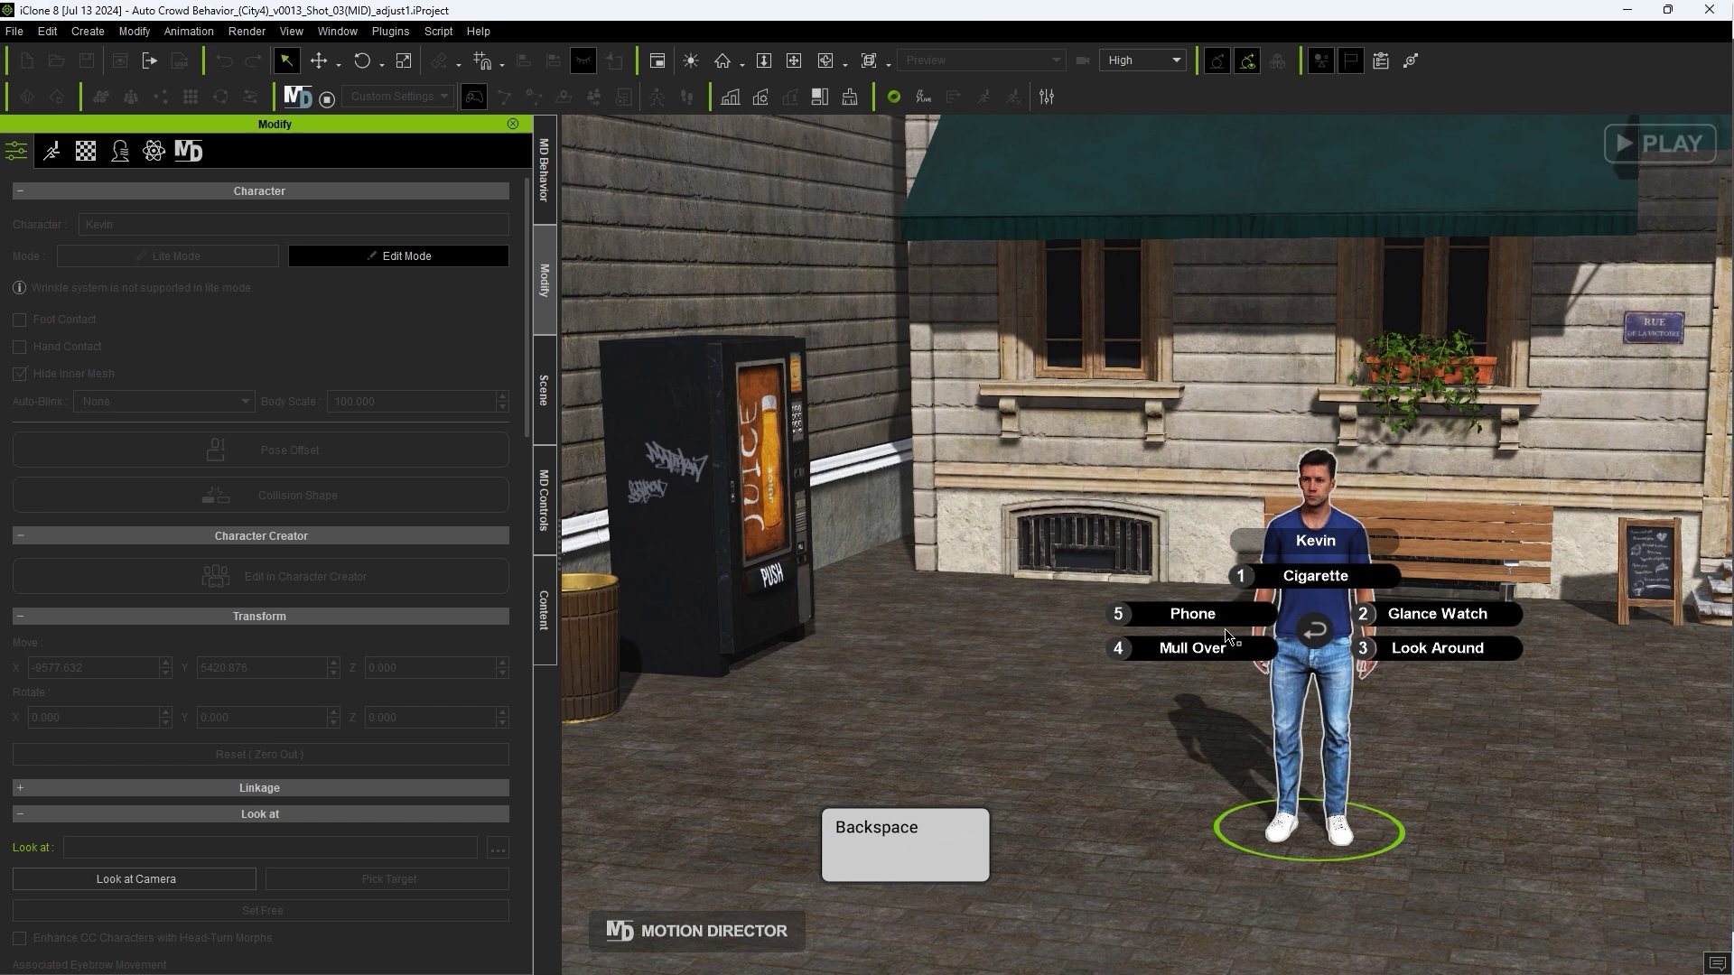
click(1178, 614)
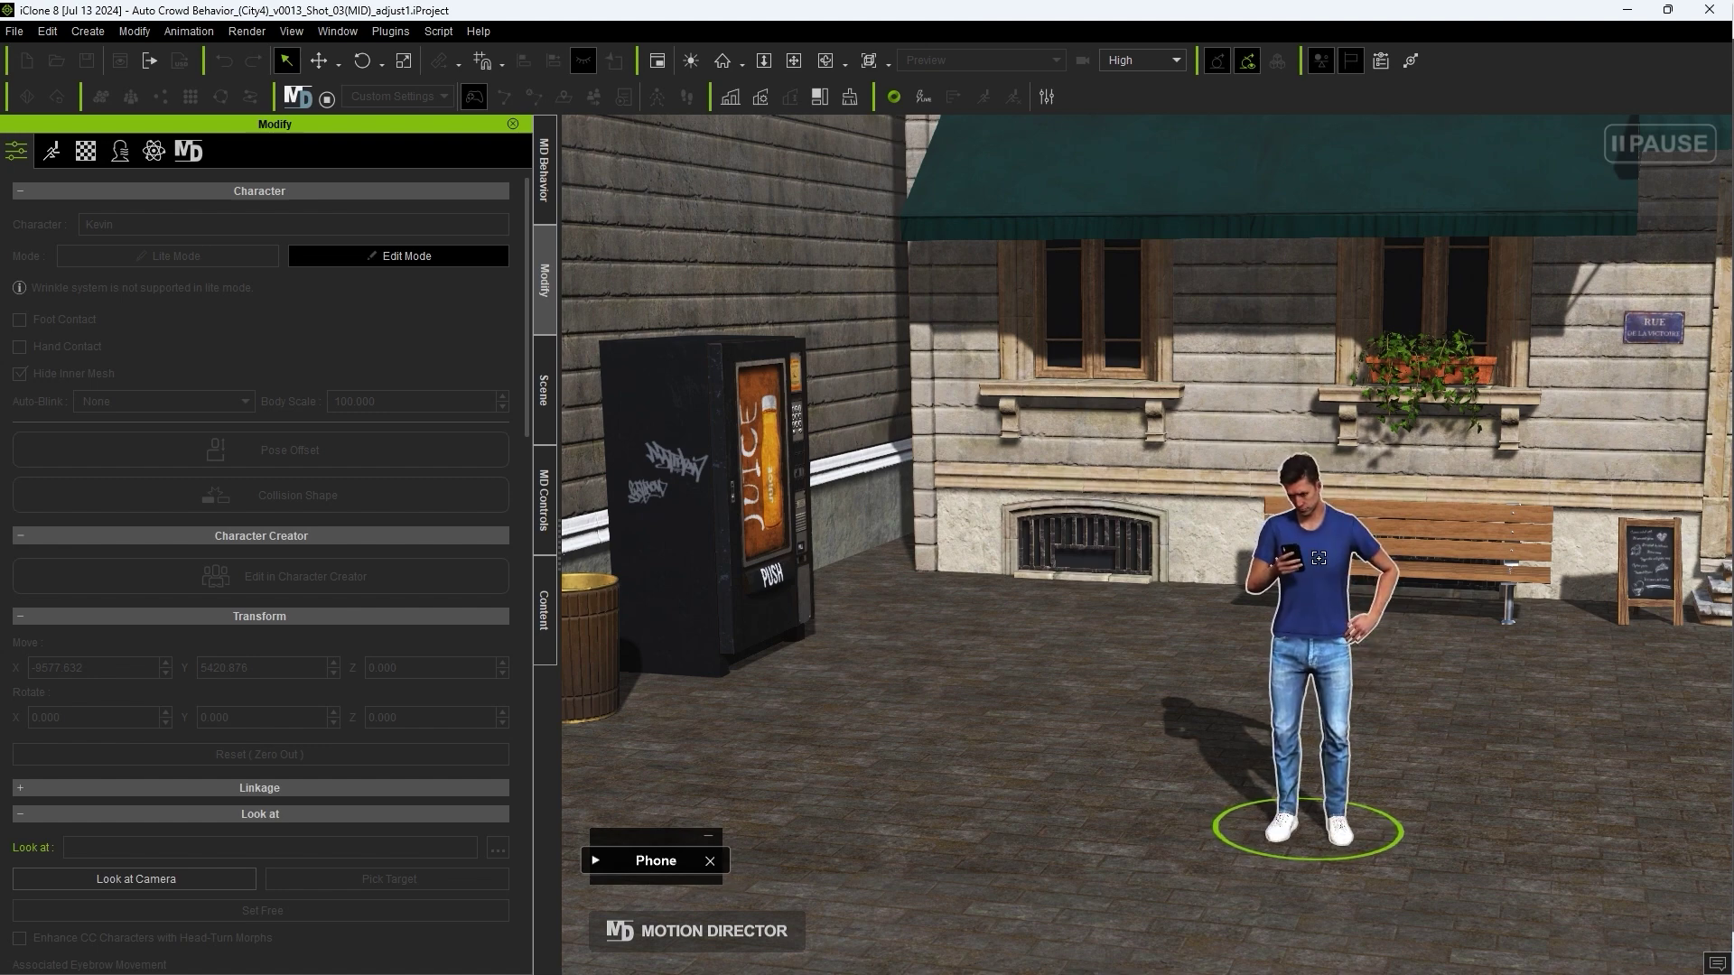
click(1291, 549)
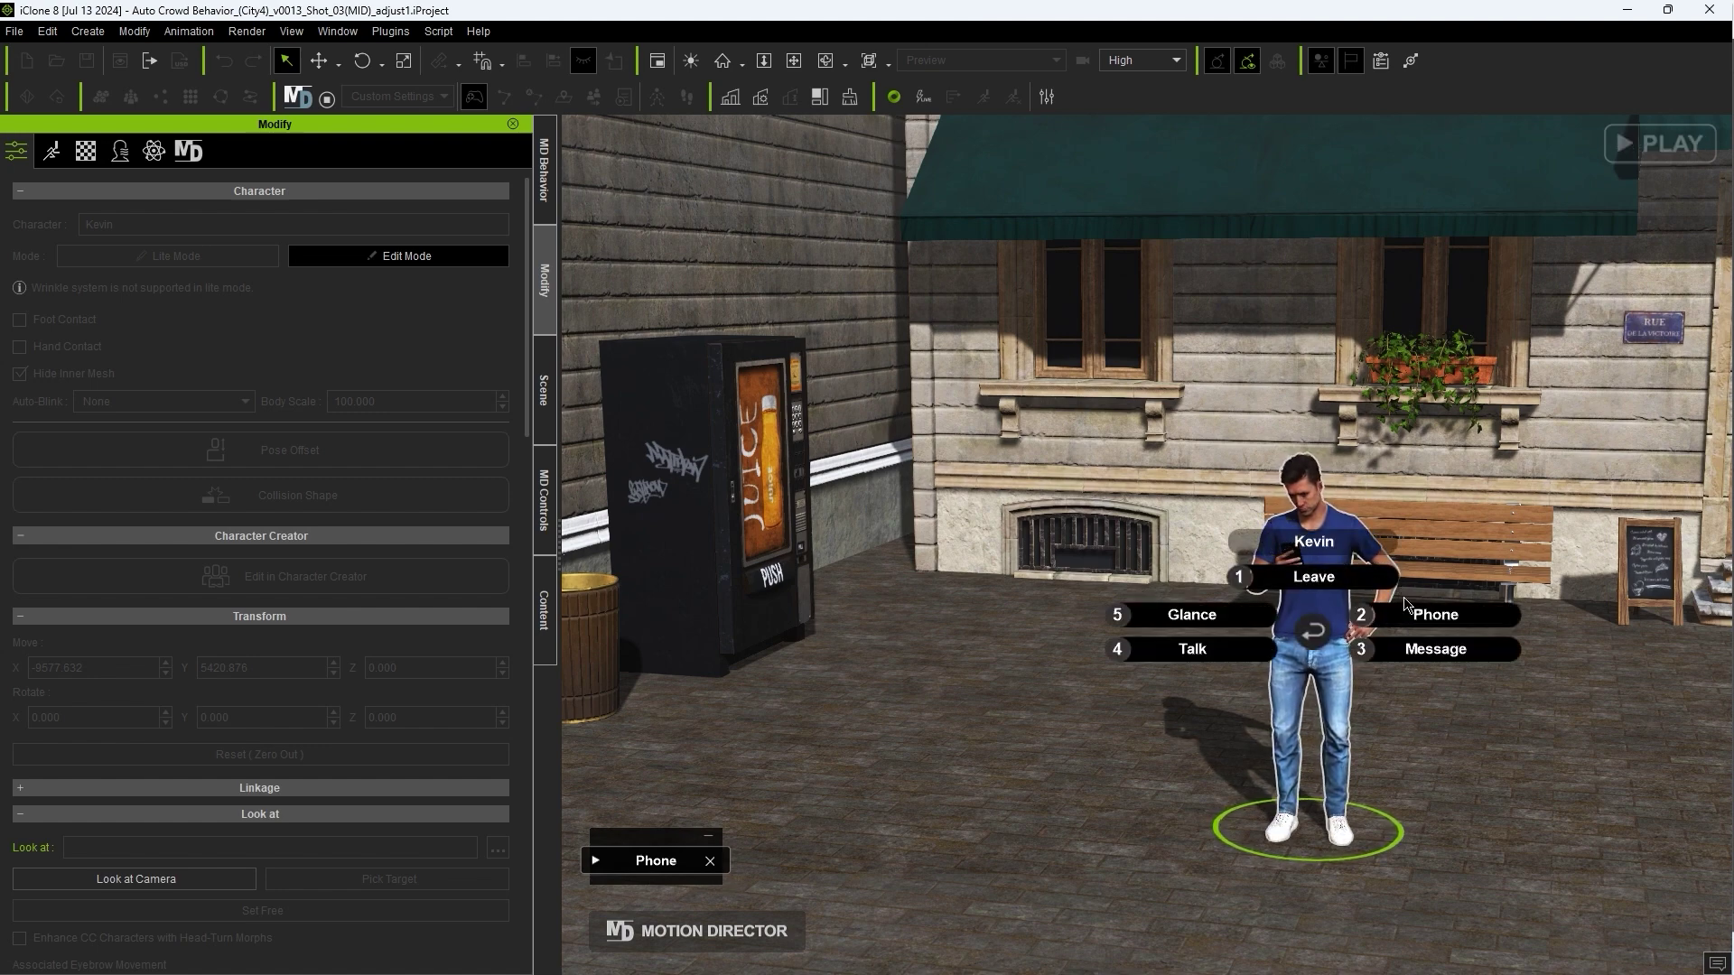
click(1405, 658)
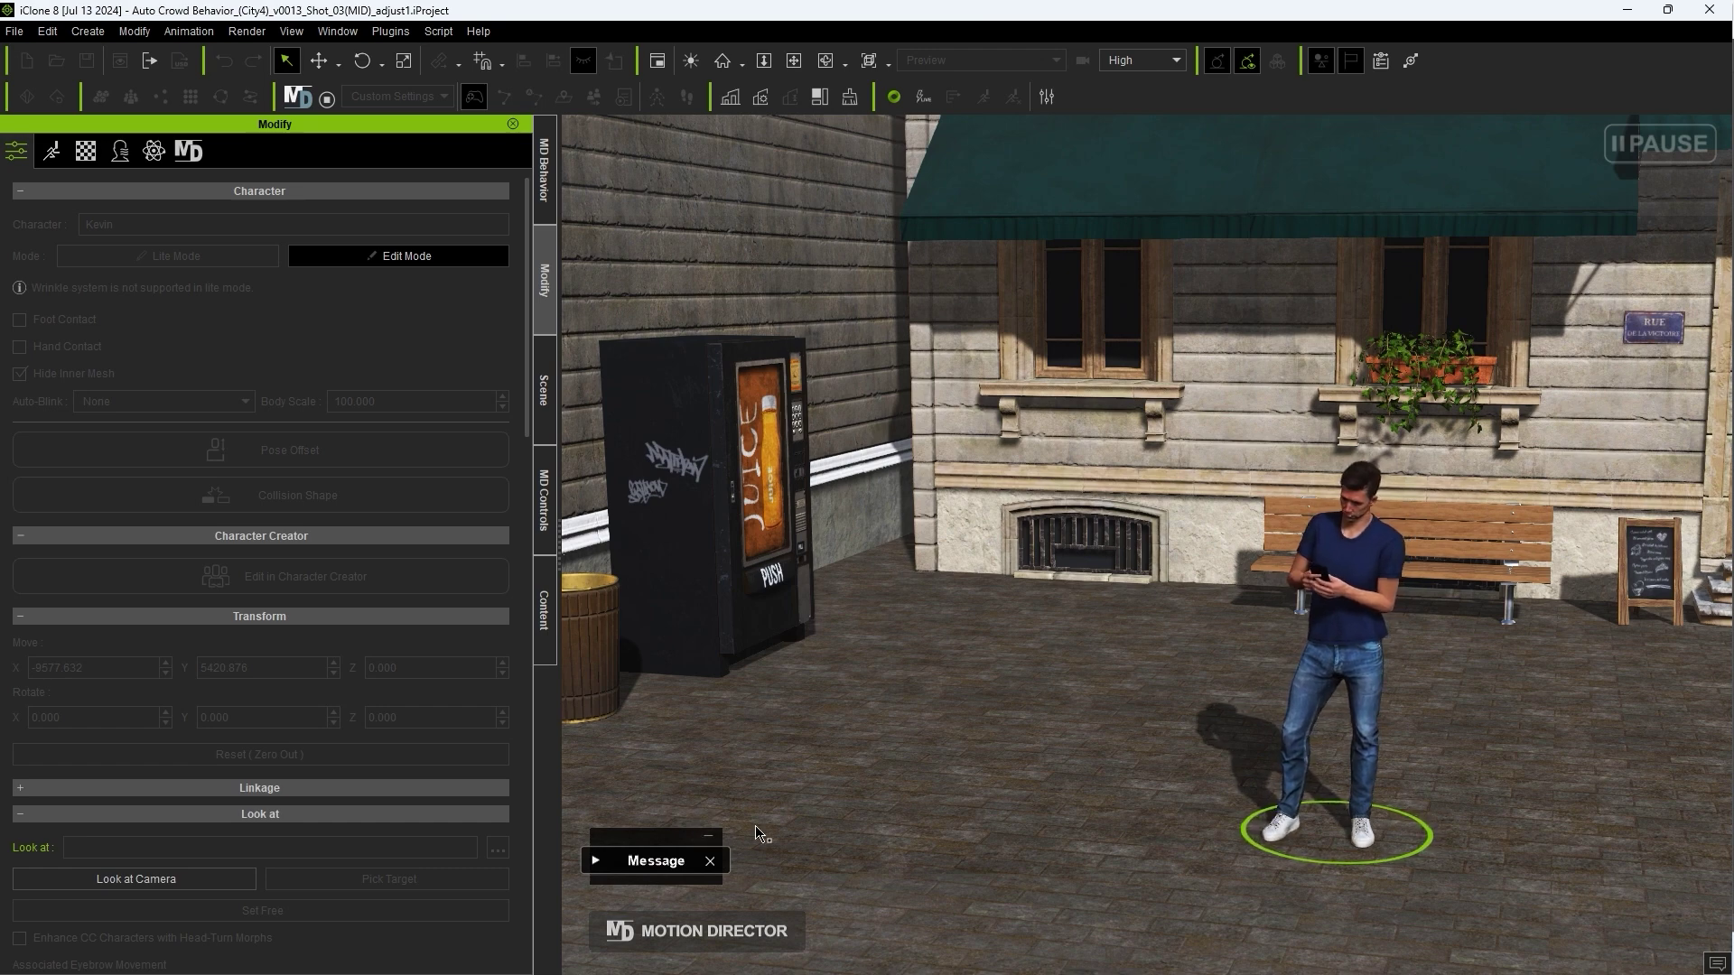
Step: Cancel the active Message action and have the man exit the phone behavior with Leave
click(711, 863)
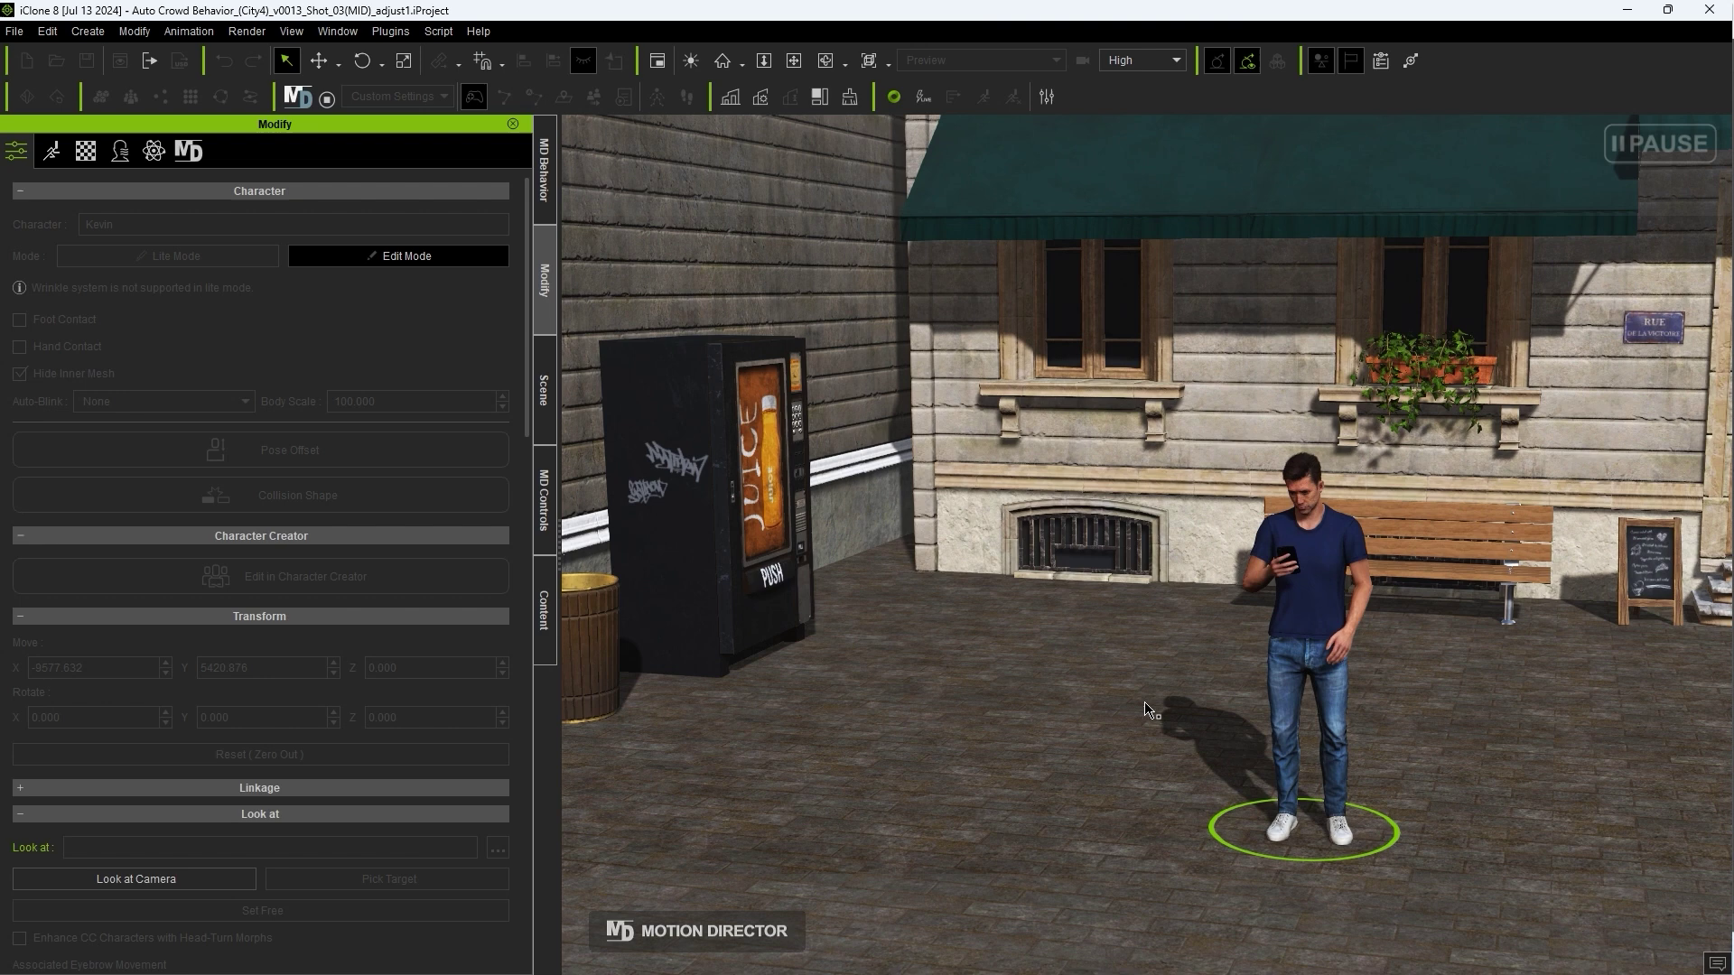
click(1327, 613)
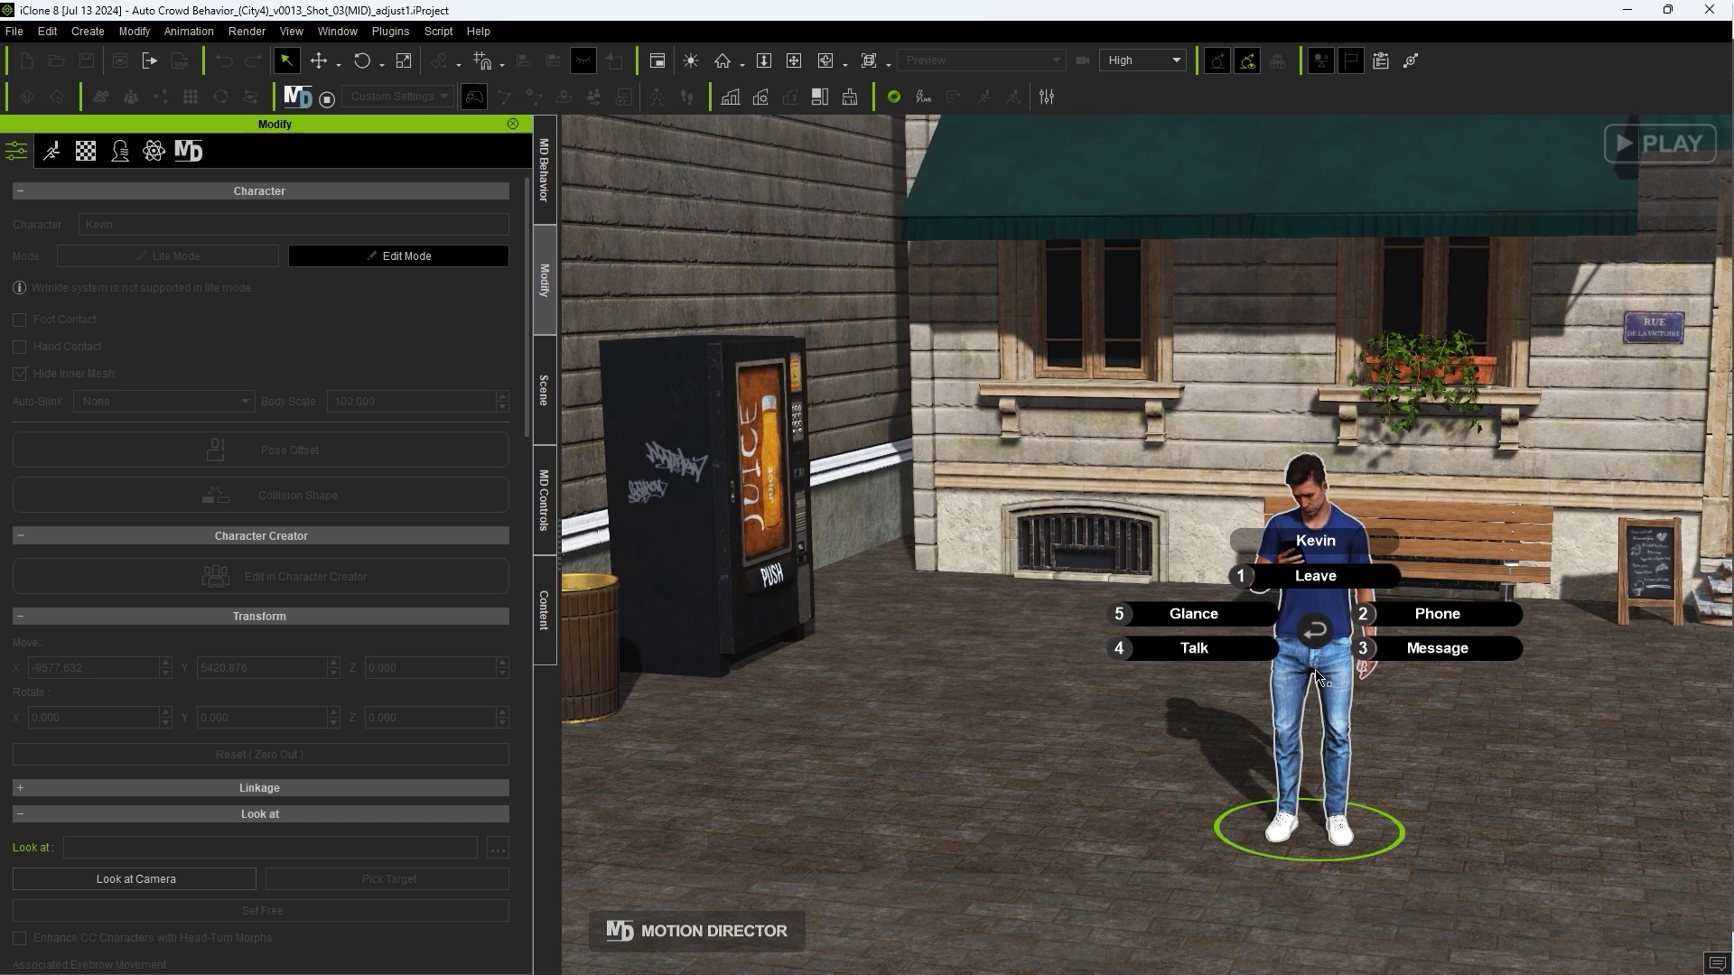
click(1315, 579)
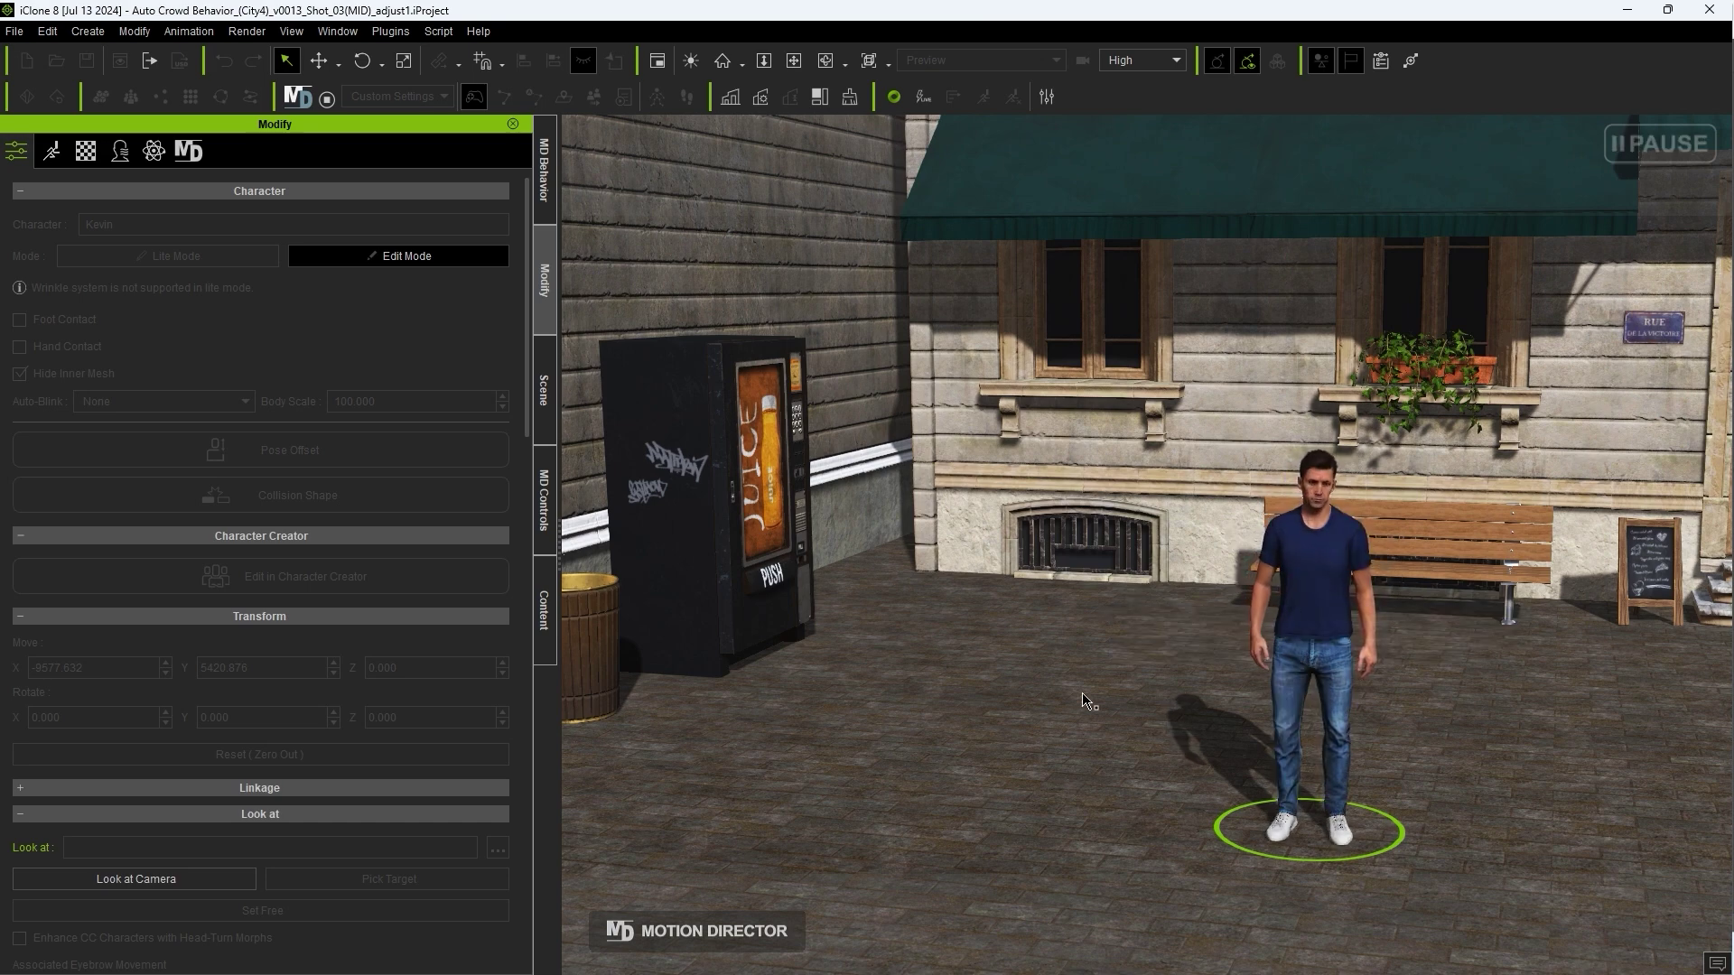
Step: Send the man walking across the pavement toward the area before the vending machine and start his Phone behavior mid-walk
alt+click(1277, 635)
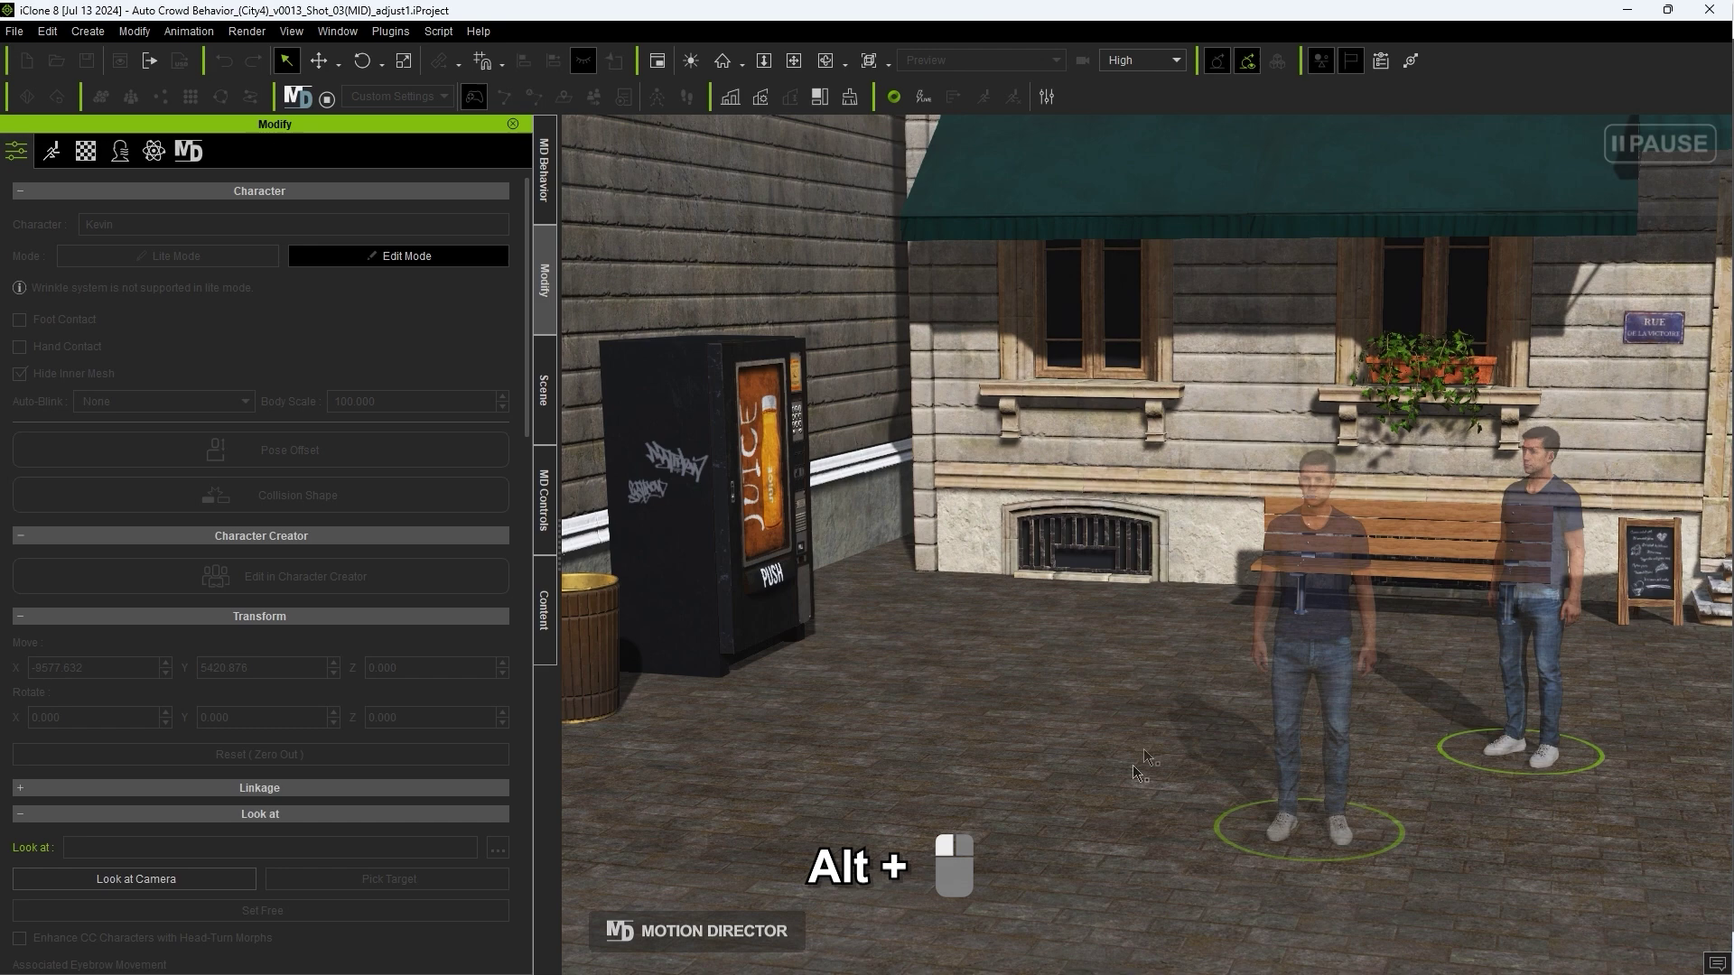
alt+click(739, 835)
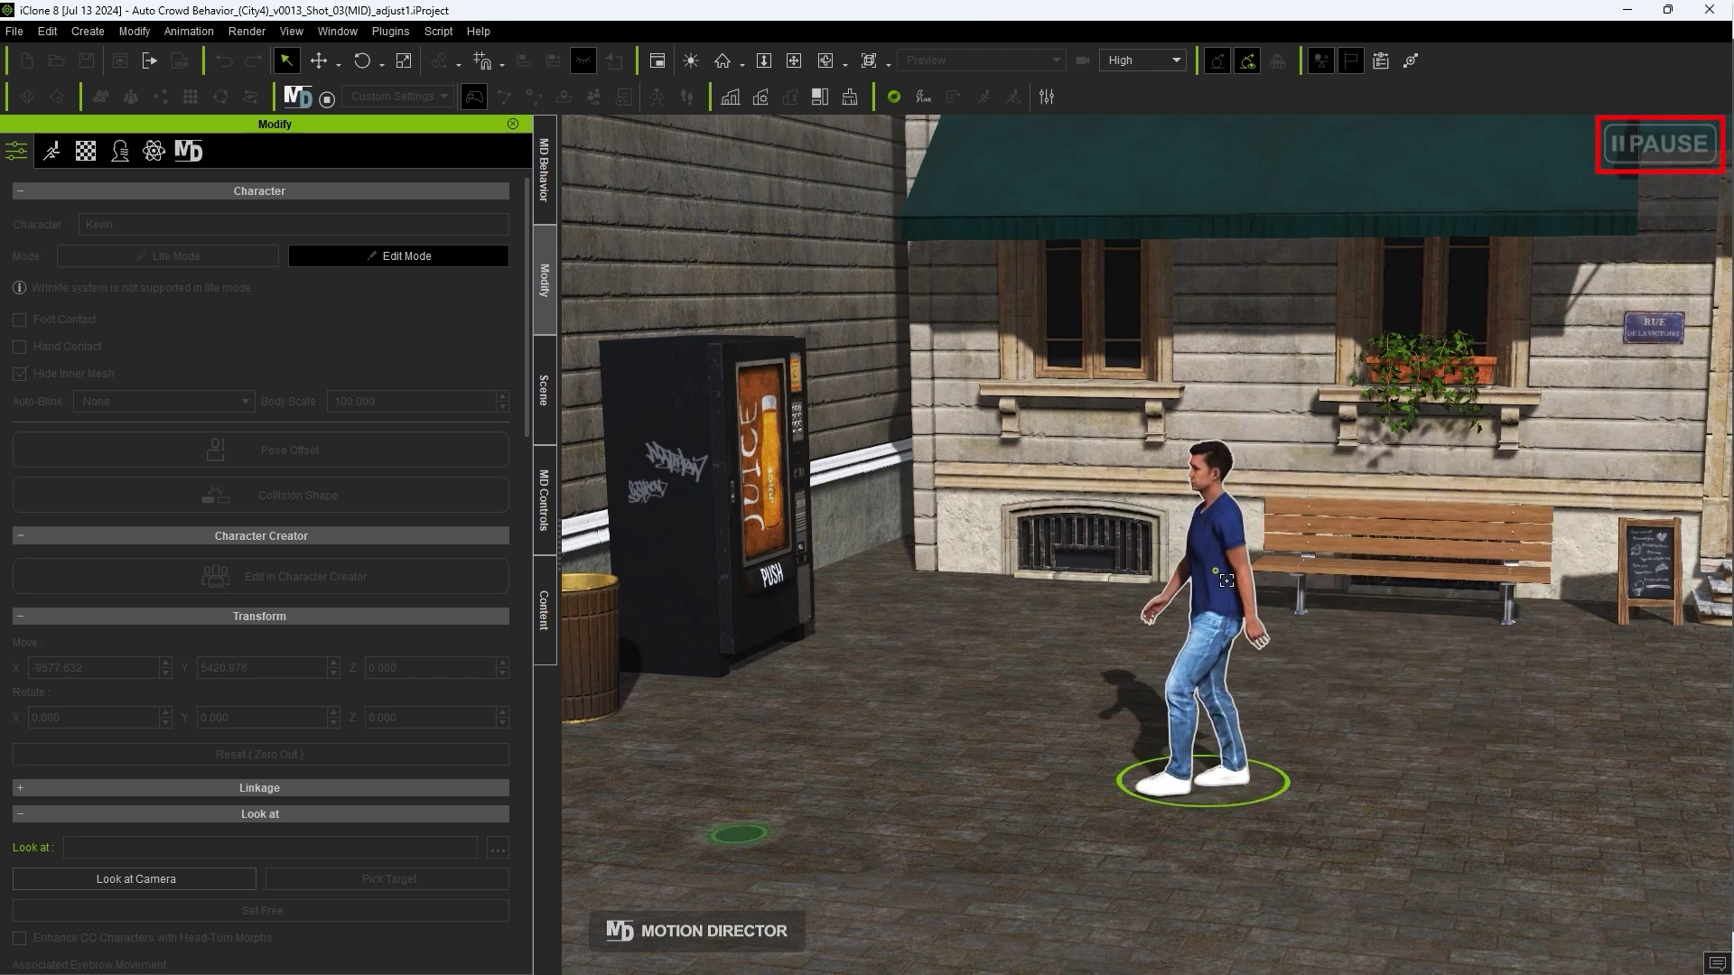
right_click(1226, 580)
key(grave)
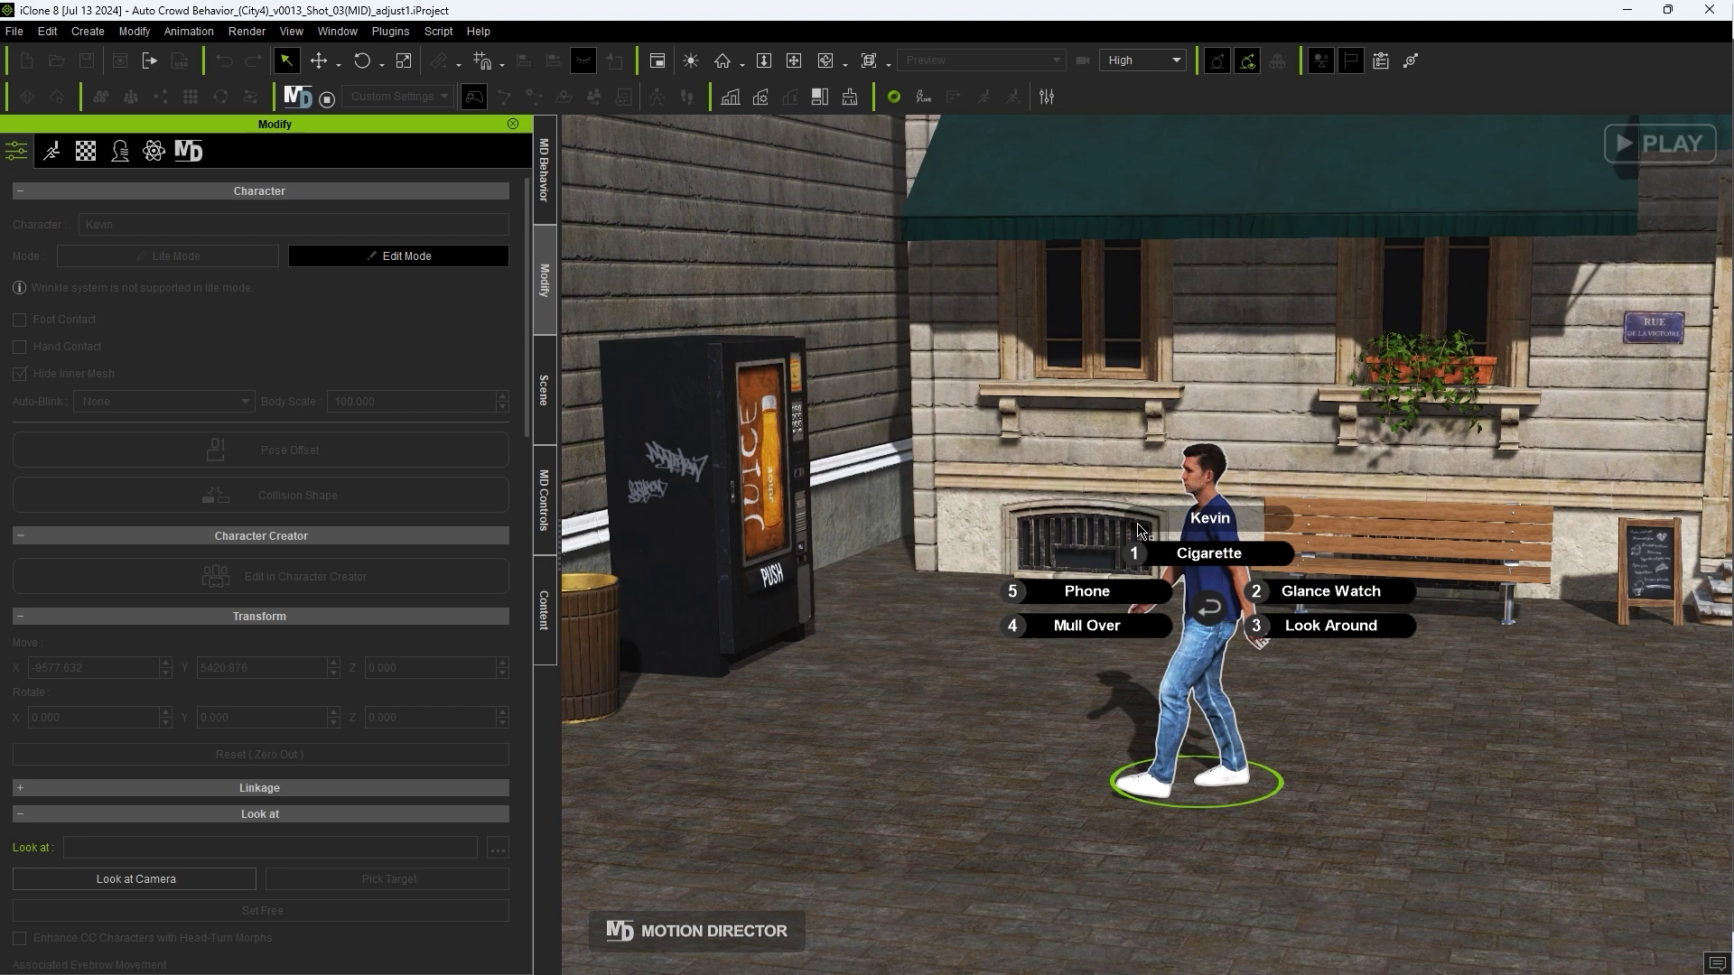
click(1080, 606)
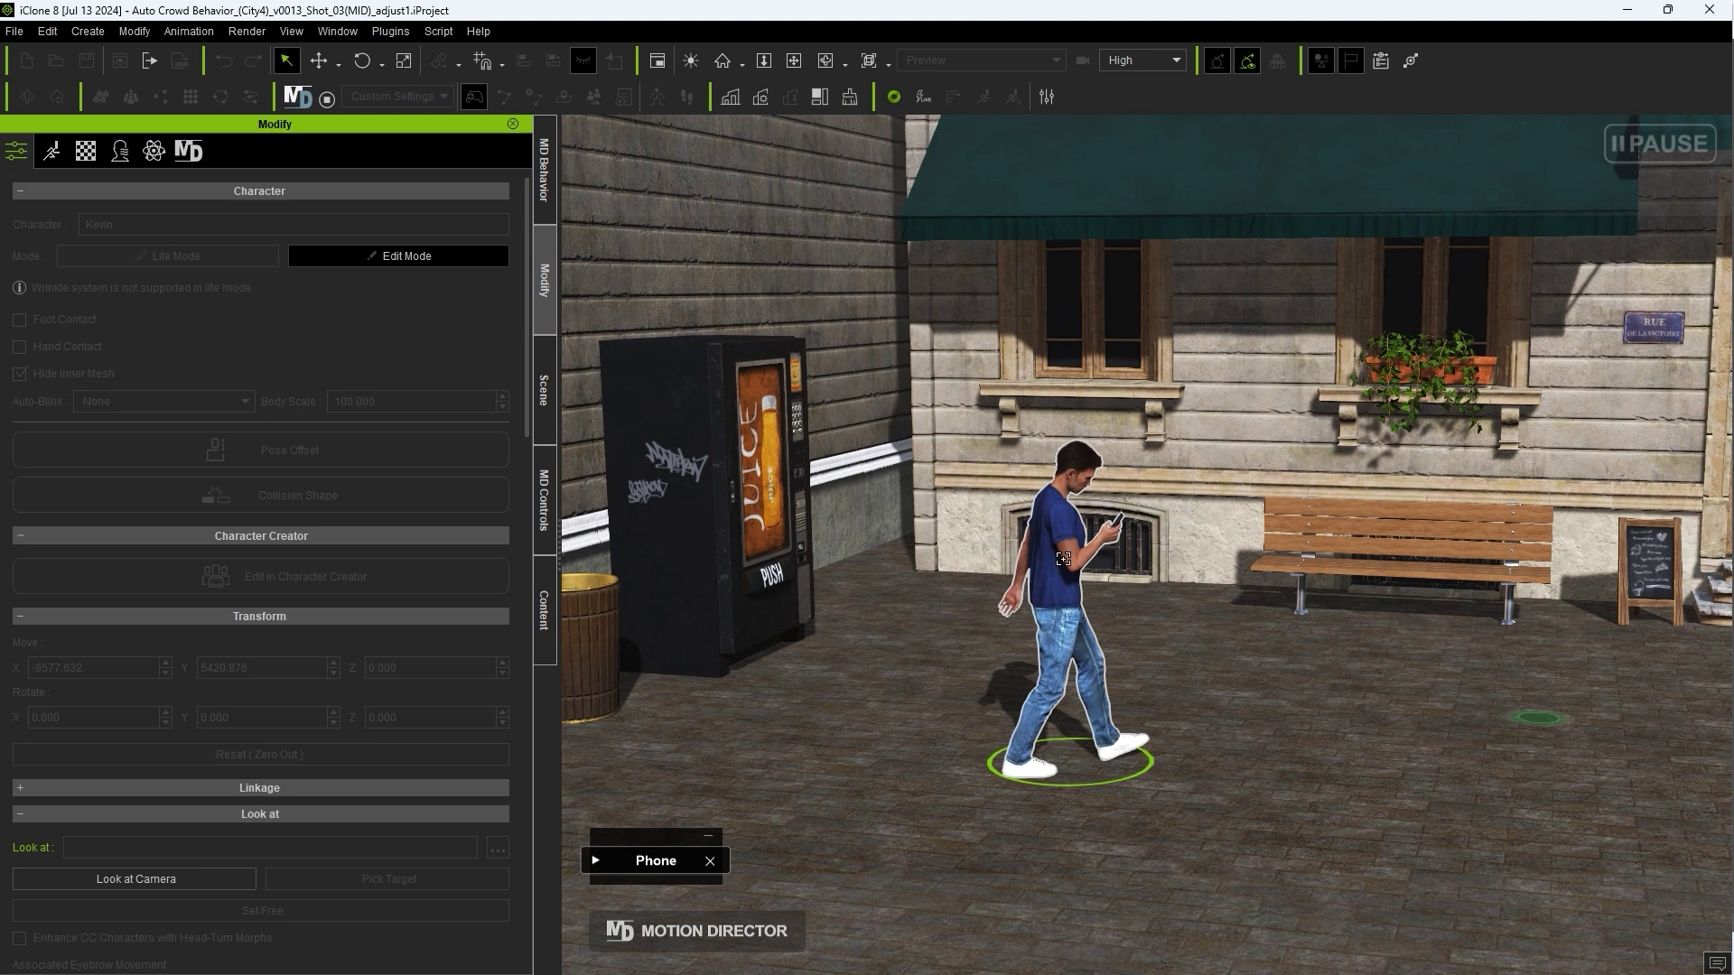
Step: Set the walking man's phone action to Talk and direct him to a point on the foreground pavement
click(1221, 575)
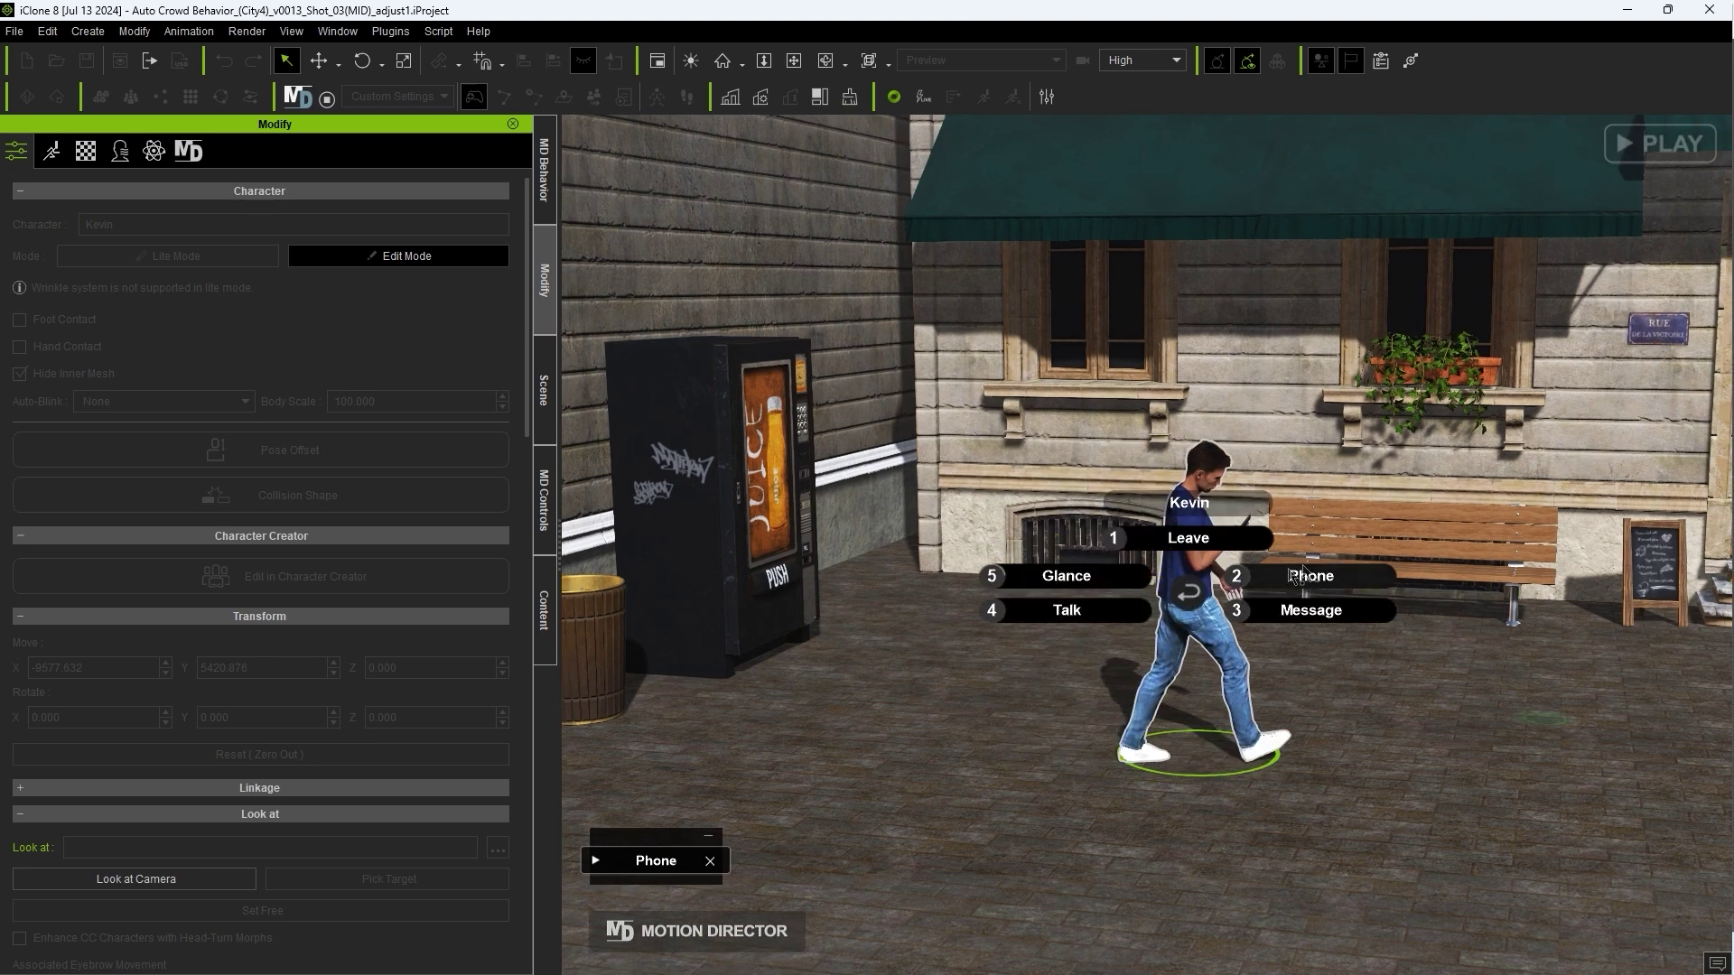
click(1130, 608)
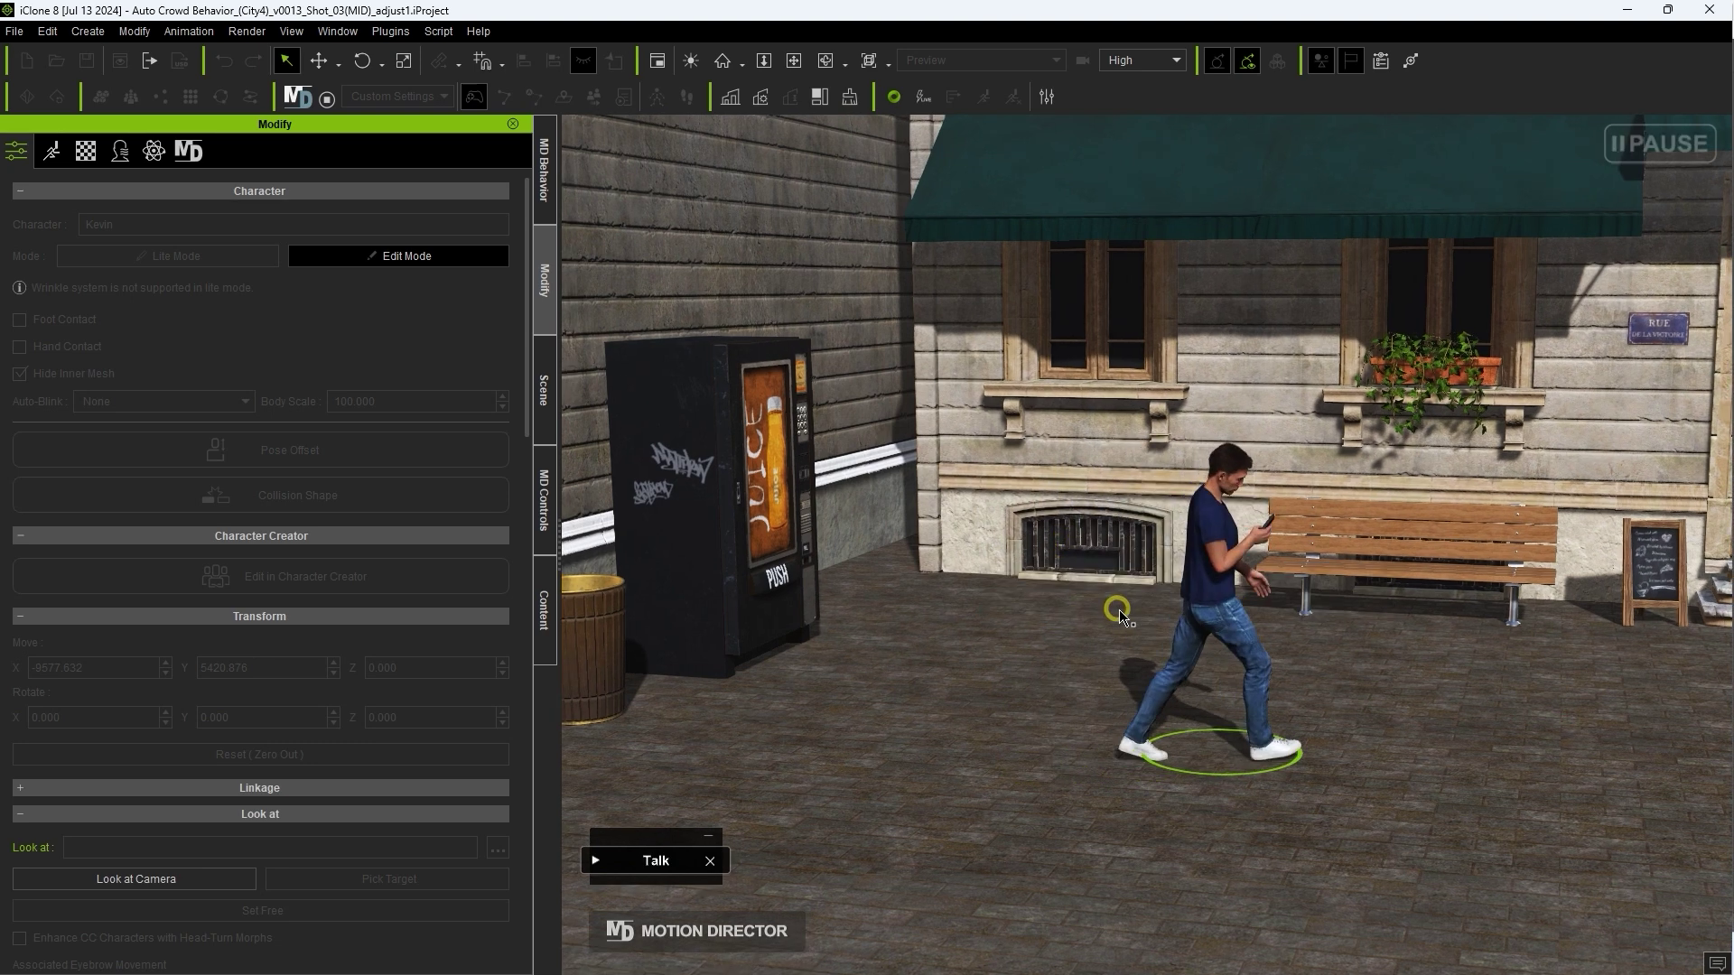
click(1068, 852)
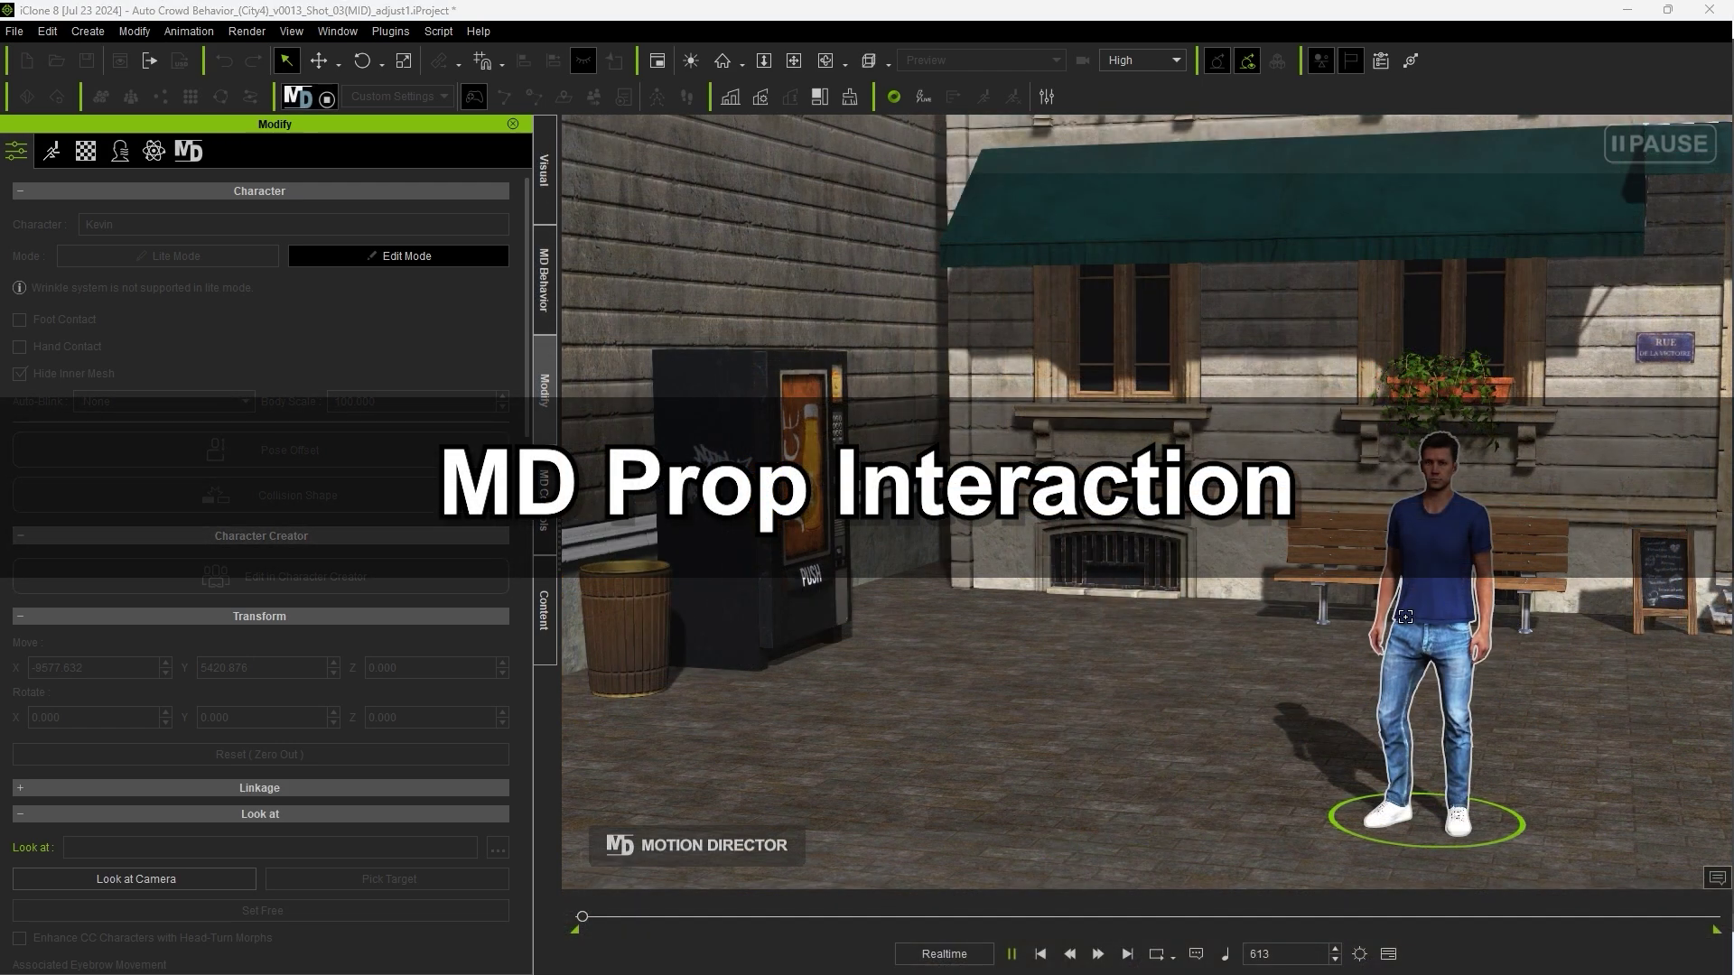
Step: Have the man buy Beverage2 from the vending machine
click(768, 390)
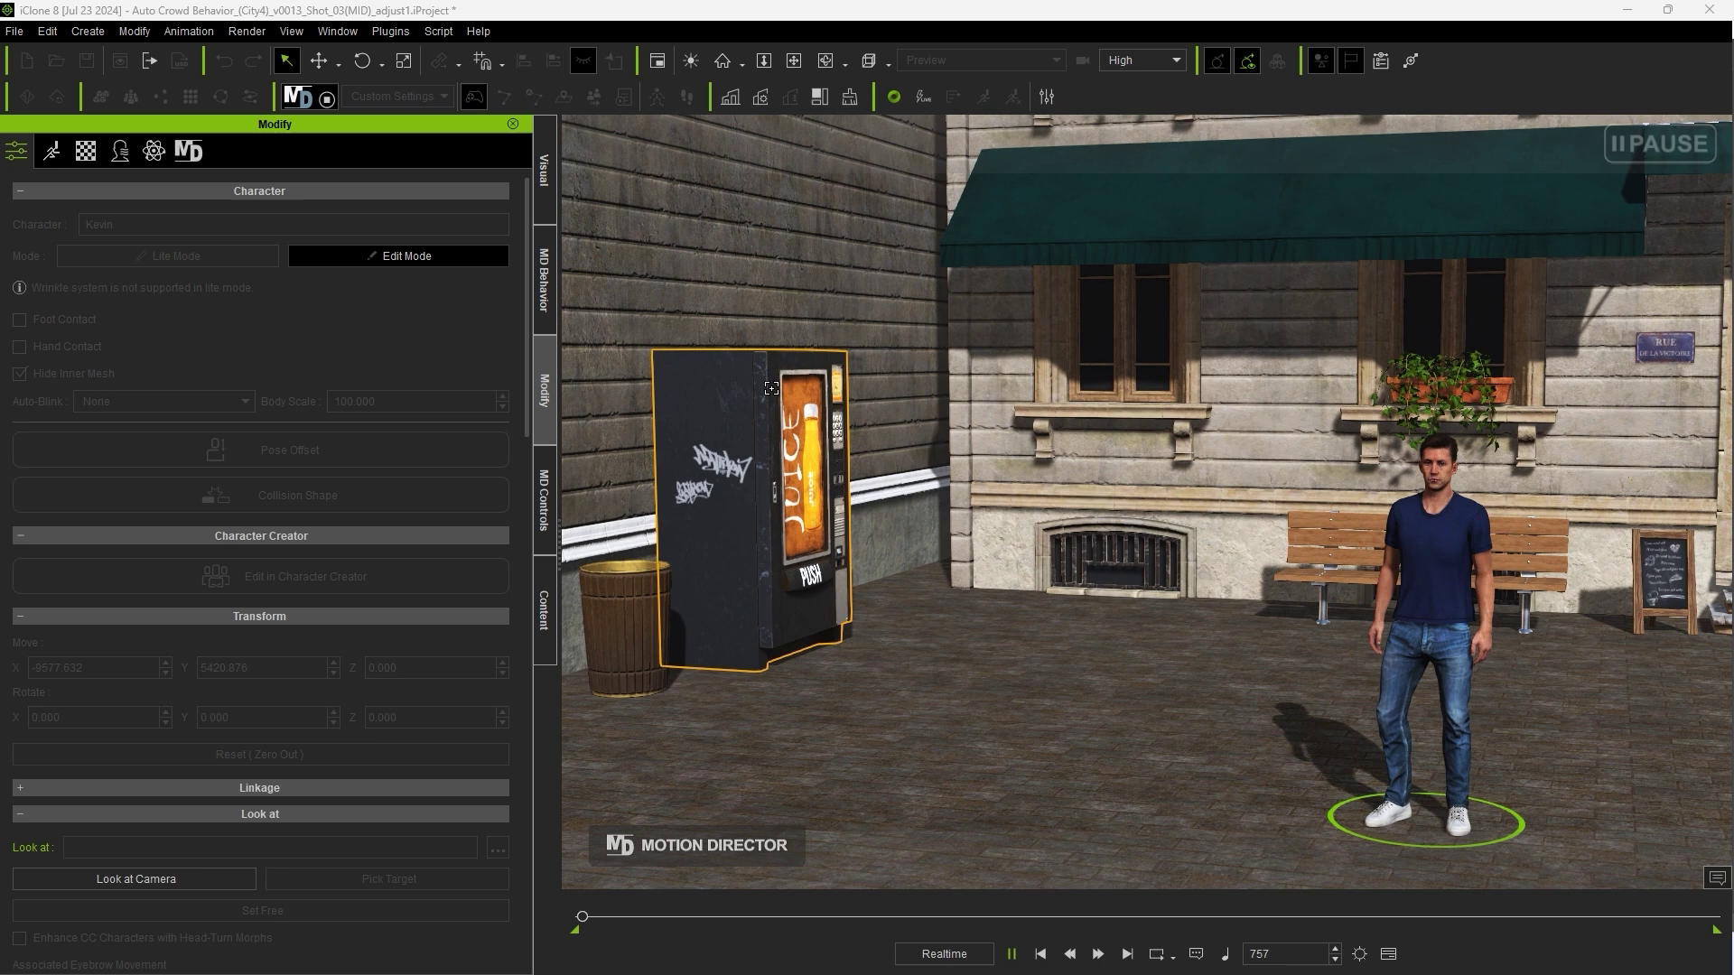
click(741, 531)
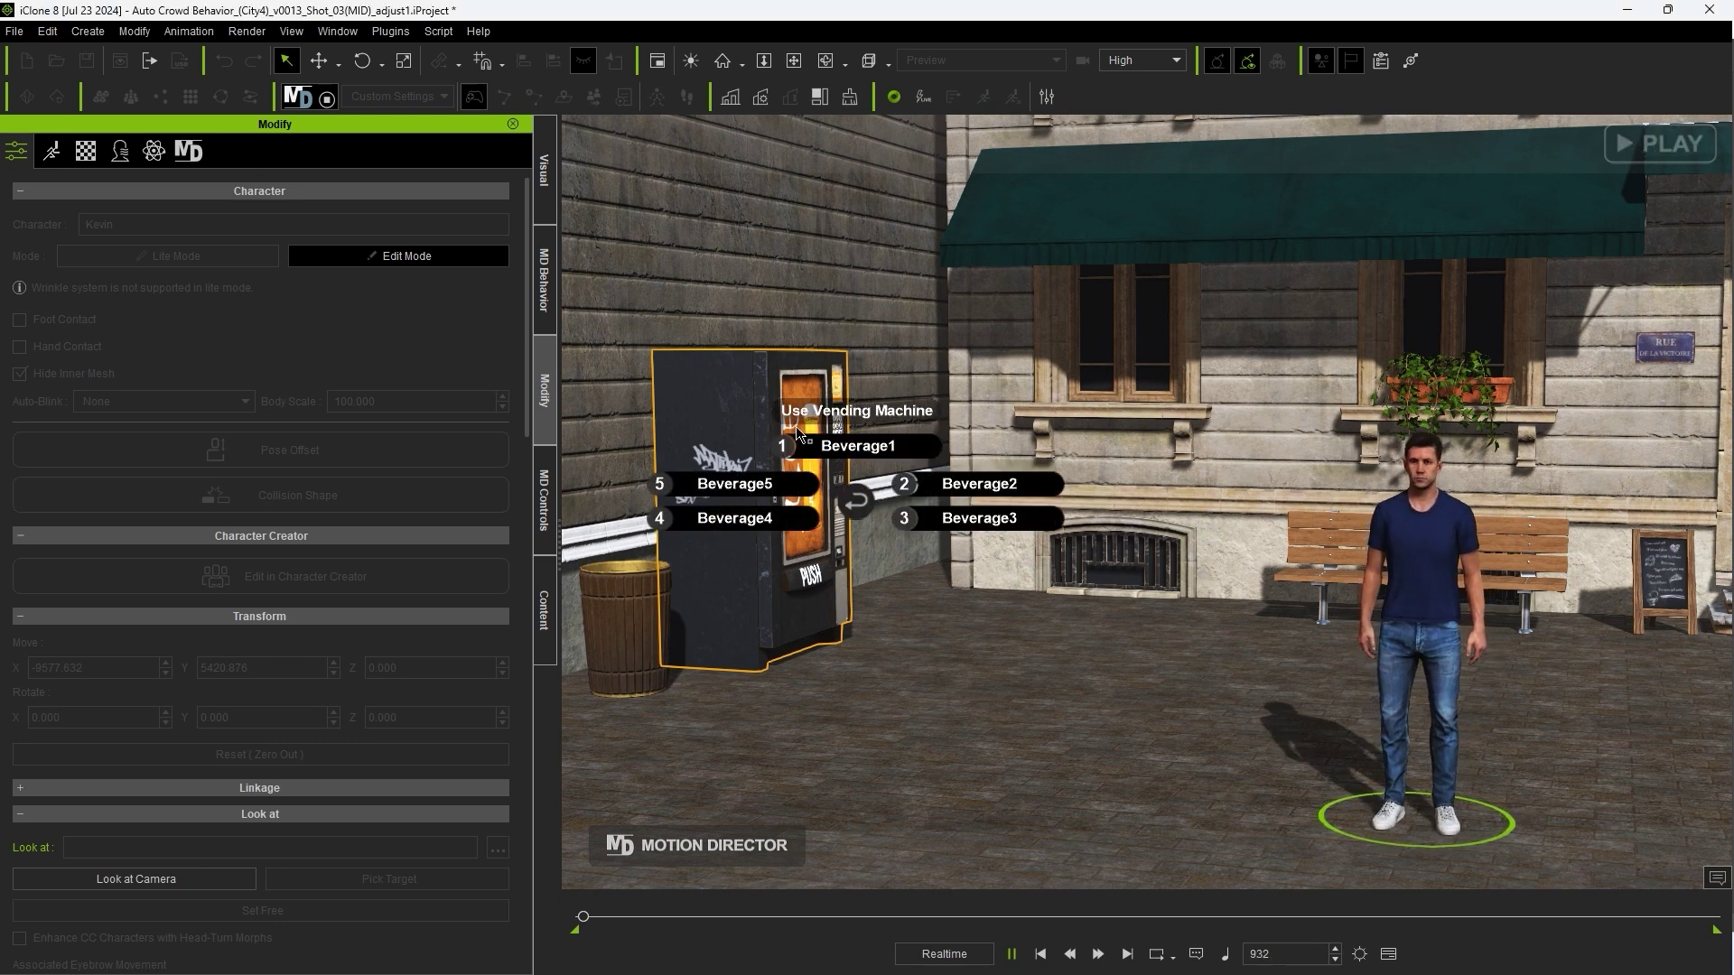
click(952, 484)
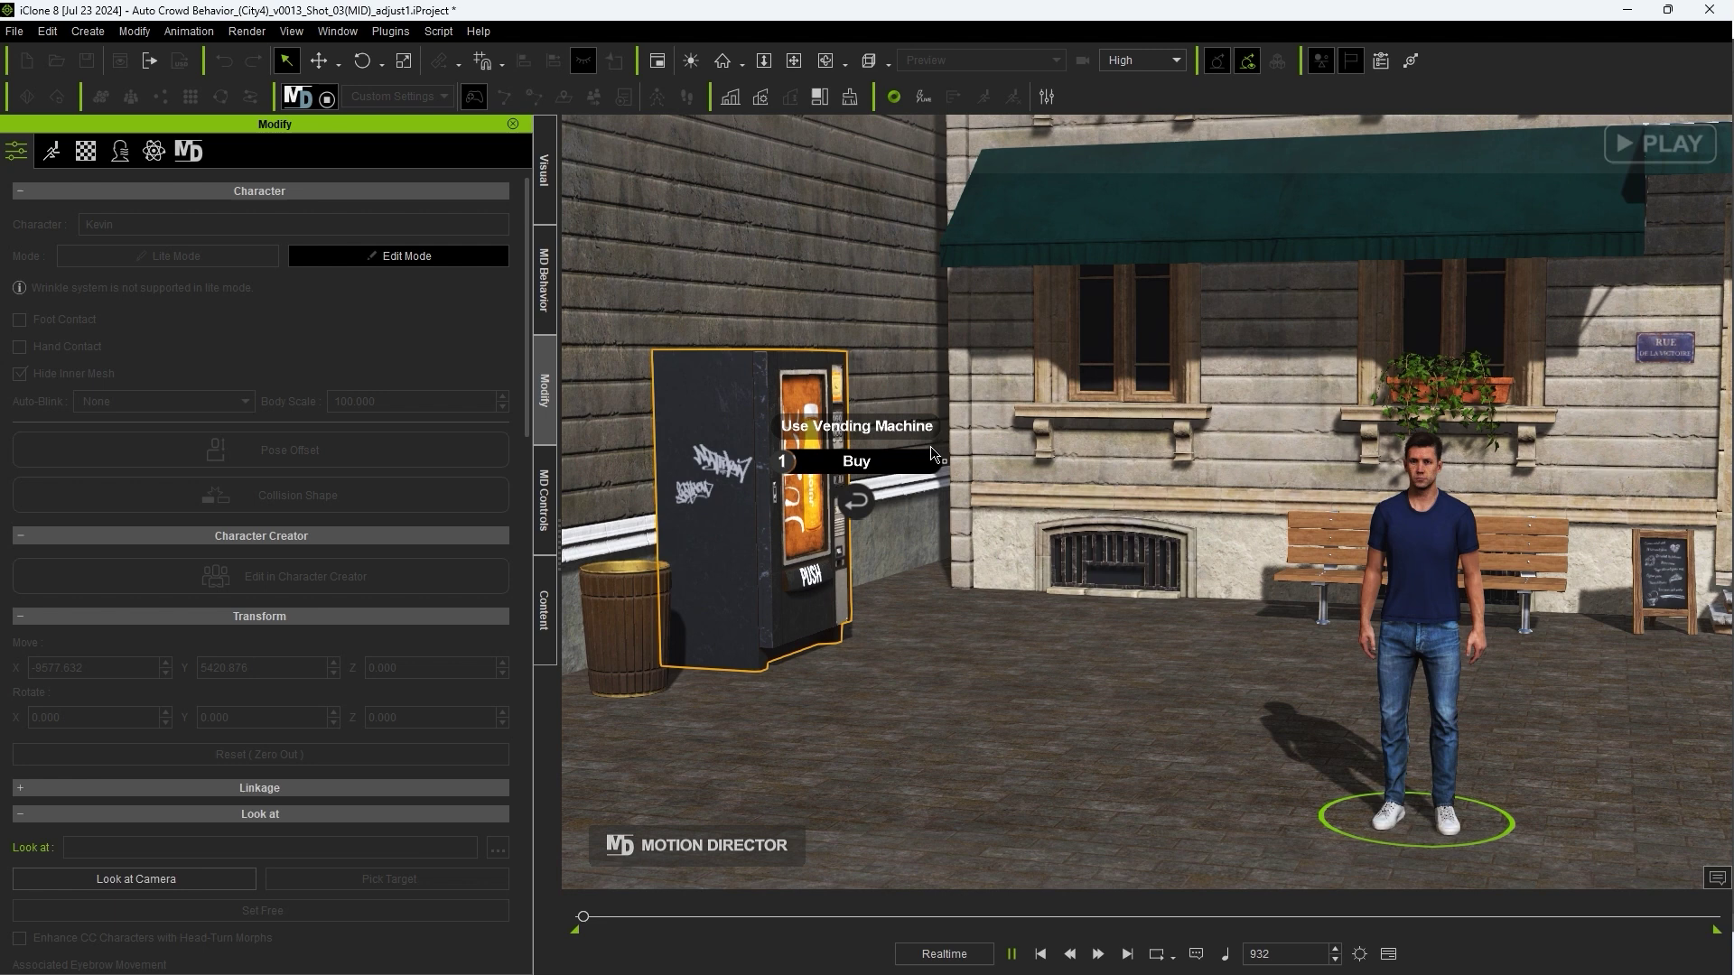
click(840, 462)
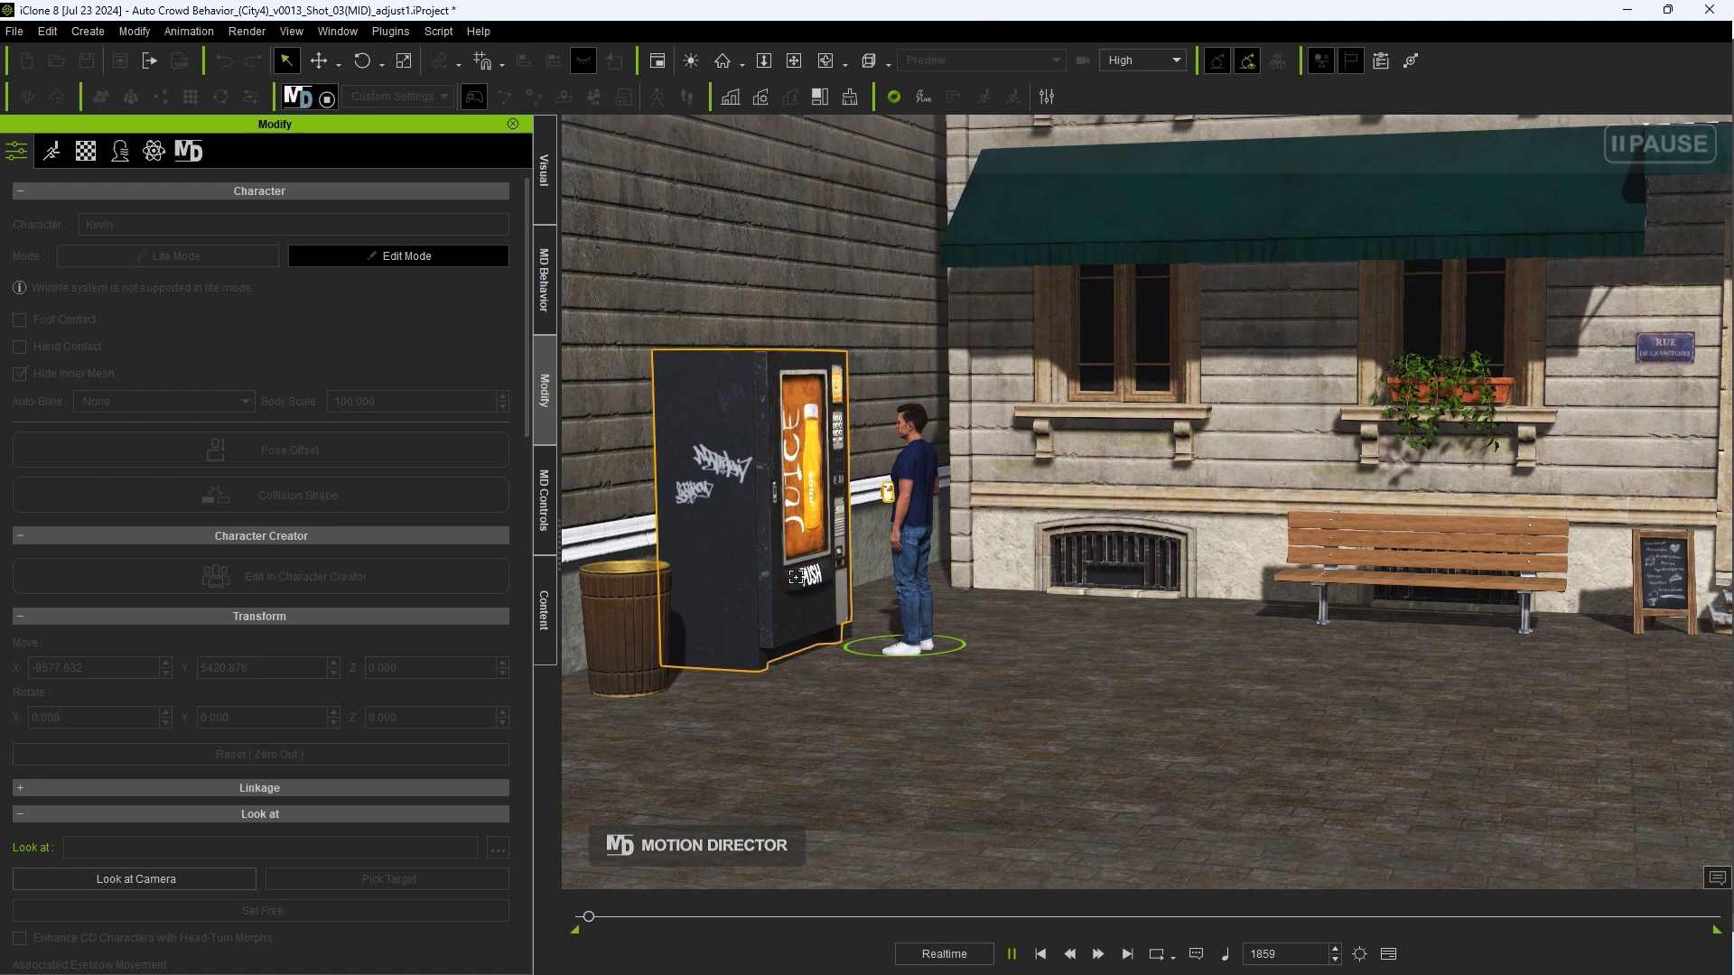
Step: Walk the man away from the vending machine to the foreground pavement and assign him the Drink Beverage action
click(996, 804)
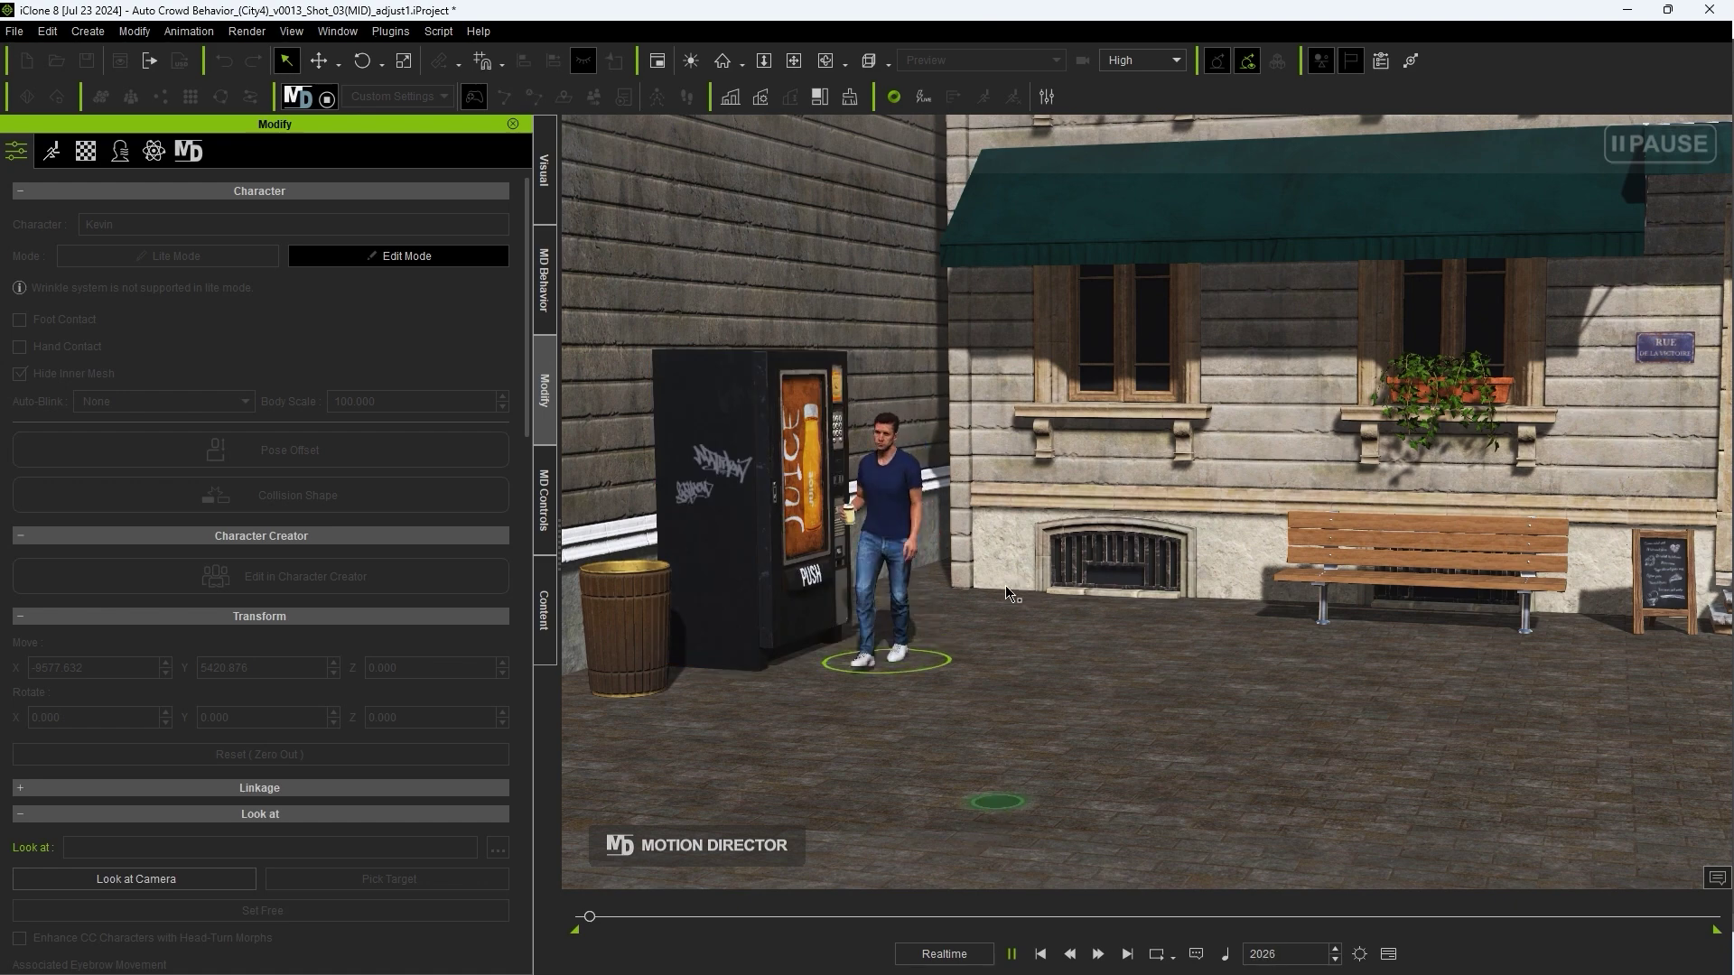
click(911, 492)
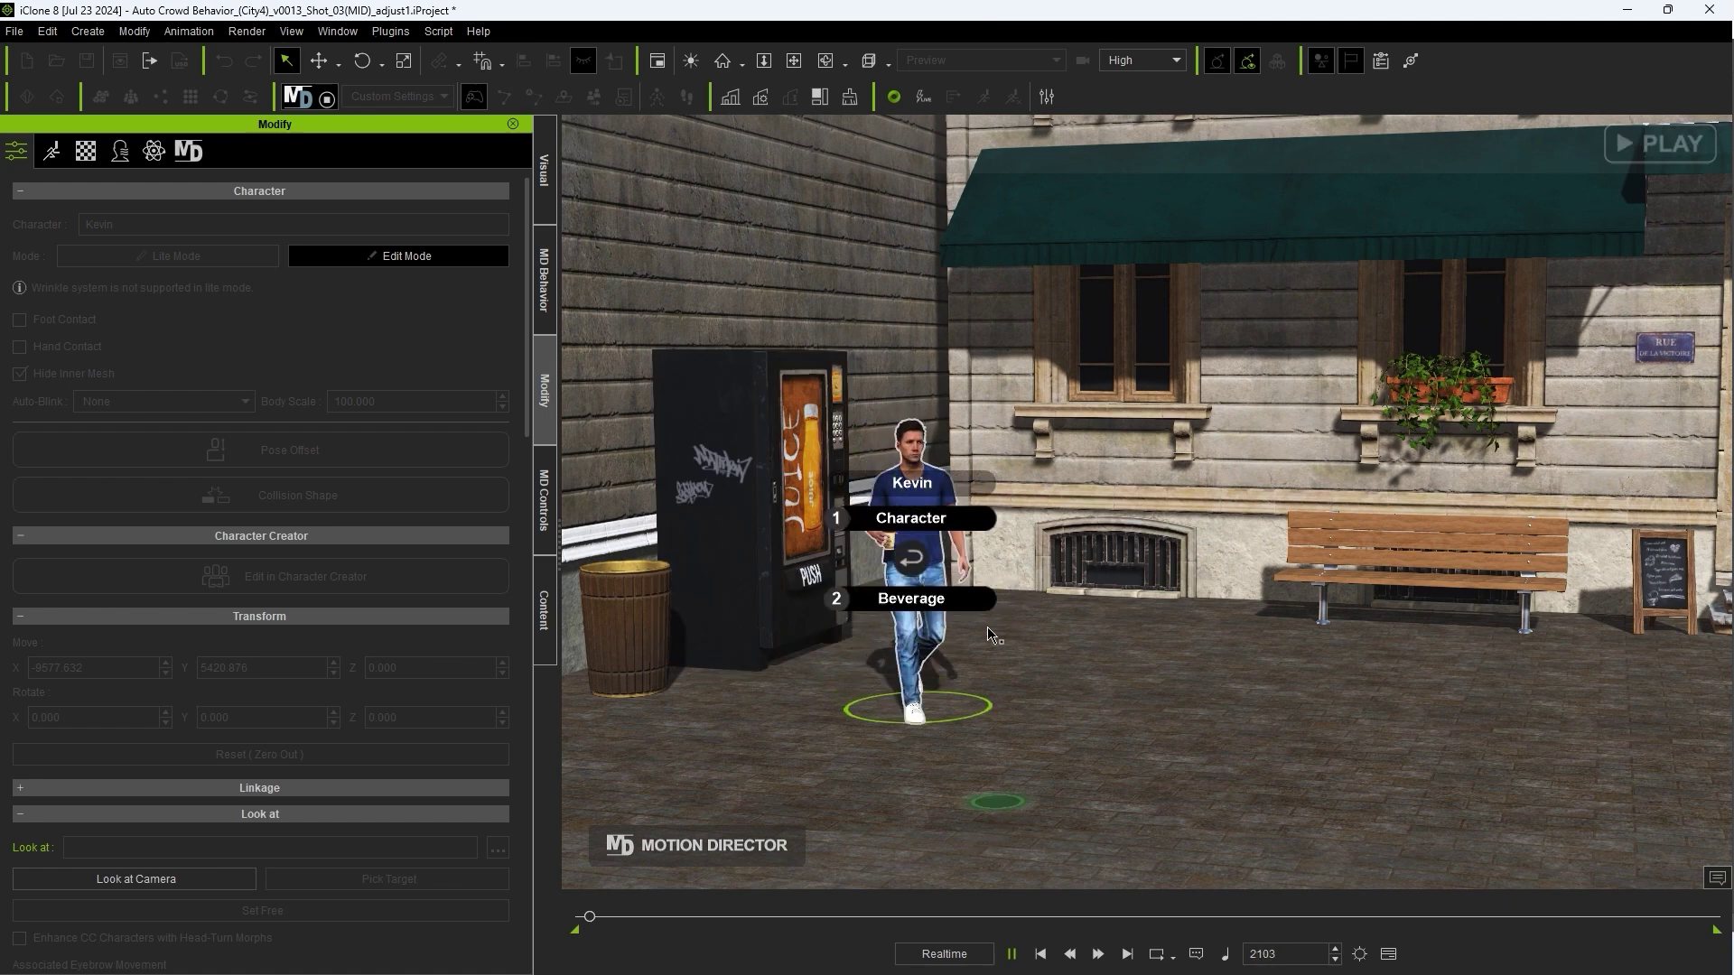
click(912, 524)
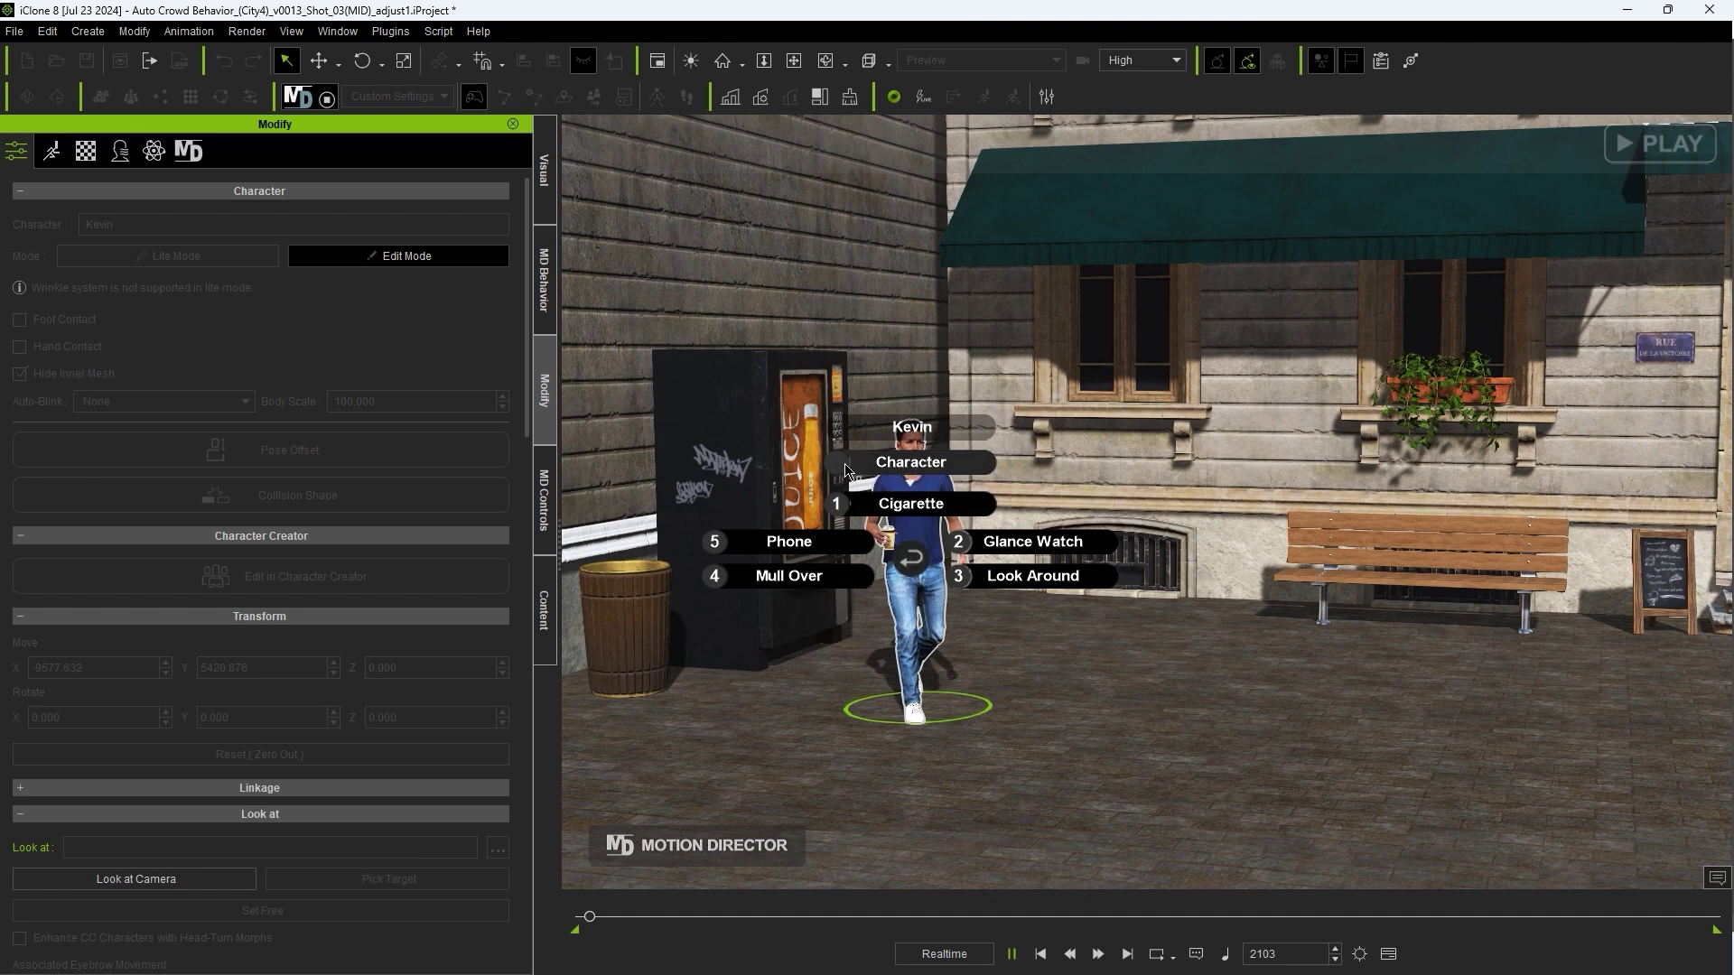
click(888, 466)
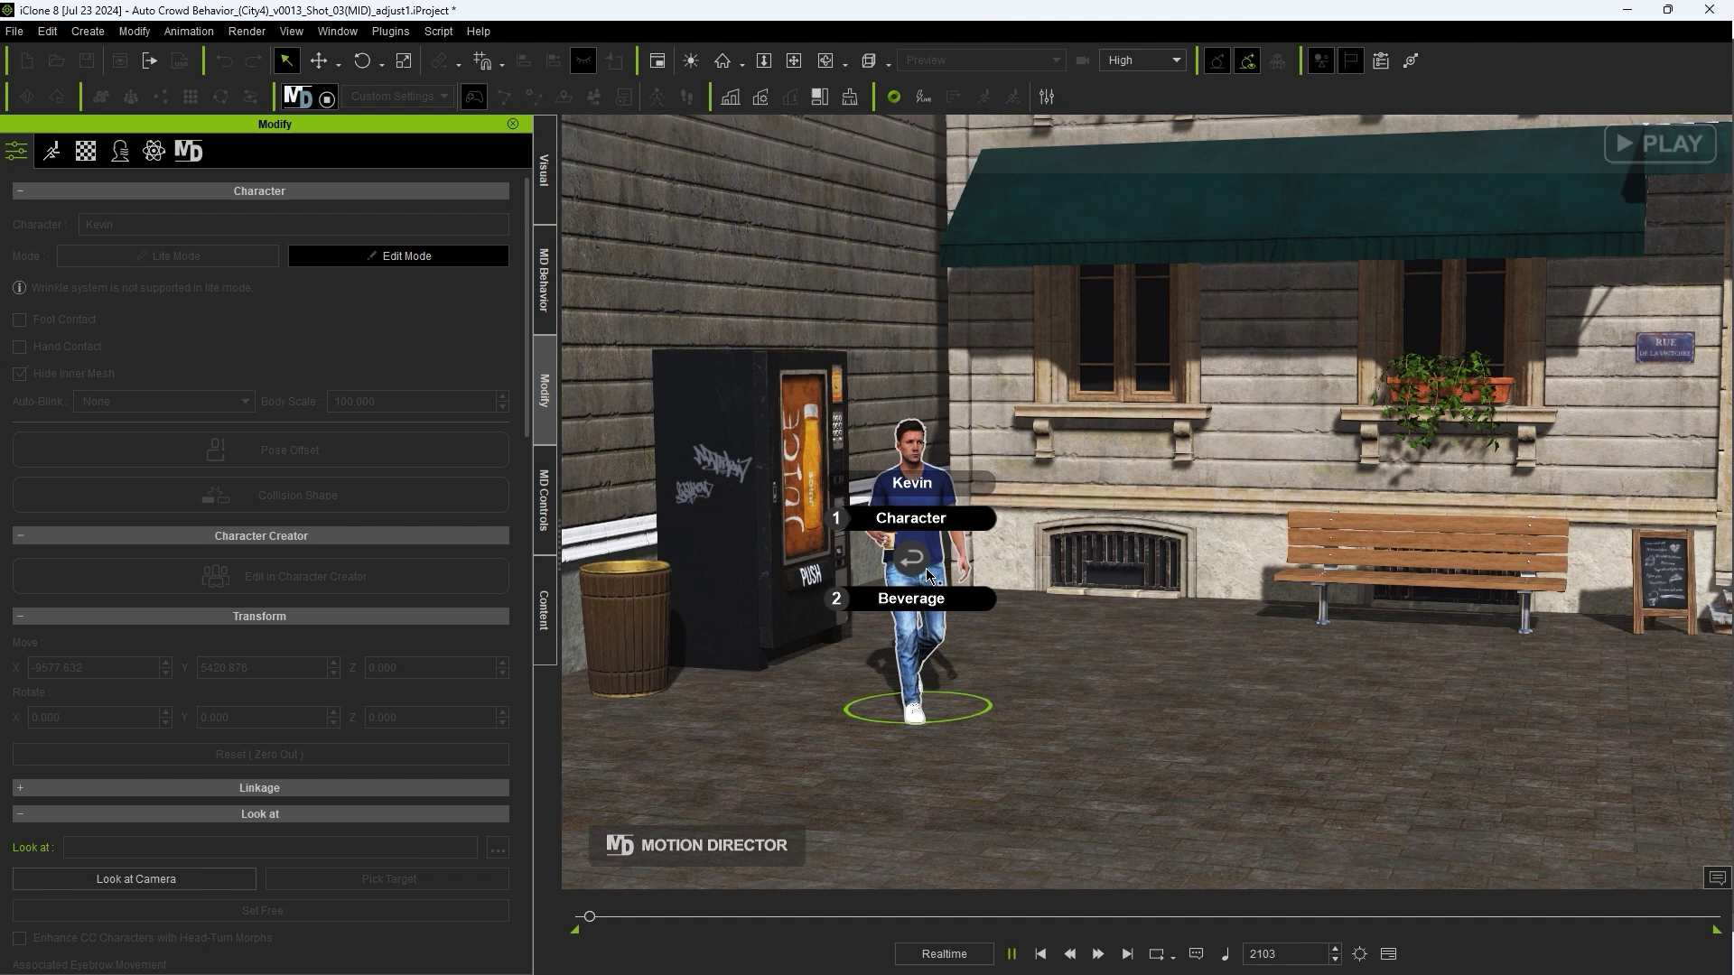
click(939, 608)
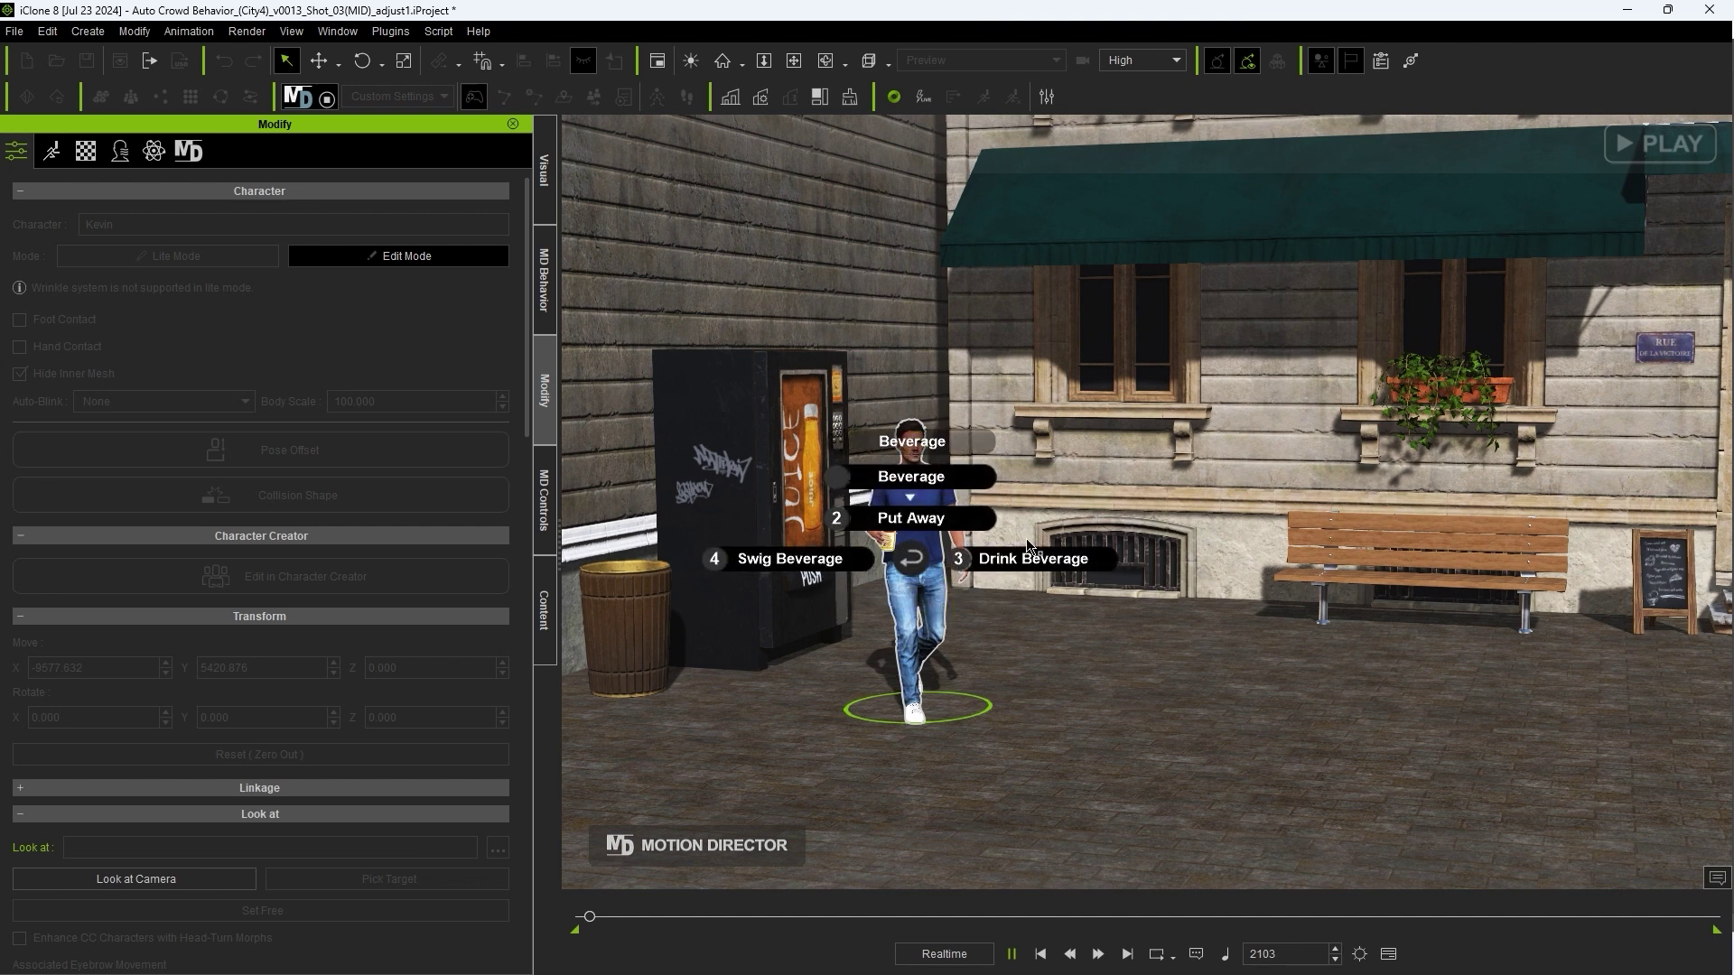
click(989, 566)
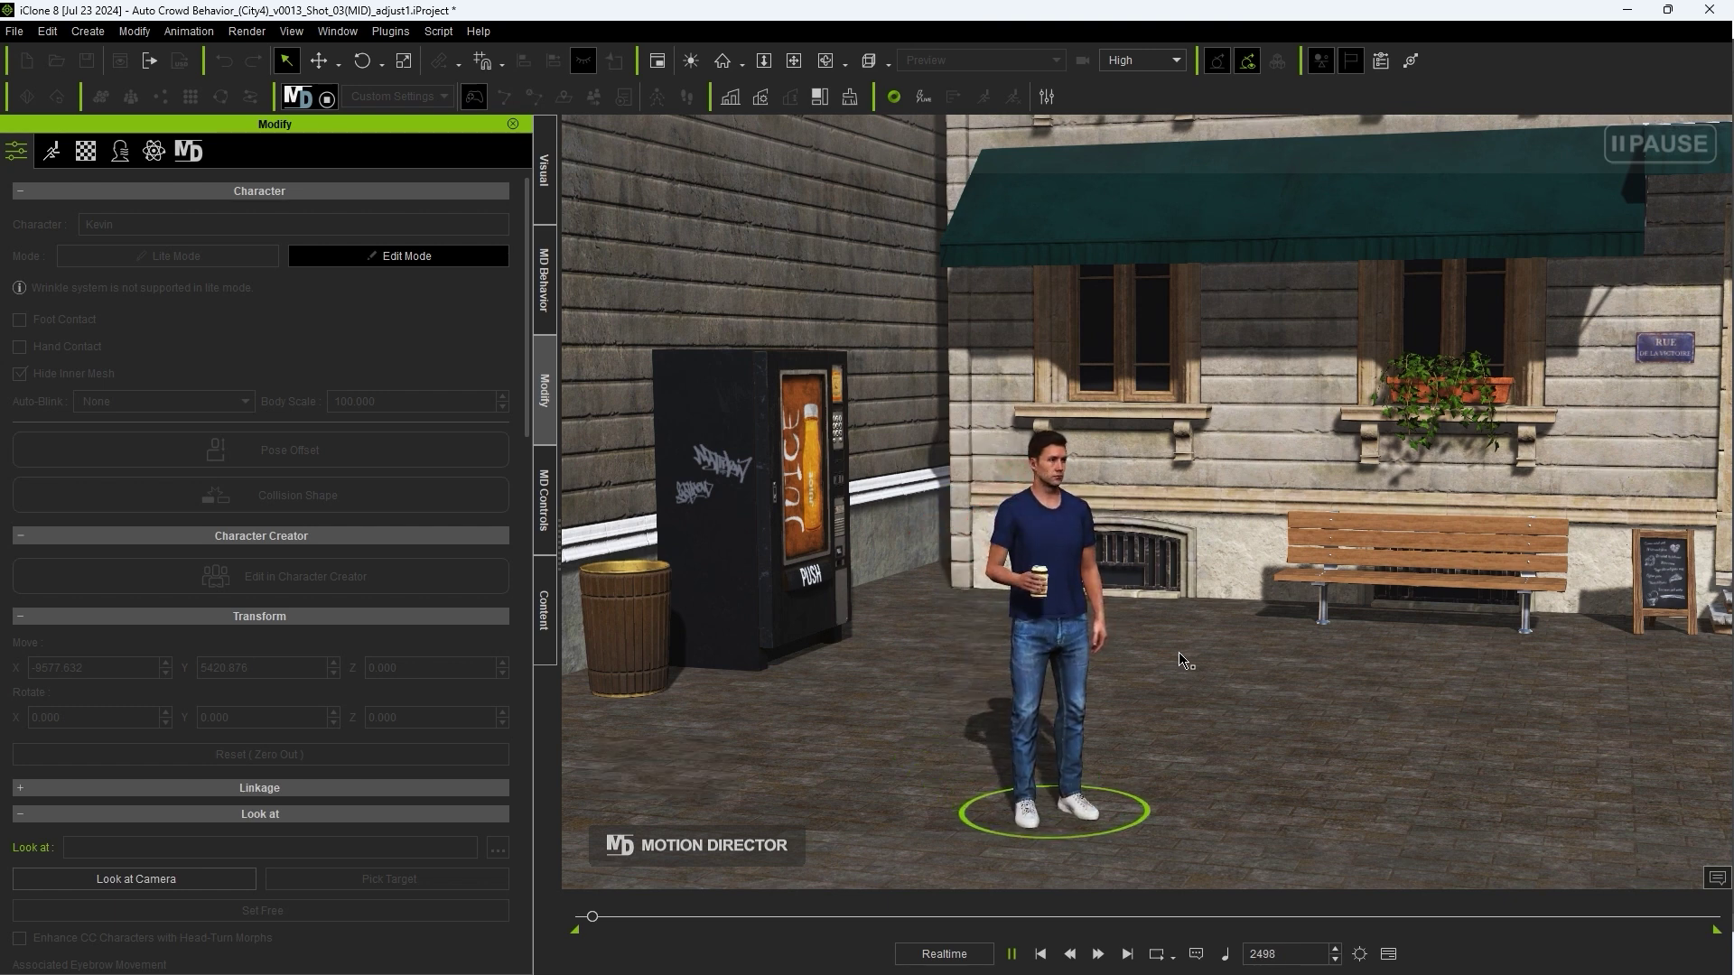
Step: Seat the man on the bench and have him perform the Swig Beverage action
click(1417, 574)
click(1375, 535)
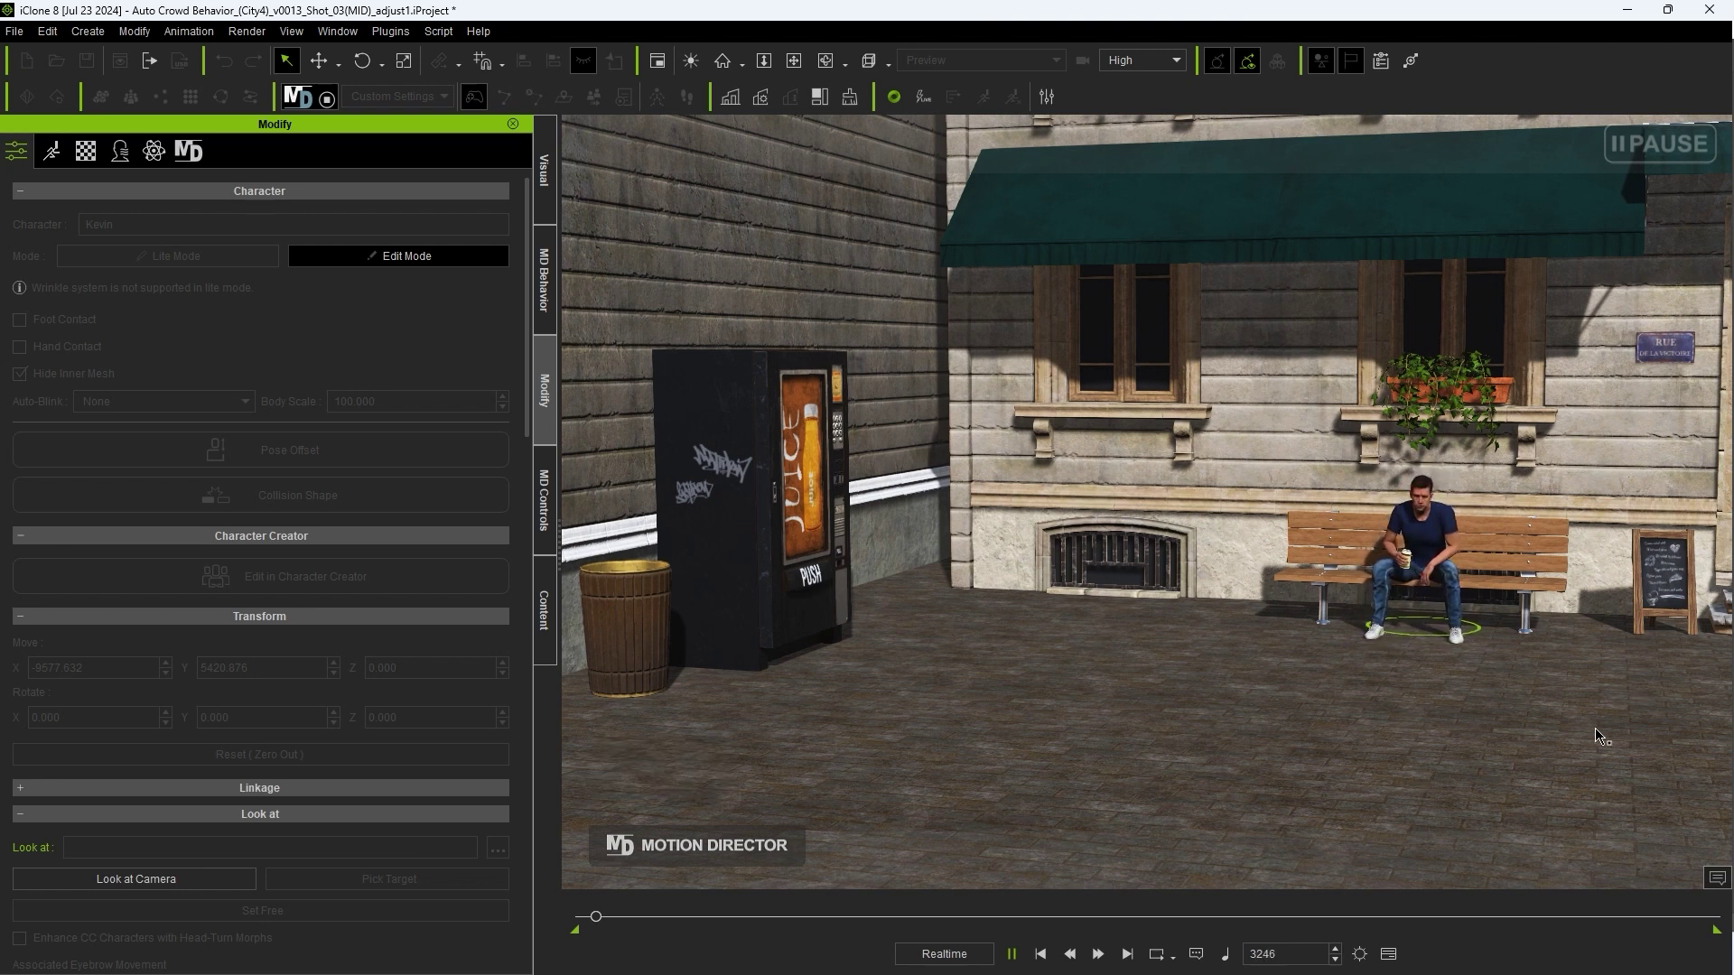
click(1424, 581)
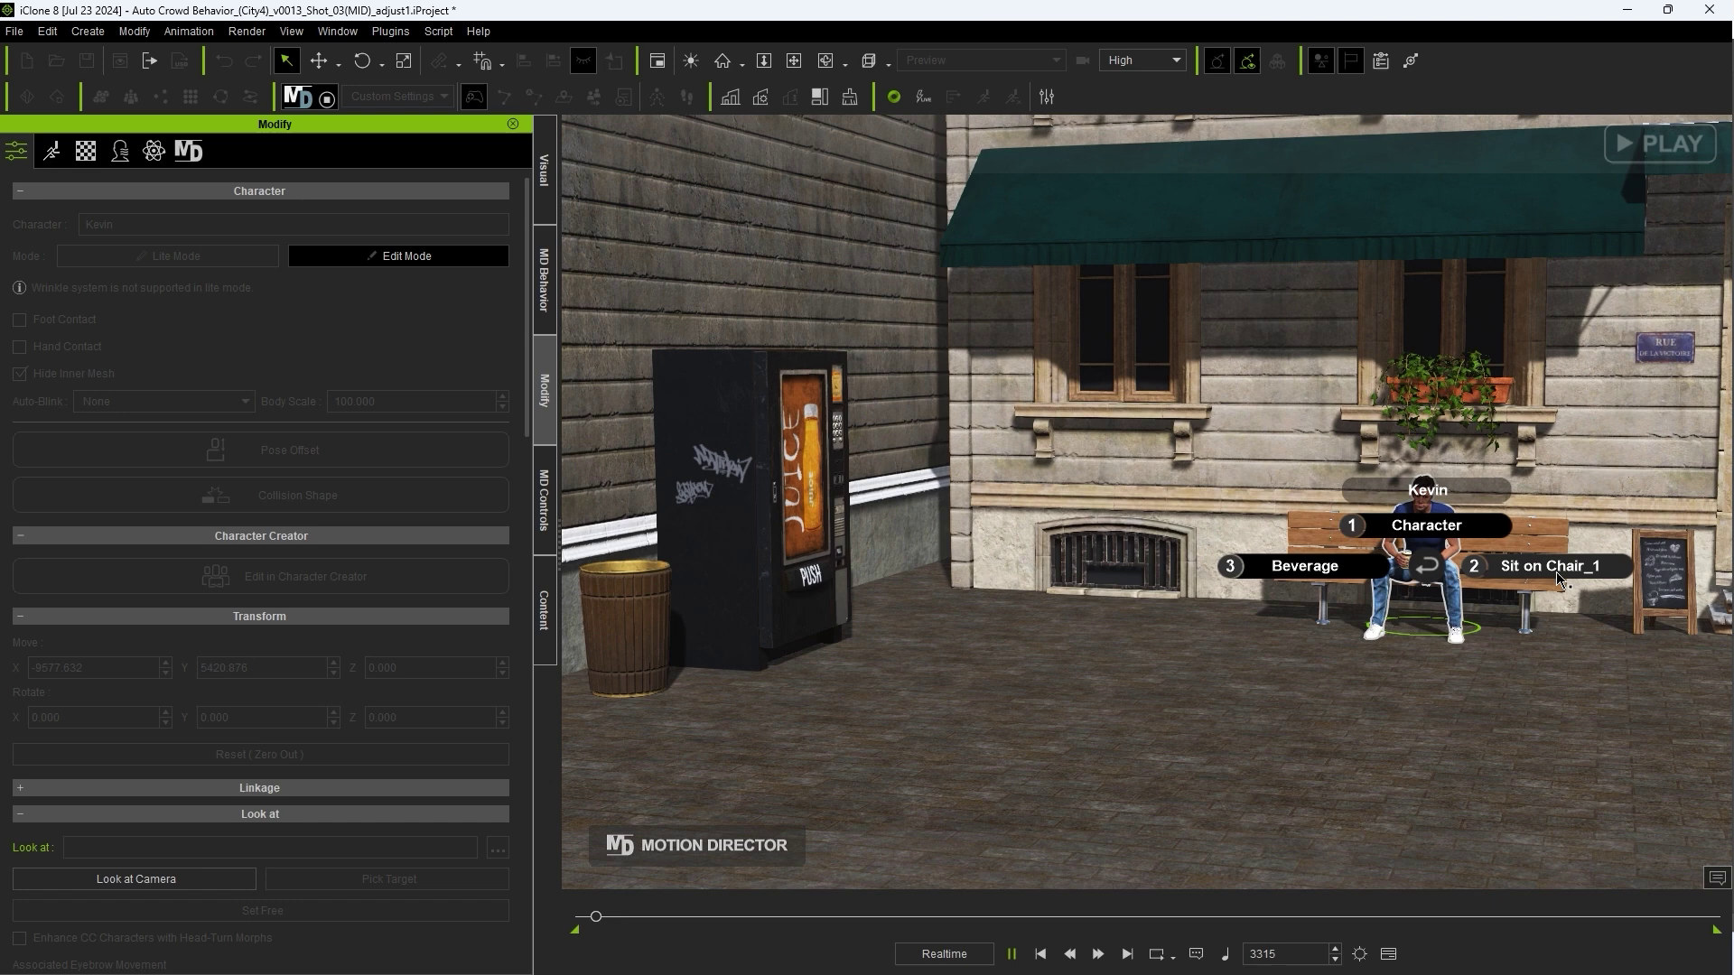
click(1303, 572)
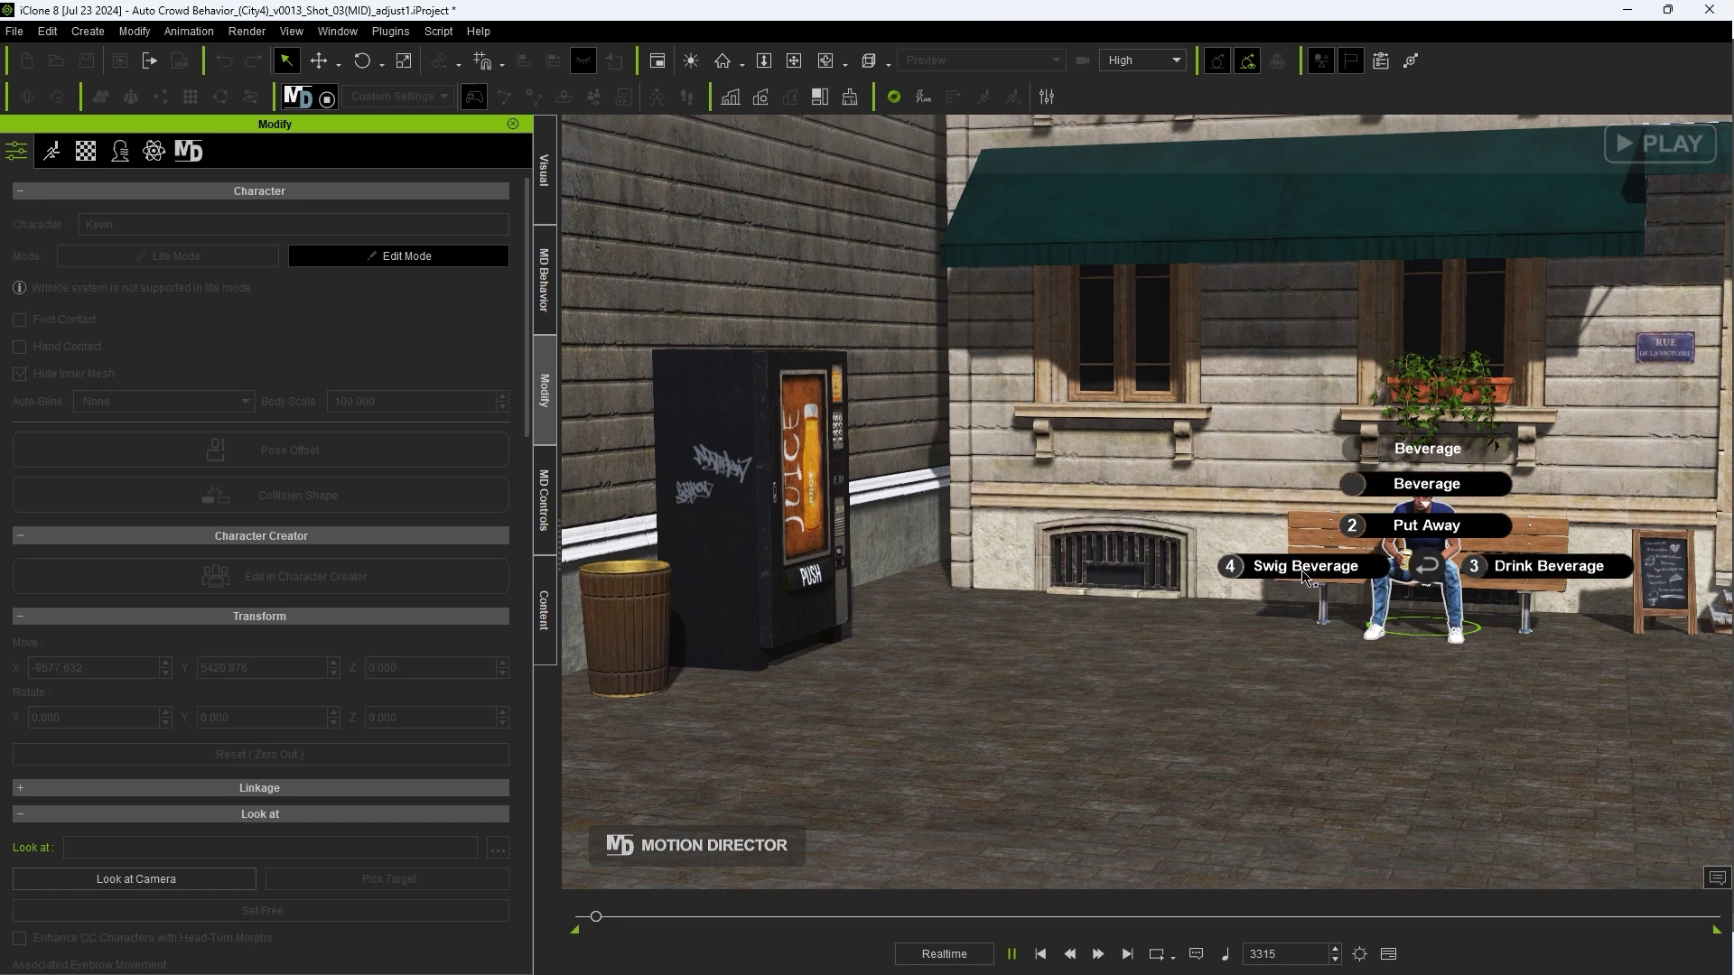
click(1316, 567)
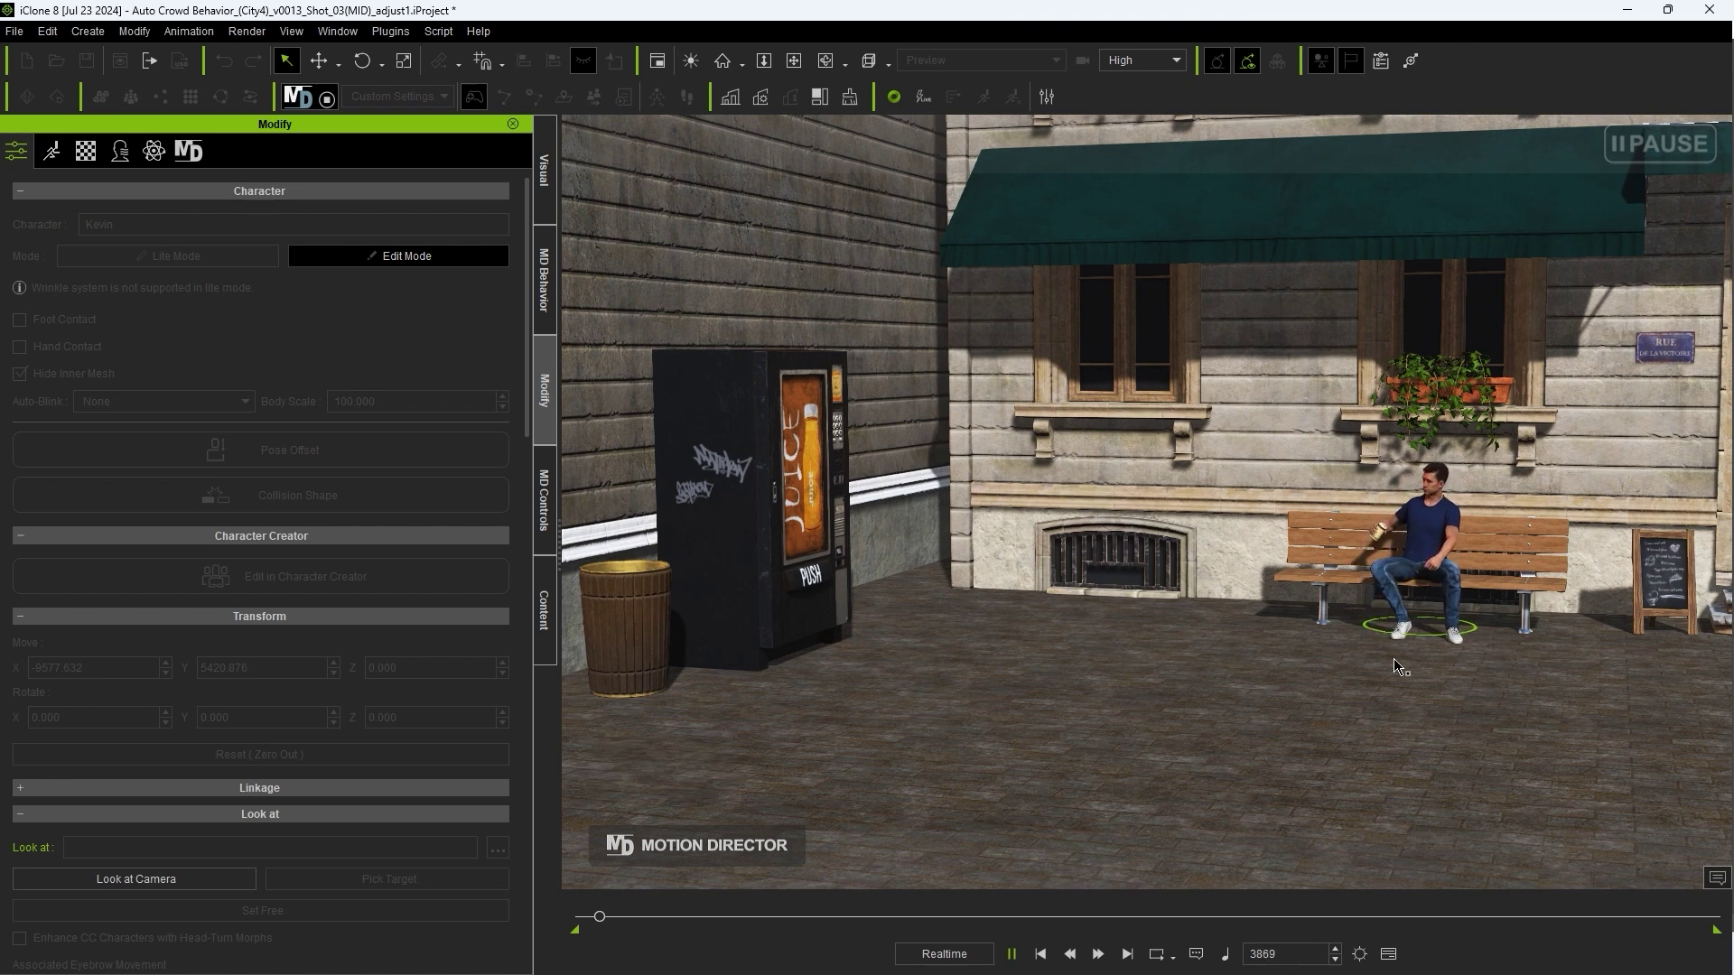
Step: Make the seated man stand up from the bench
click(1381, 621)
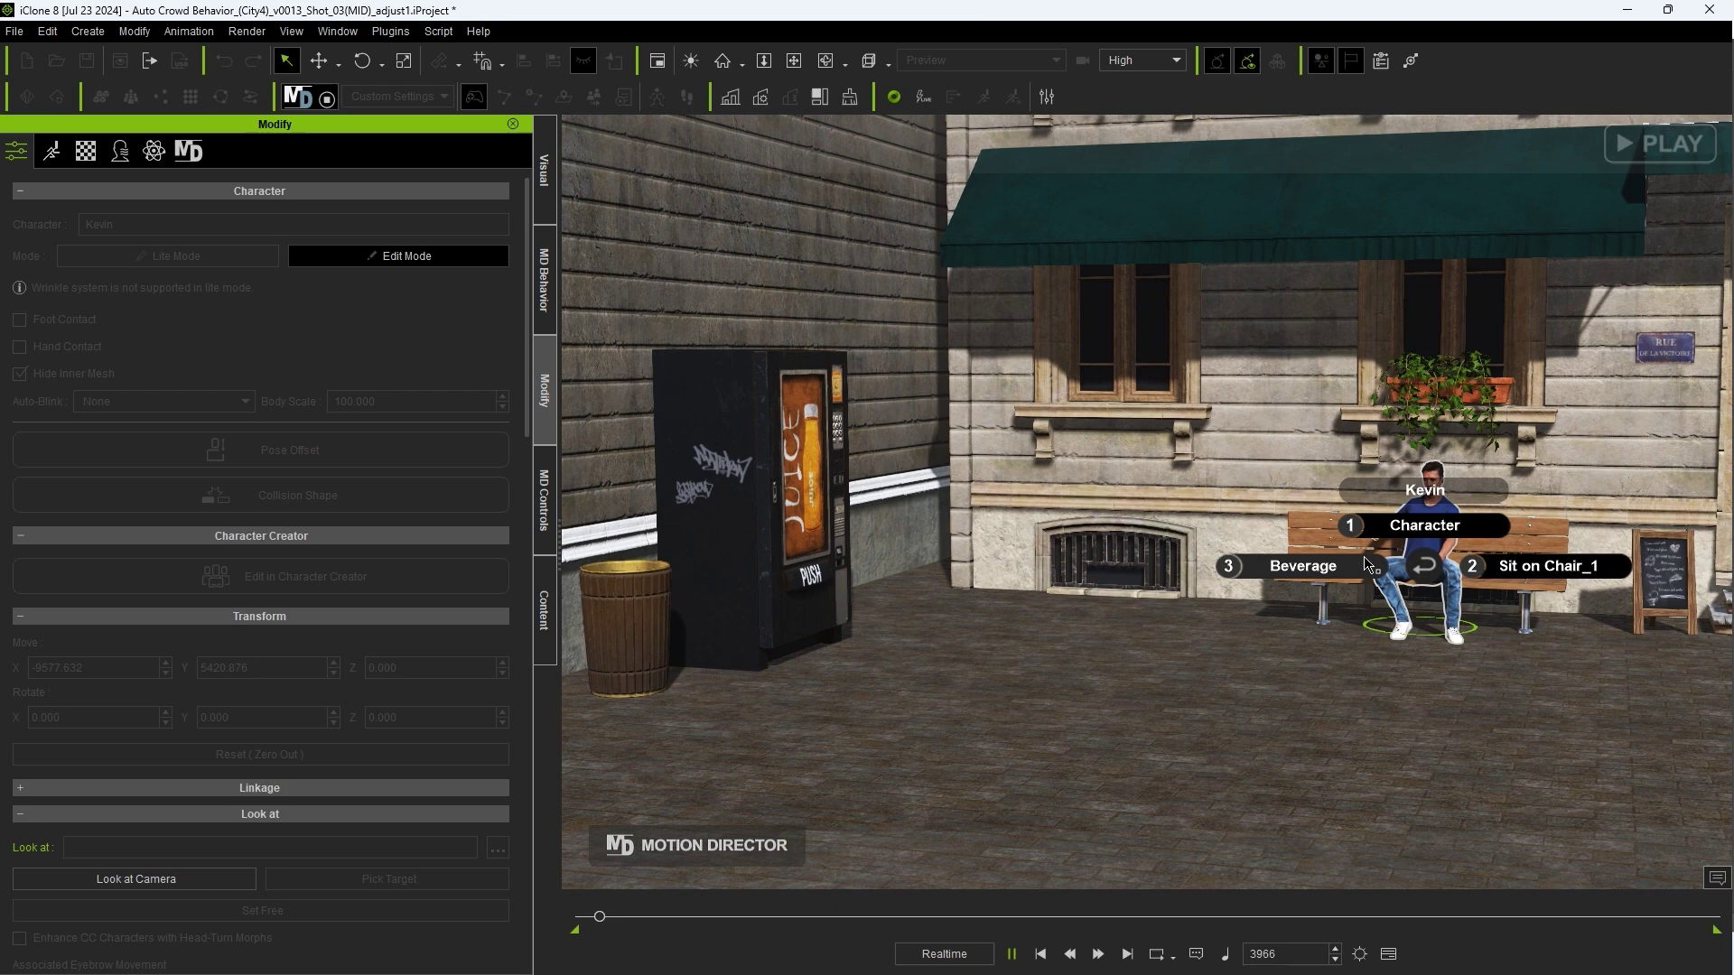
click(1529, 576)
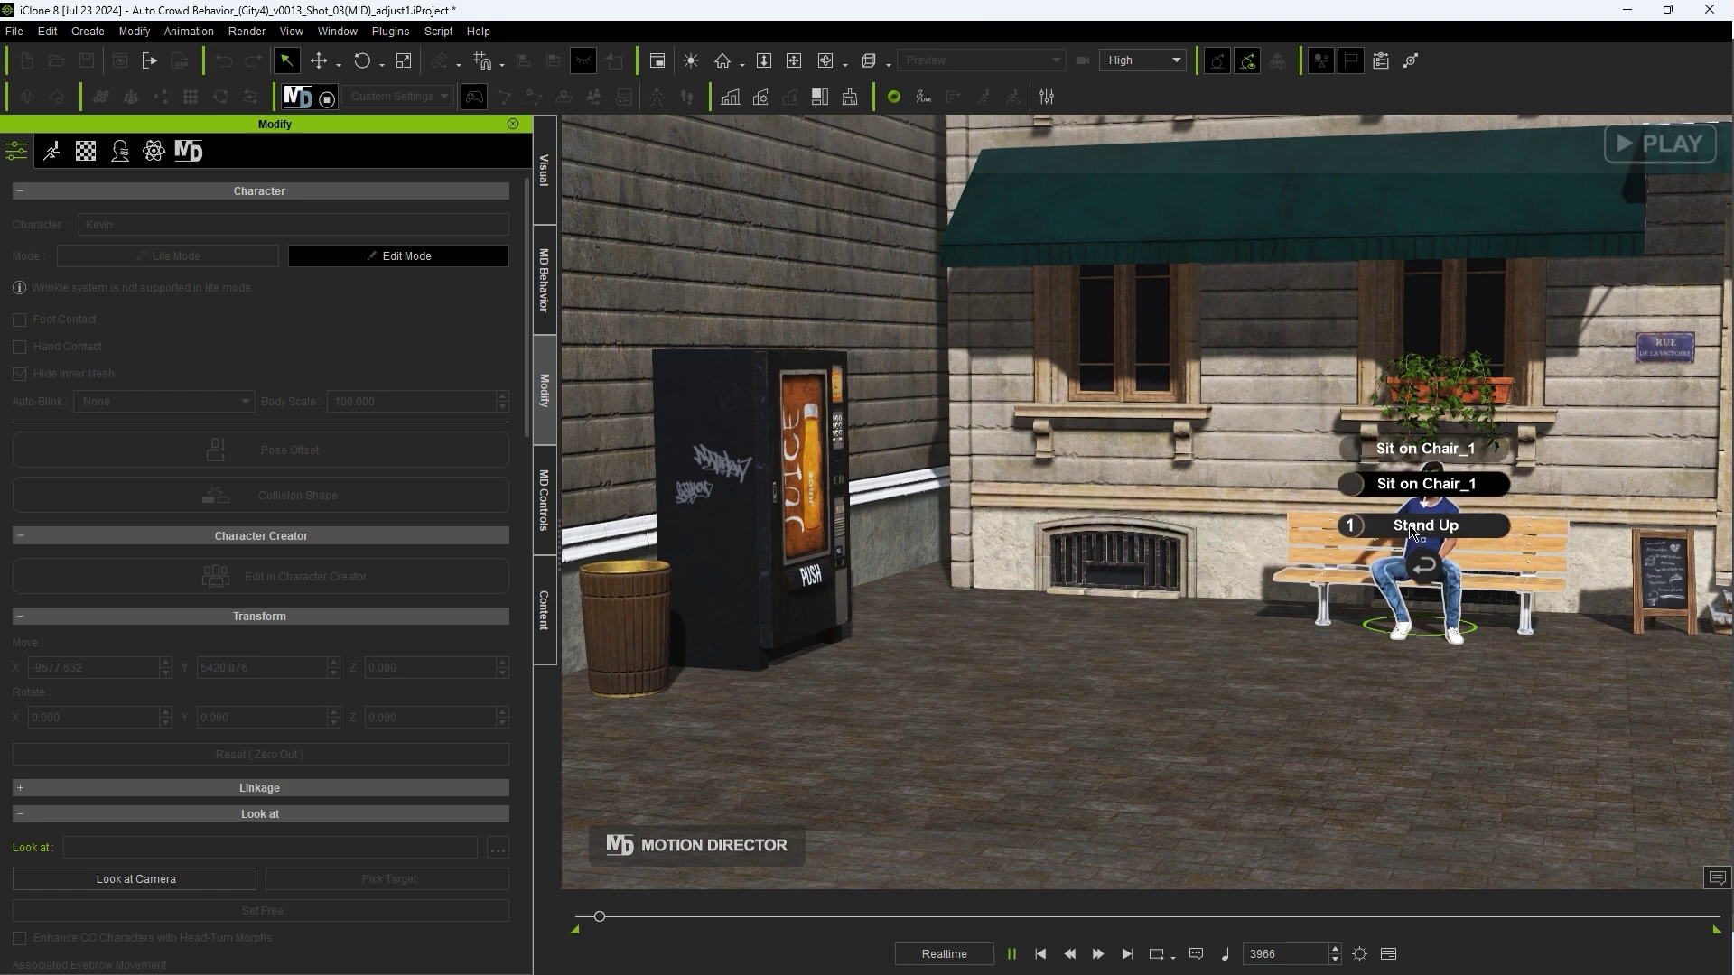
click(1413, 531)
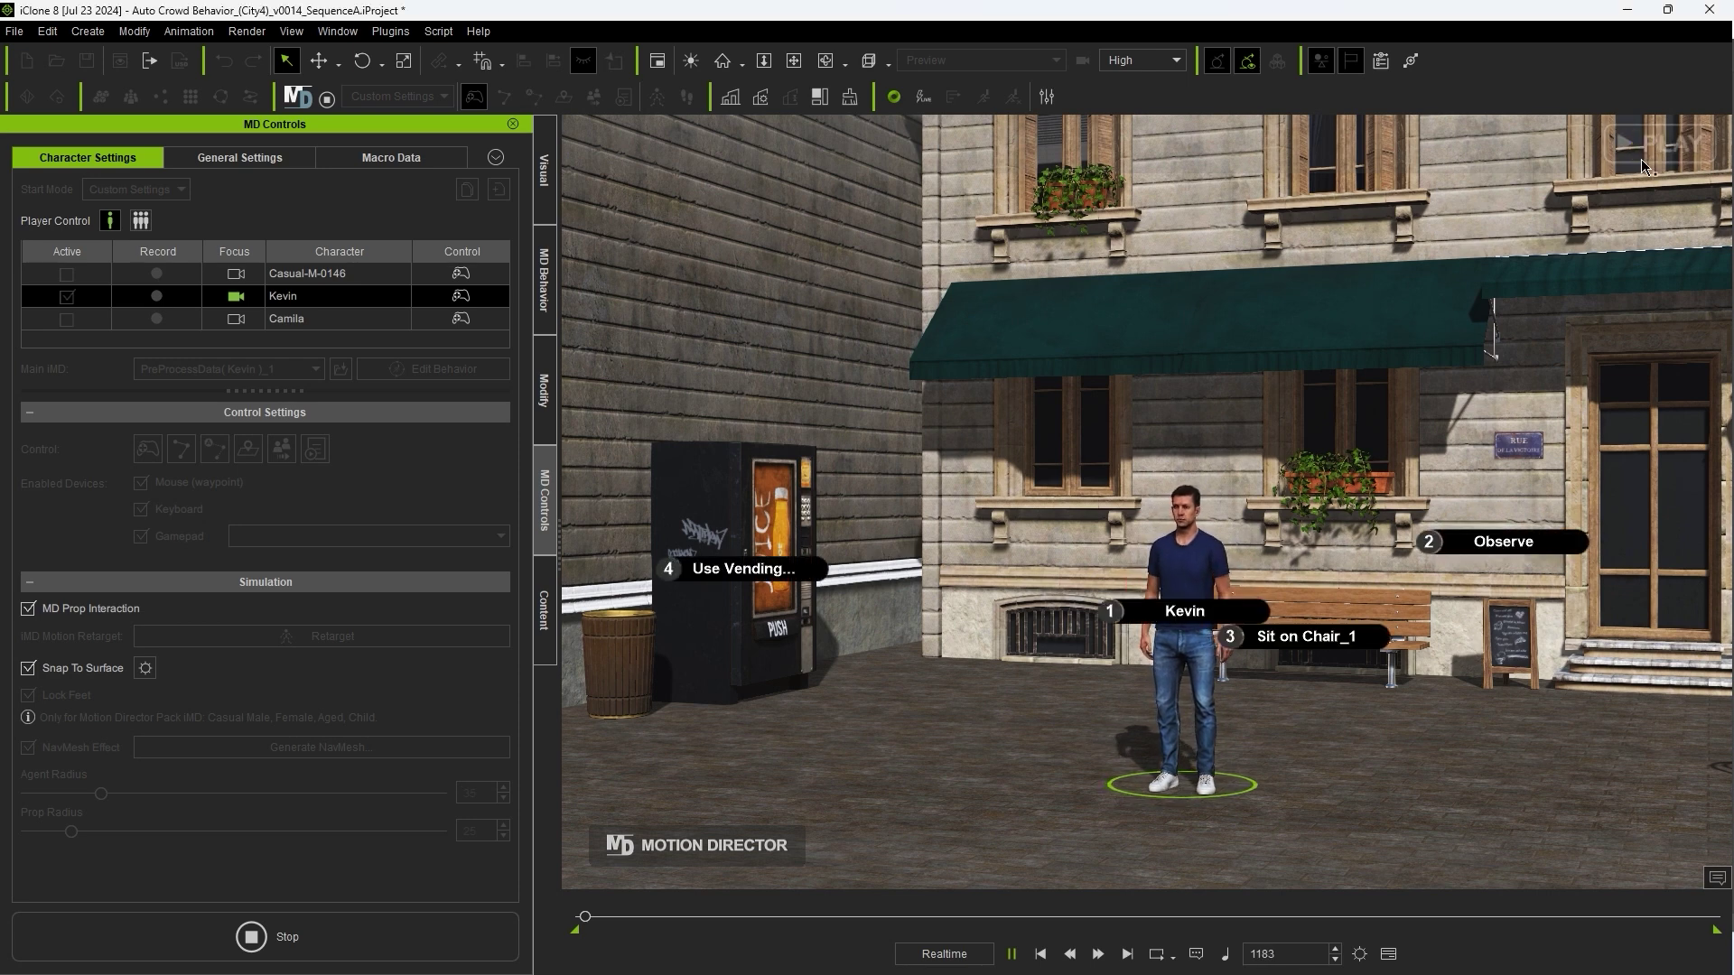
Step: Queue the Buy action at the vending machine and the Observe action at the chalkboard sign for the man
click(739, 570)
click(844, 515)
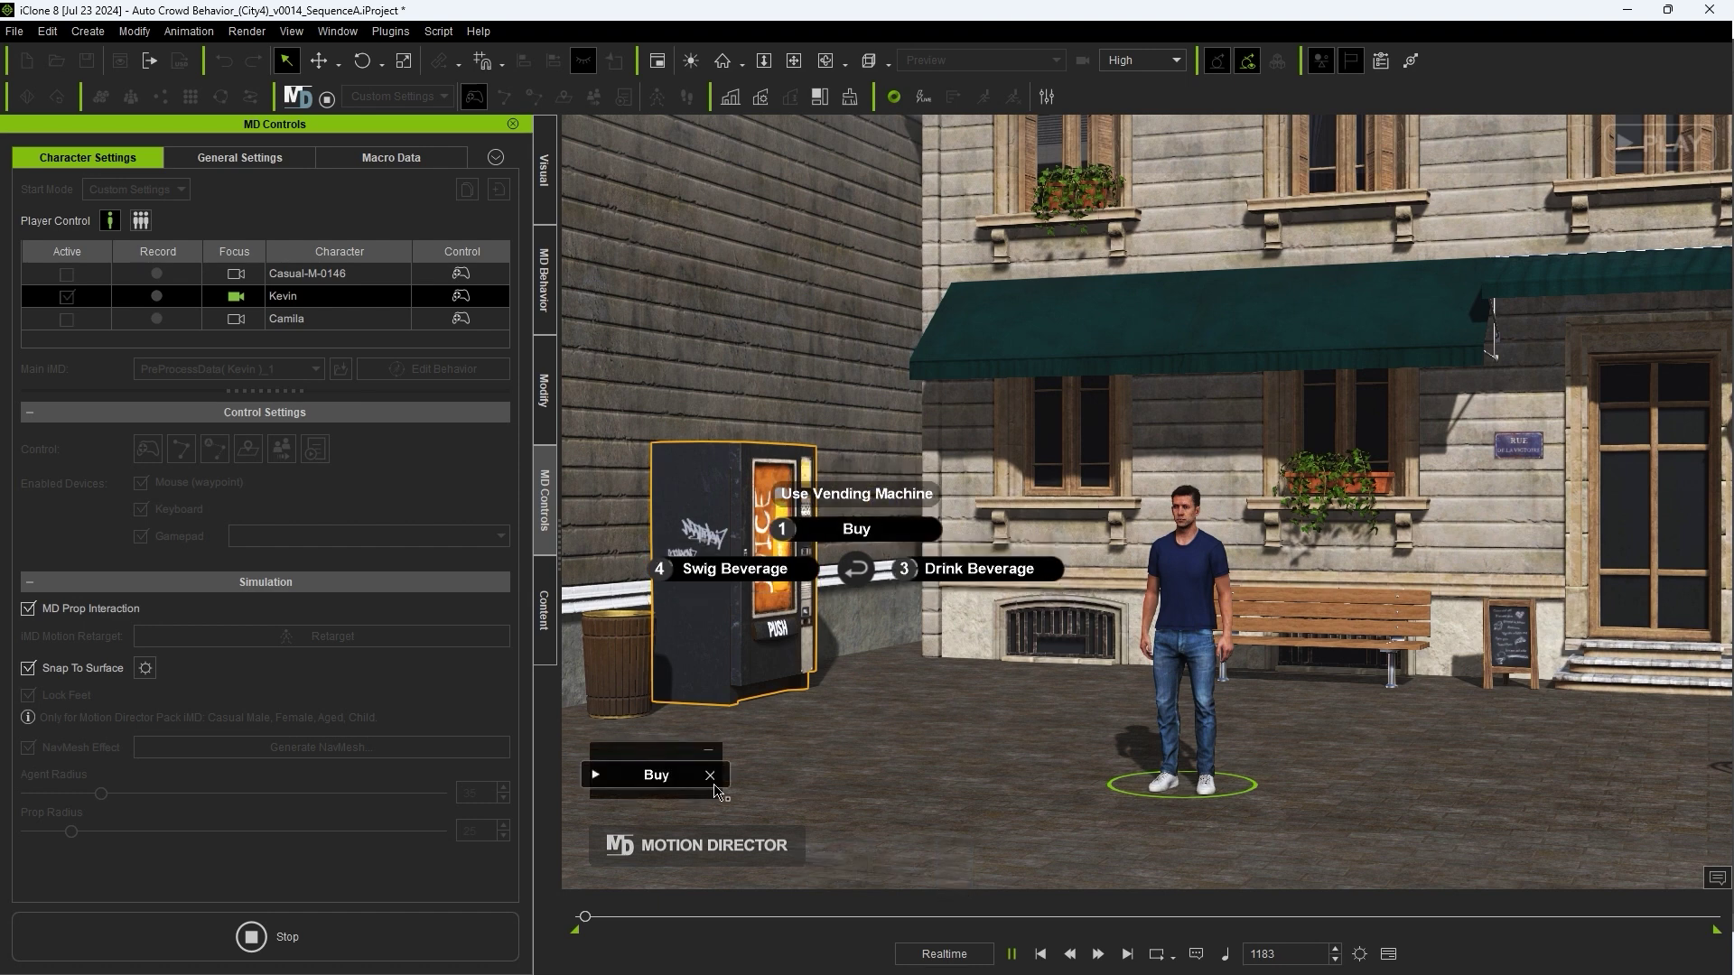
click(854, 578)
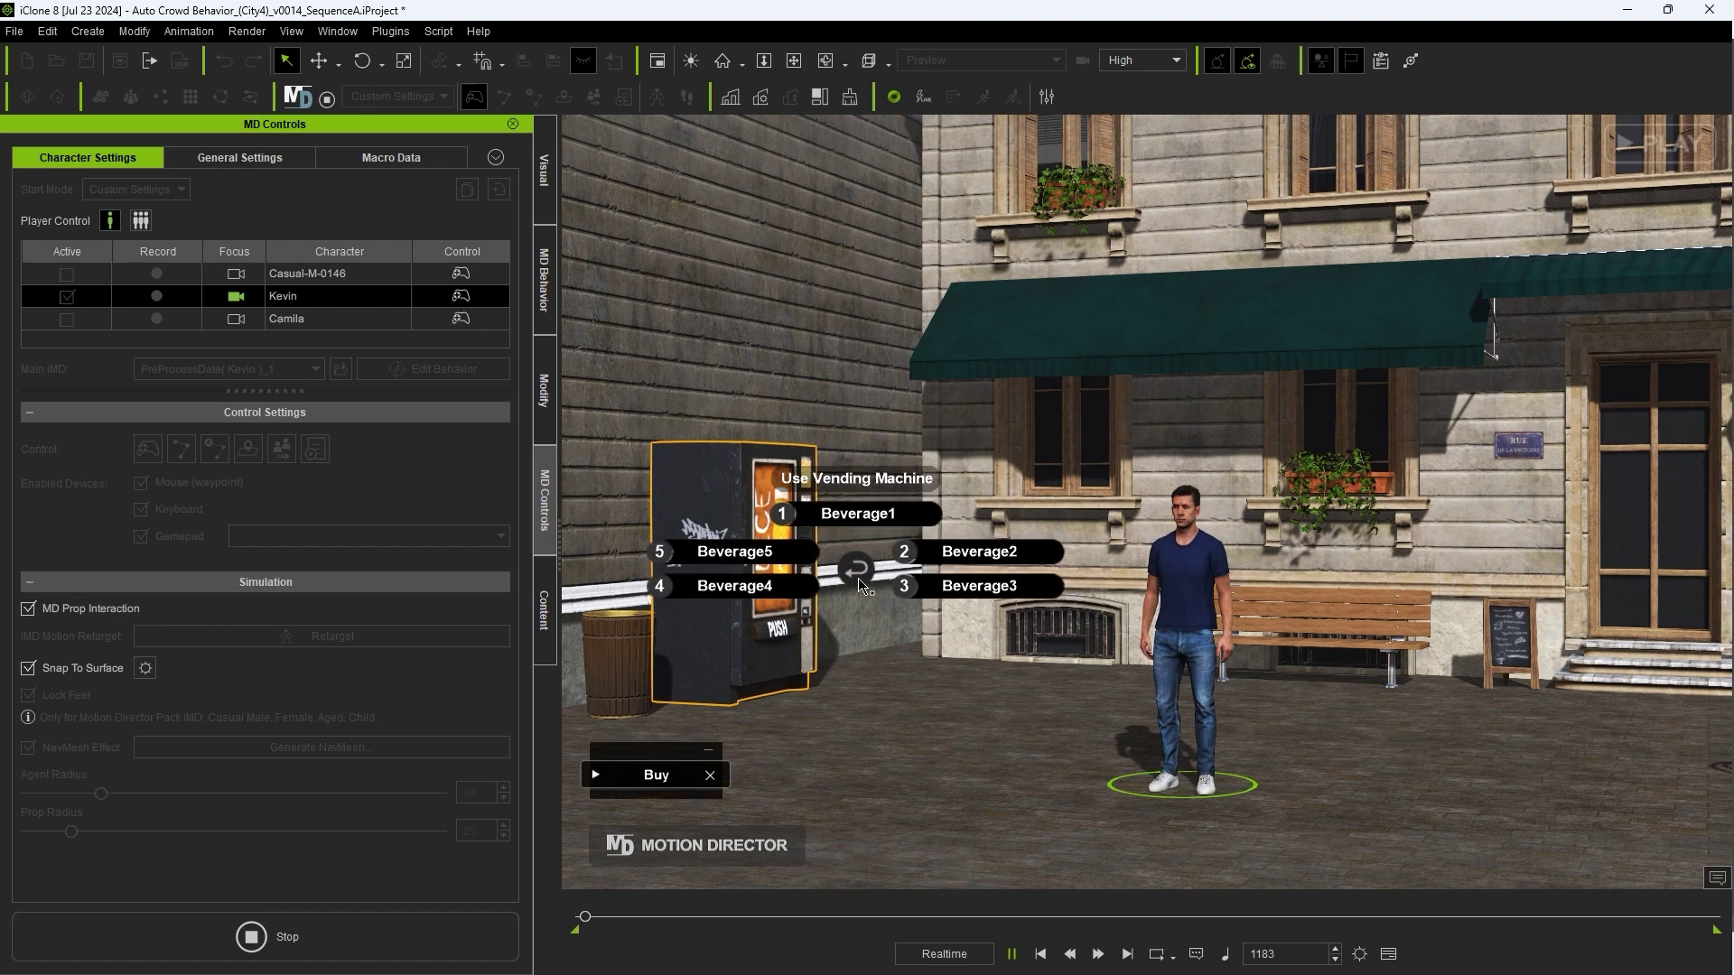
click(858, 578)
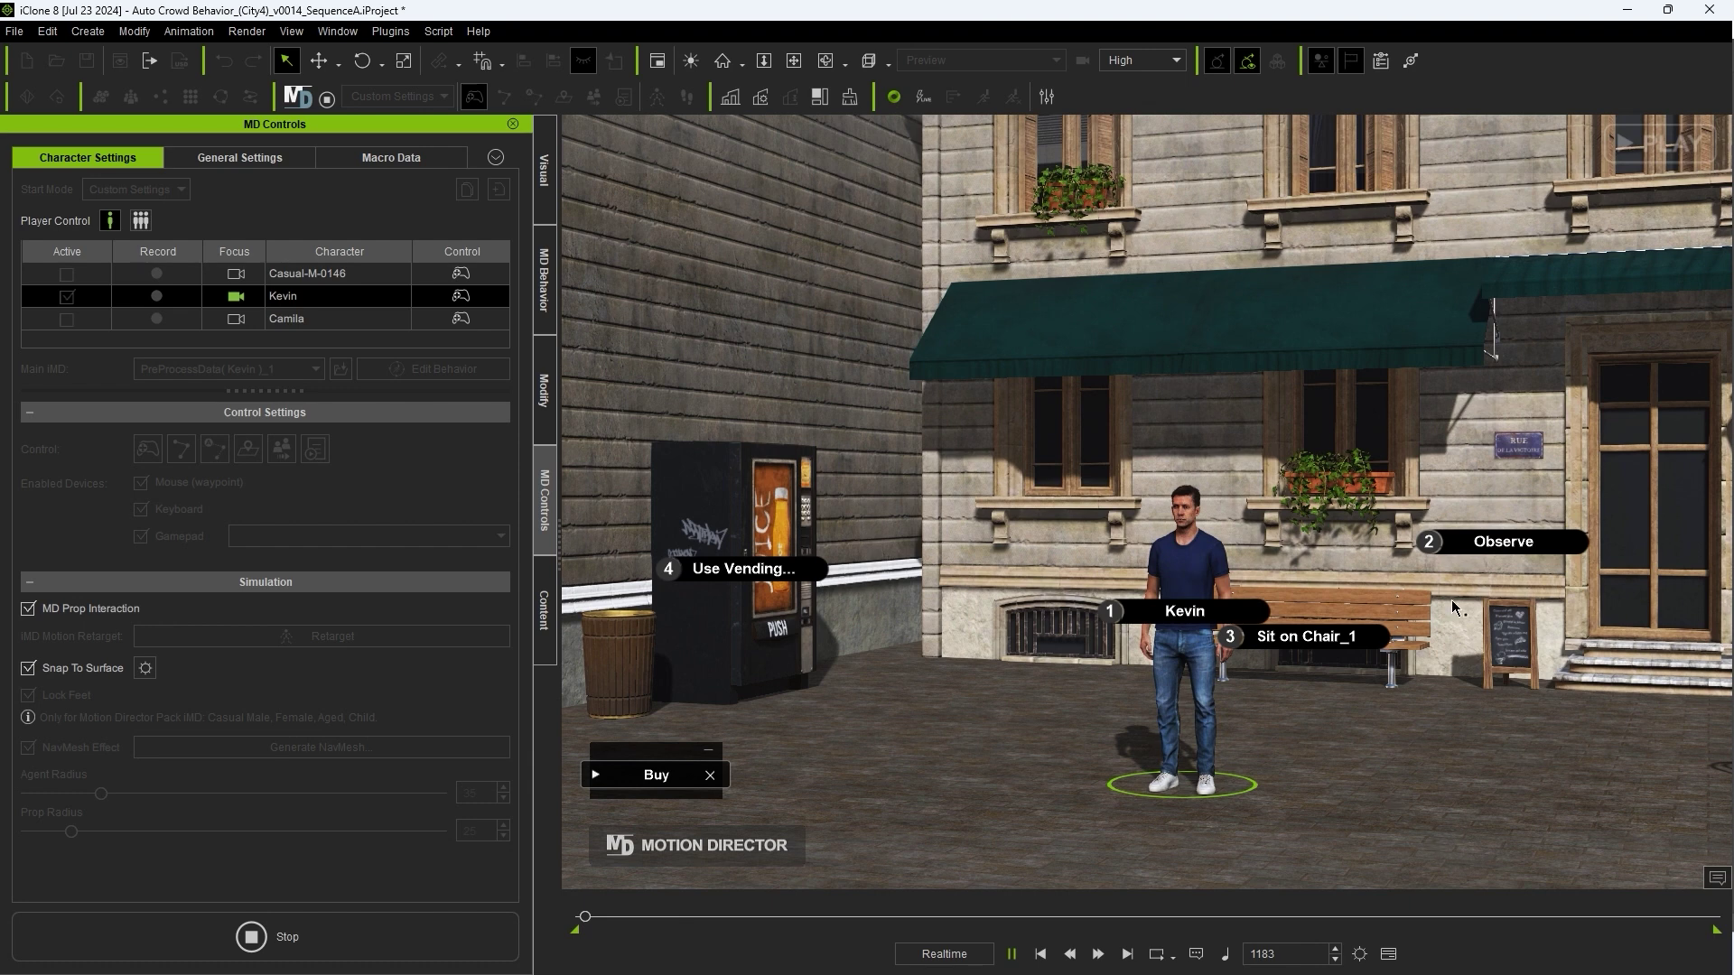
ctrl+click(1490, 541)
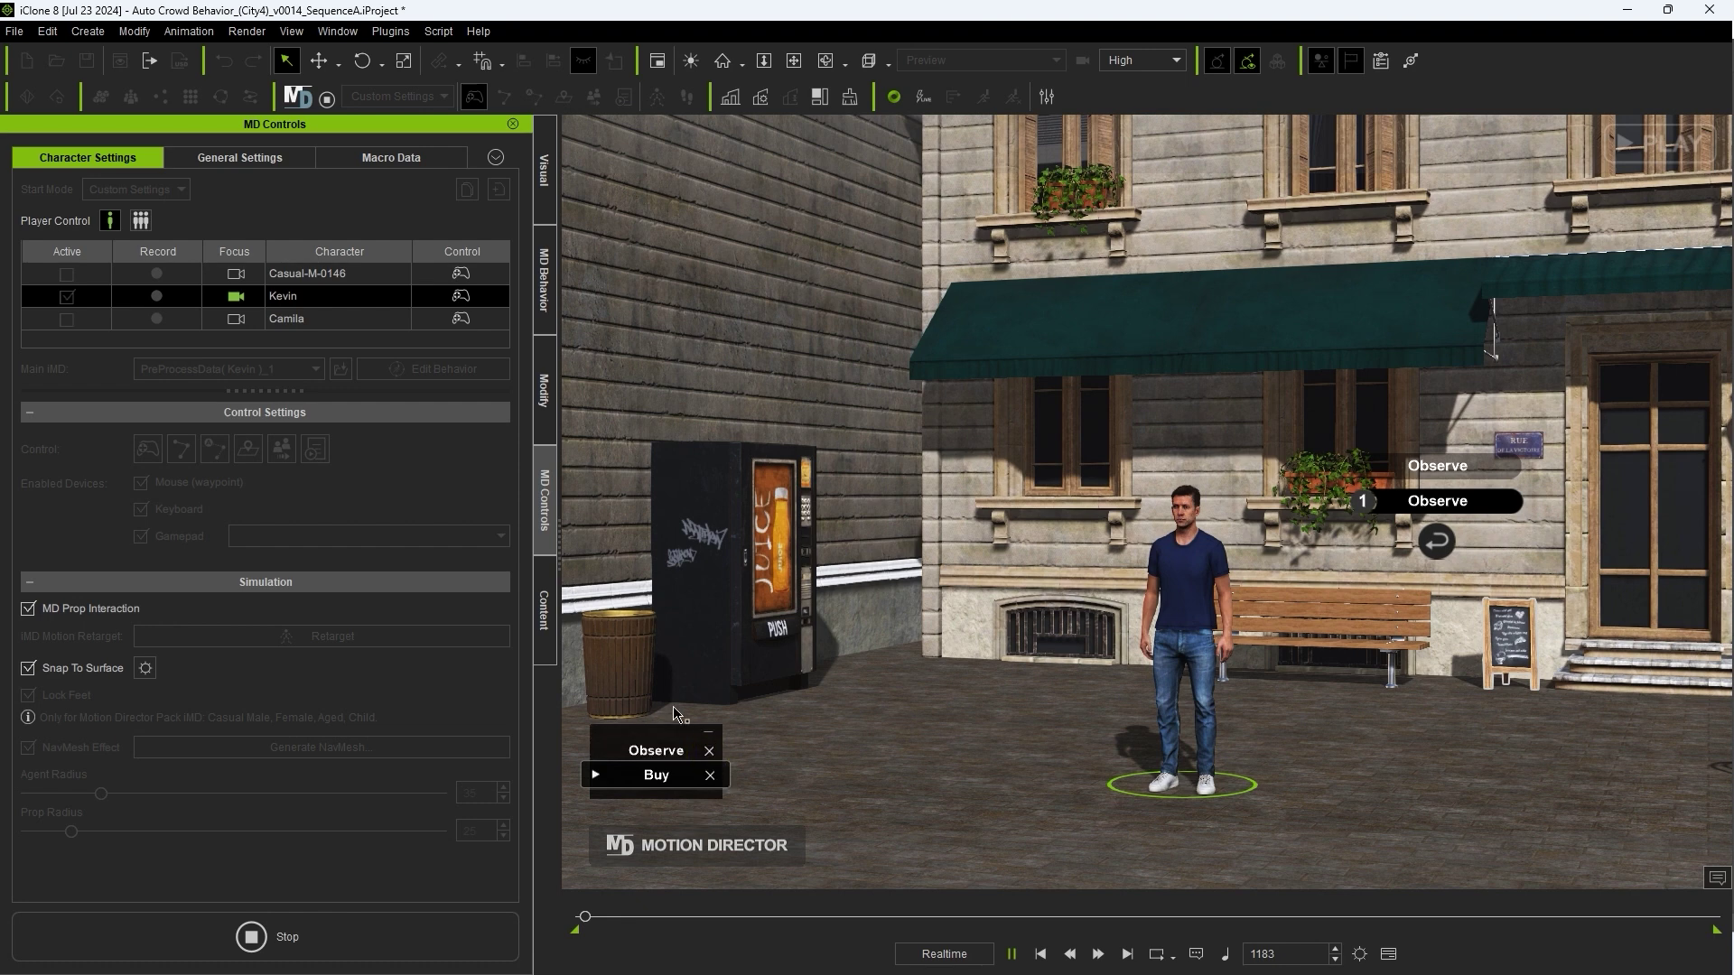
click(1437, 542)
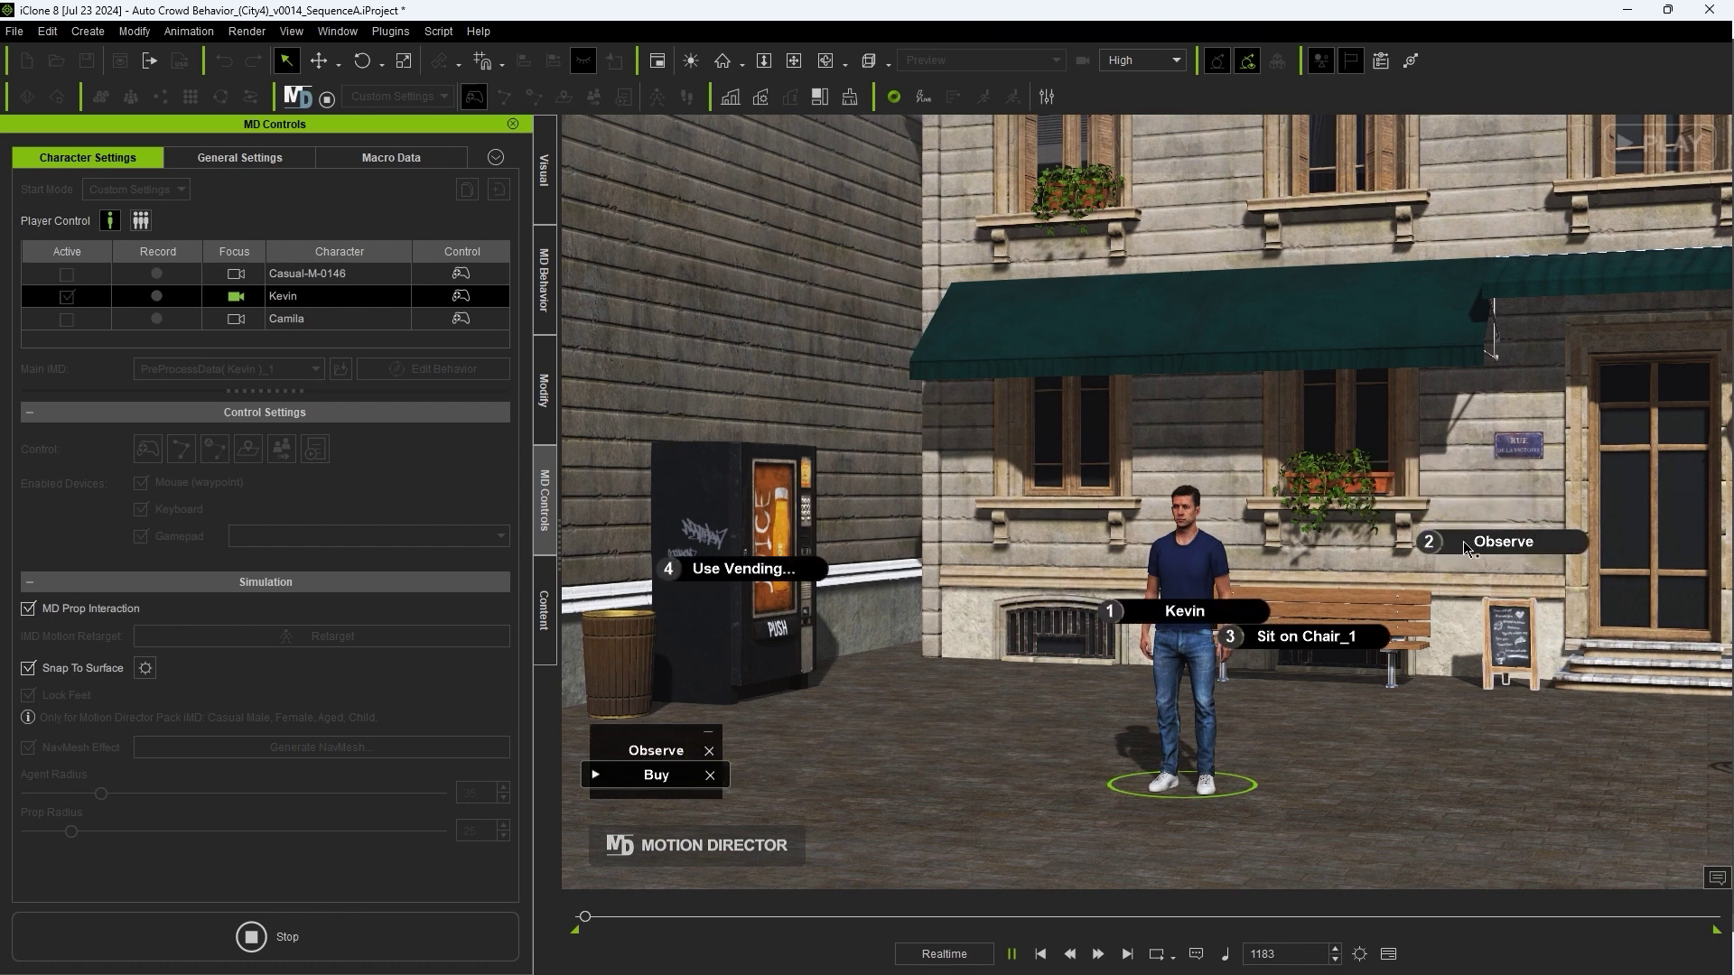
Step: Add Sit Down on the bench to the man's action queue and resume the simulation to run it
click(1339, 641)
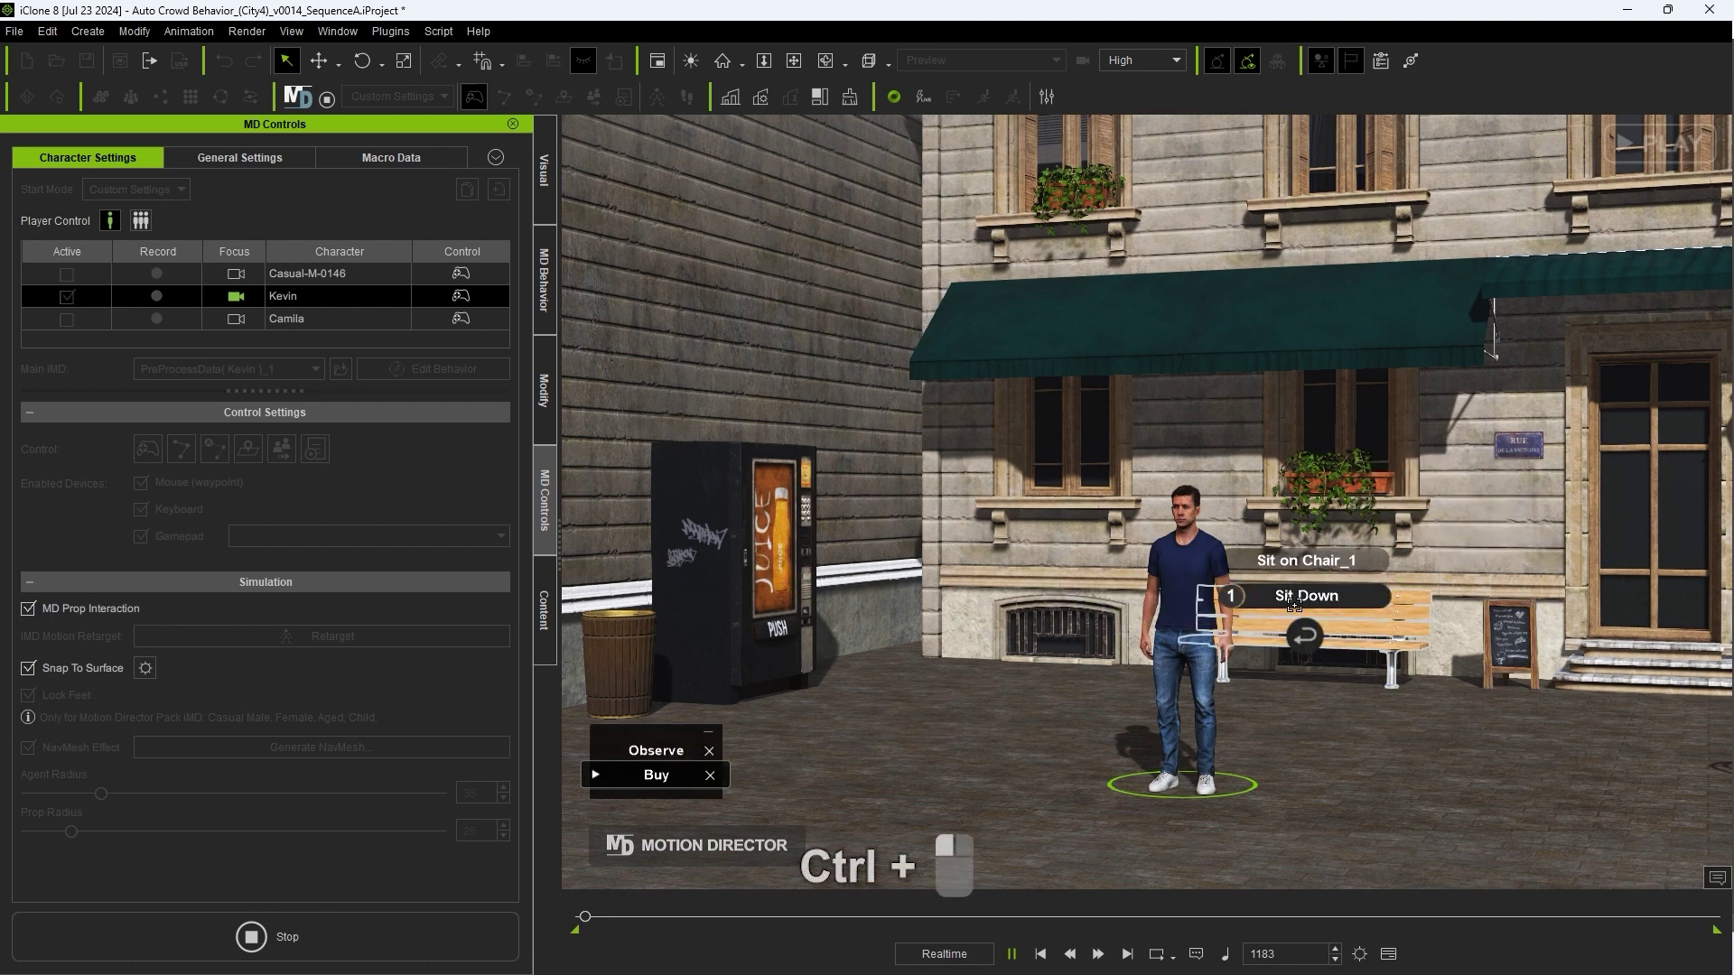
ctrl+click(1350, 596)
click(1305, 639)
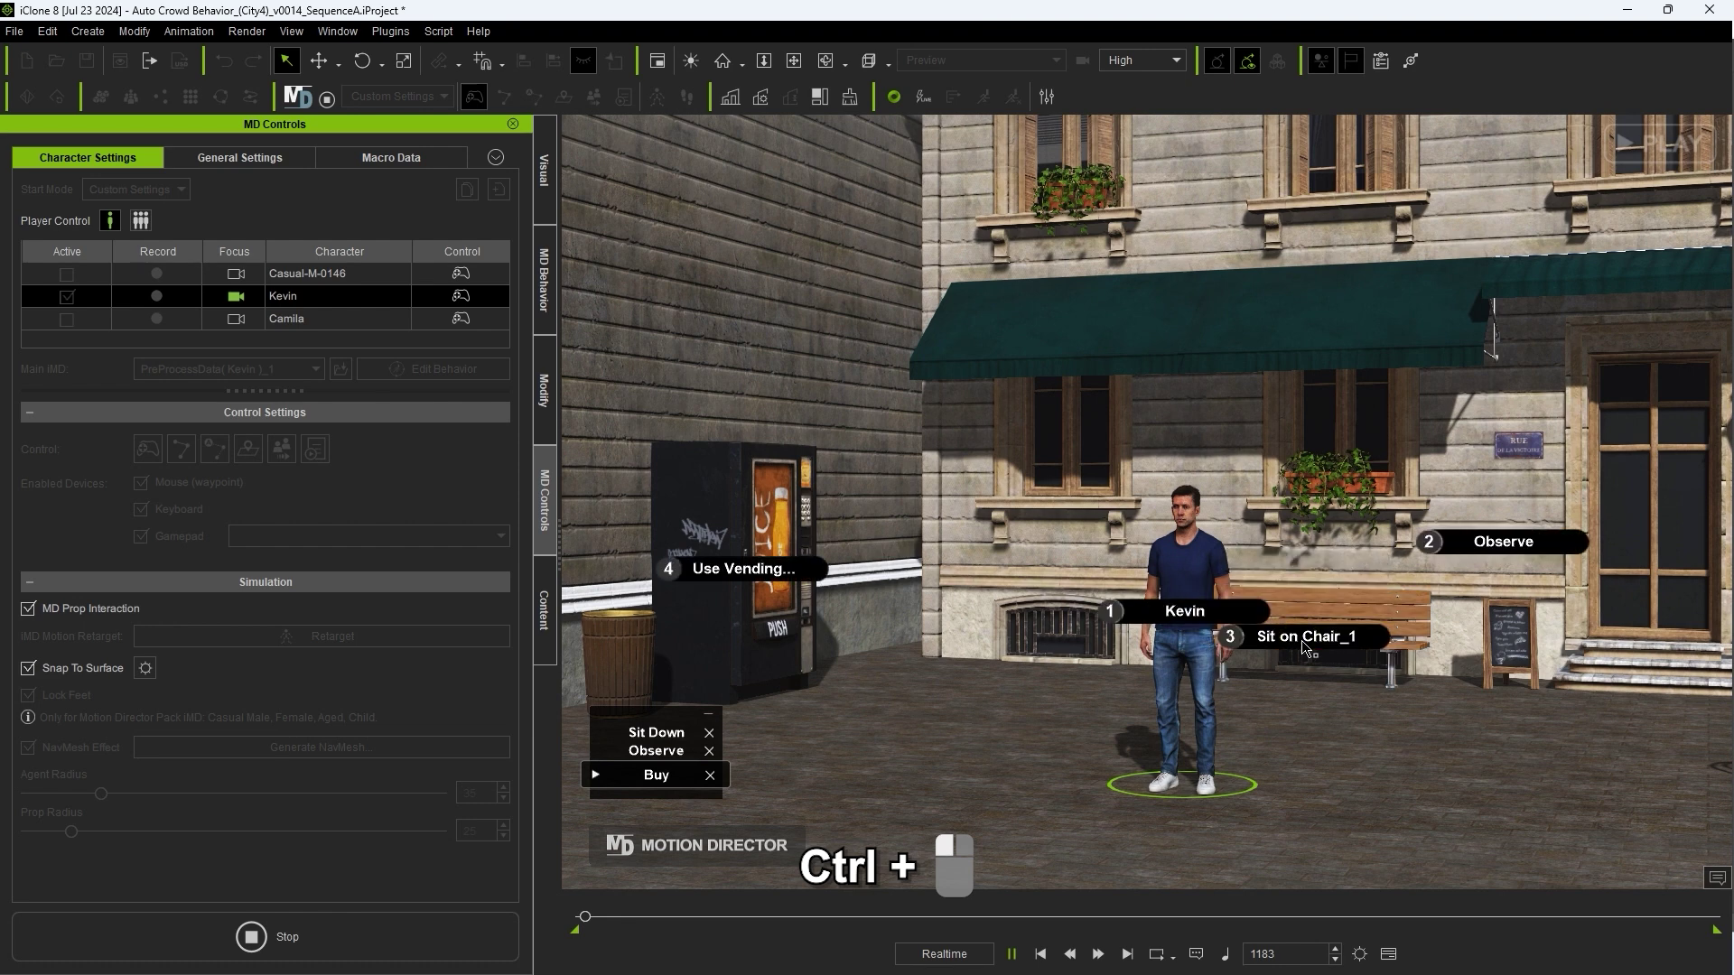
click(1645, 140)
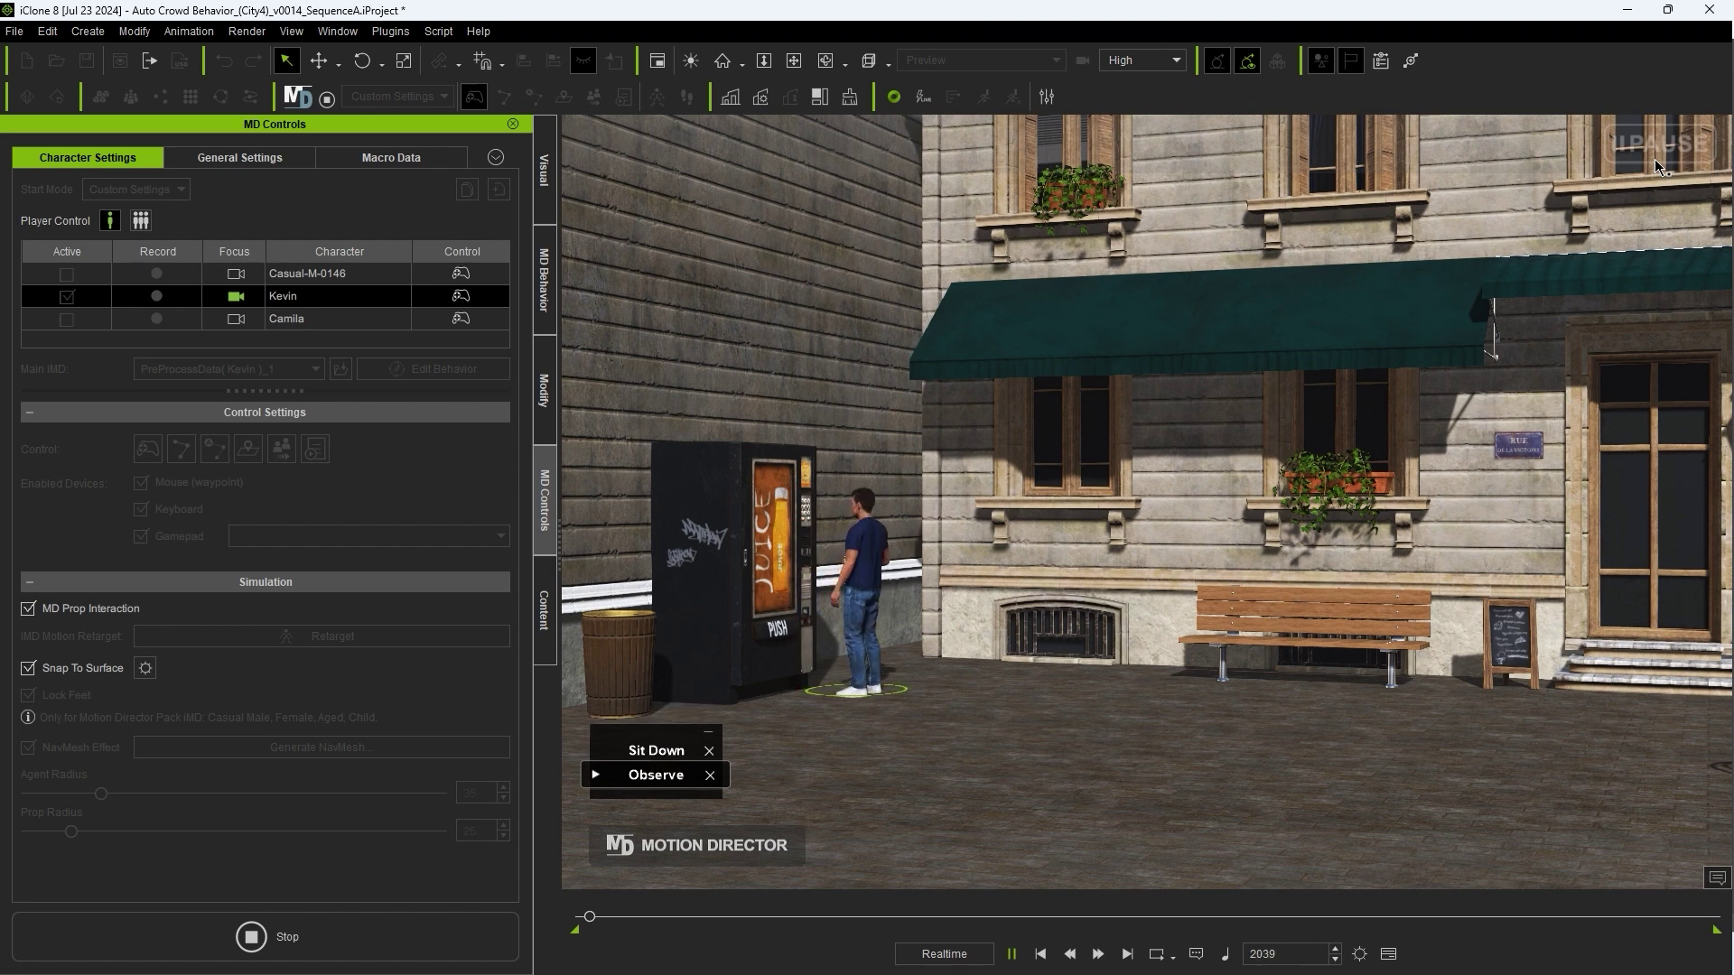
Step: Assign the Drink Beverage action to the man while he walks between his queued actions
click(1654, 159)
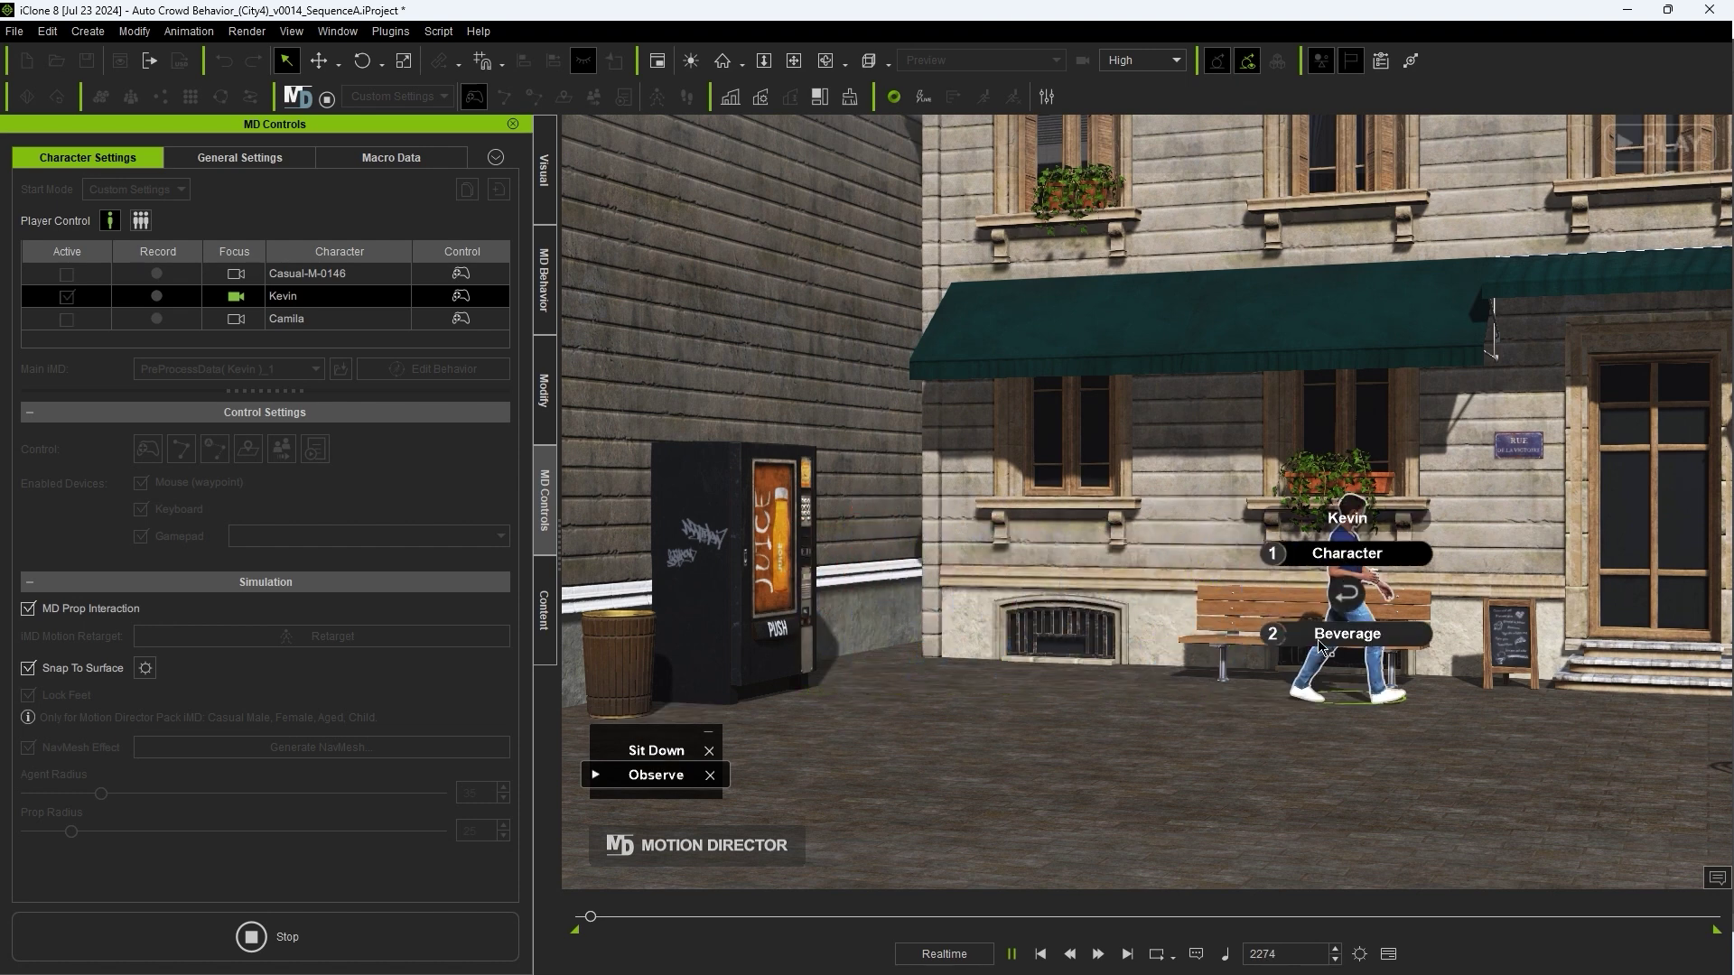
click(1320, 637)
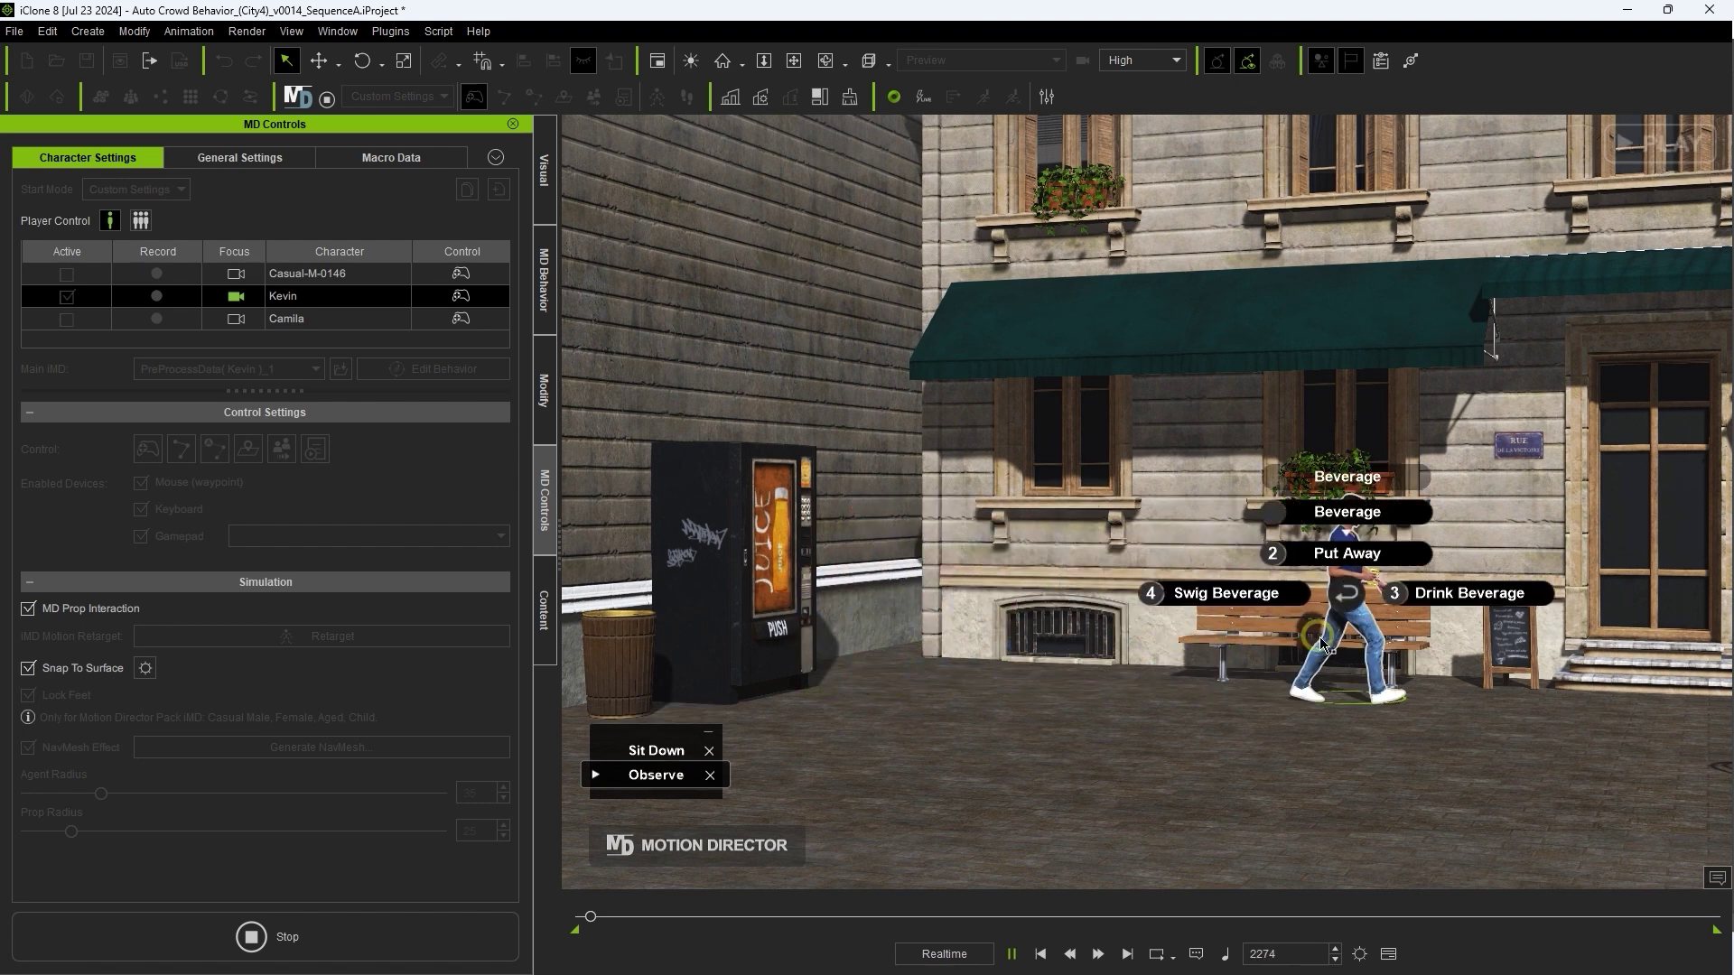
click(1474, 596)
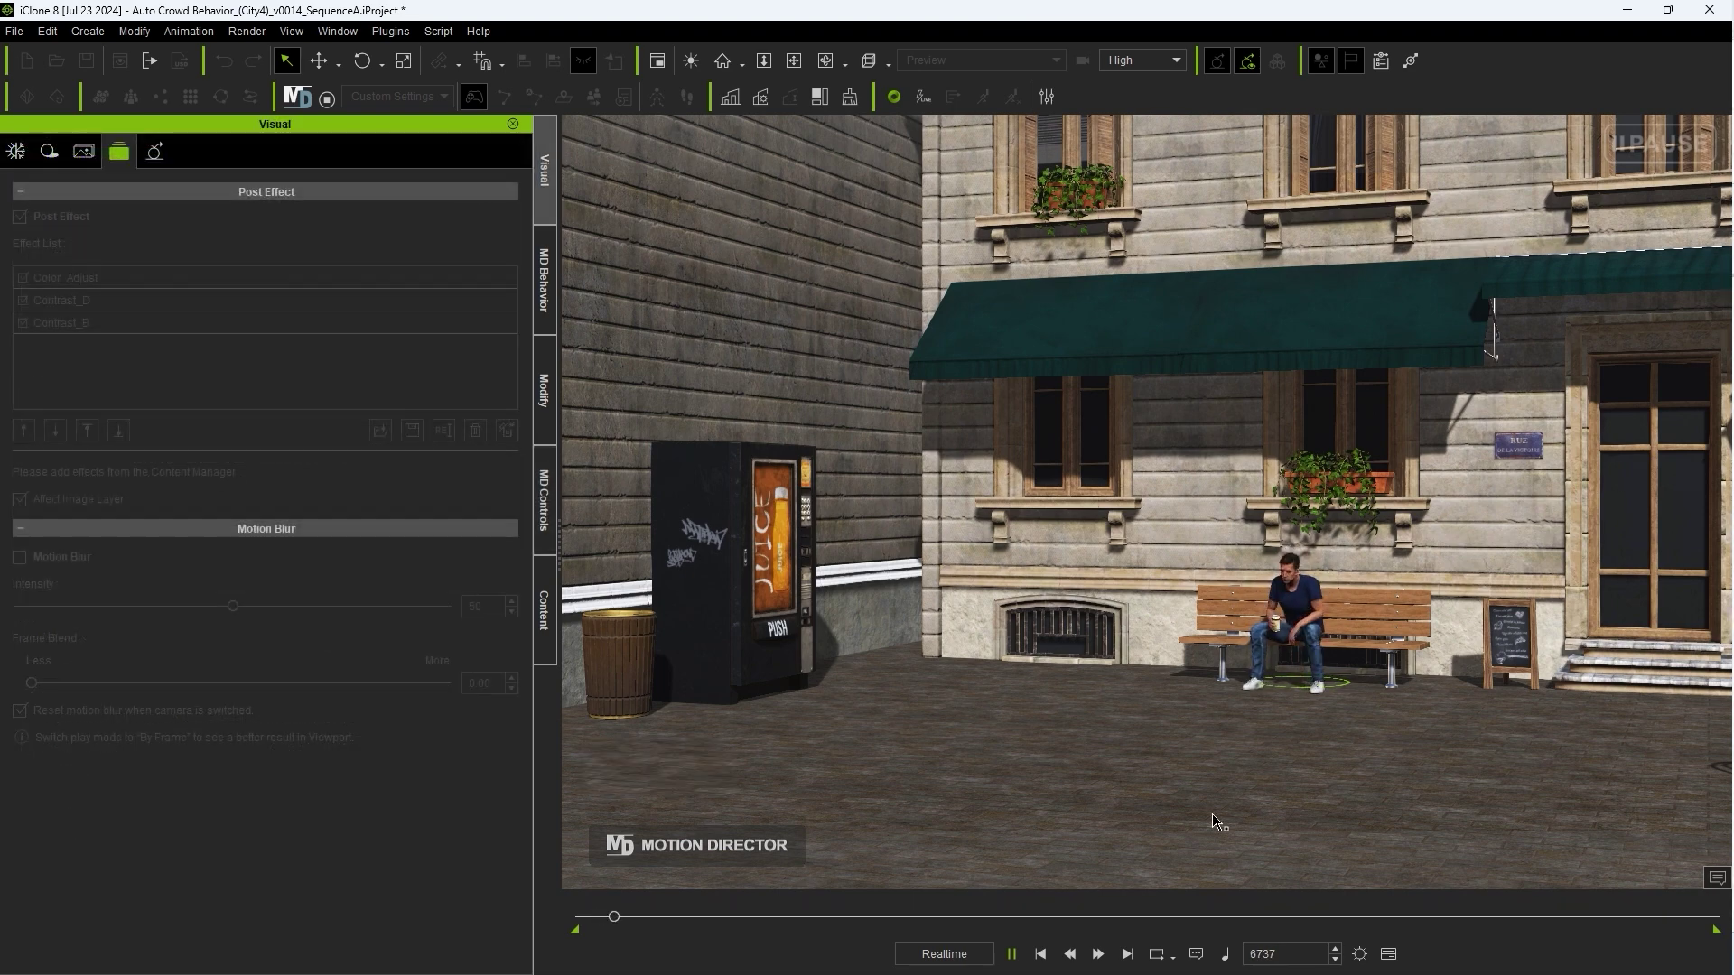
Step: Show MD Triggers and compare its Perform actions with the Character actions in the seated man's radial menu
click(337, 31)
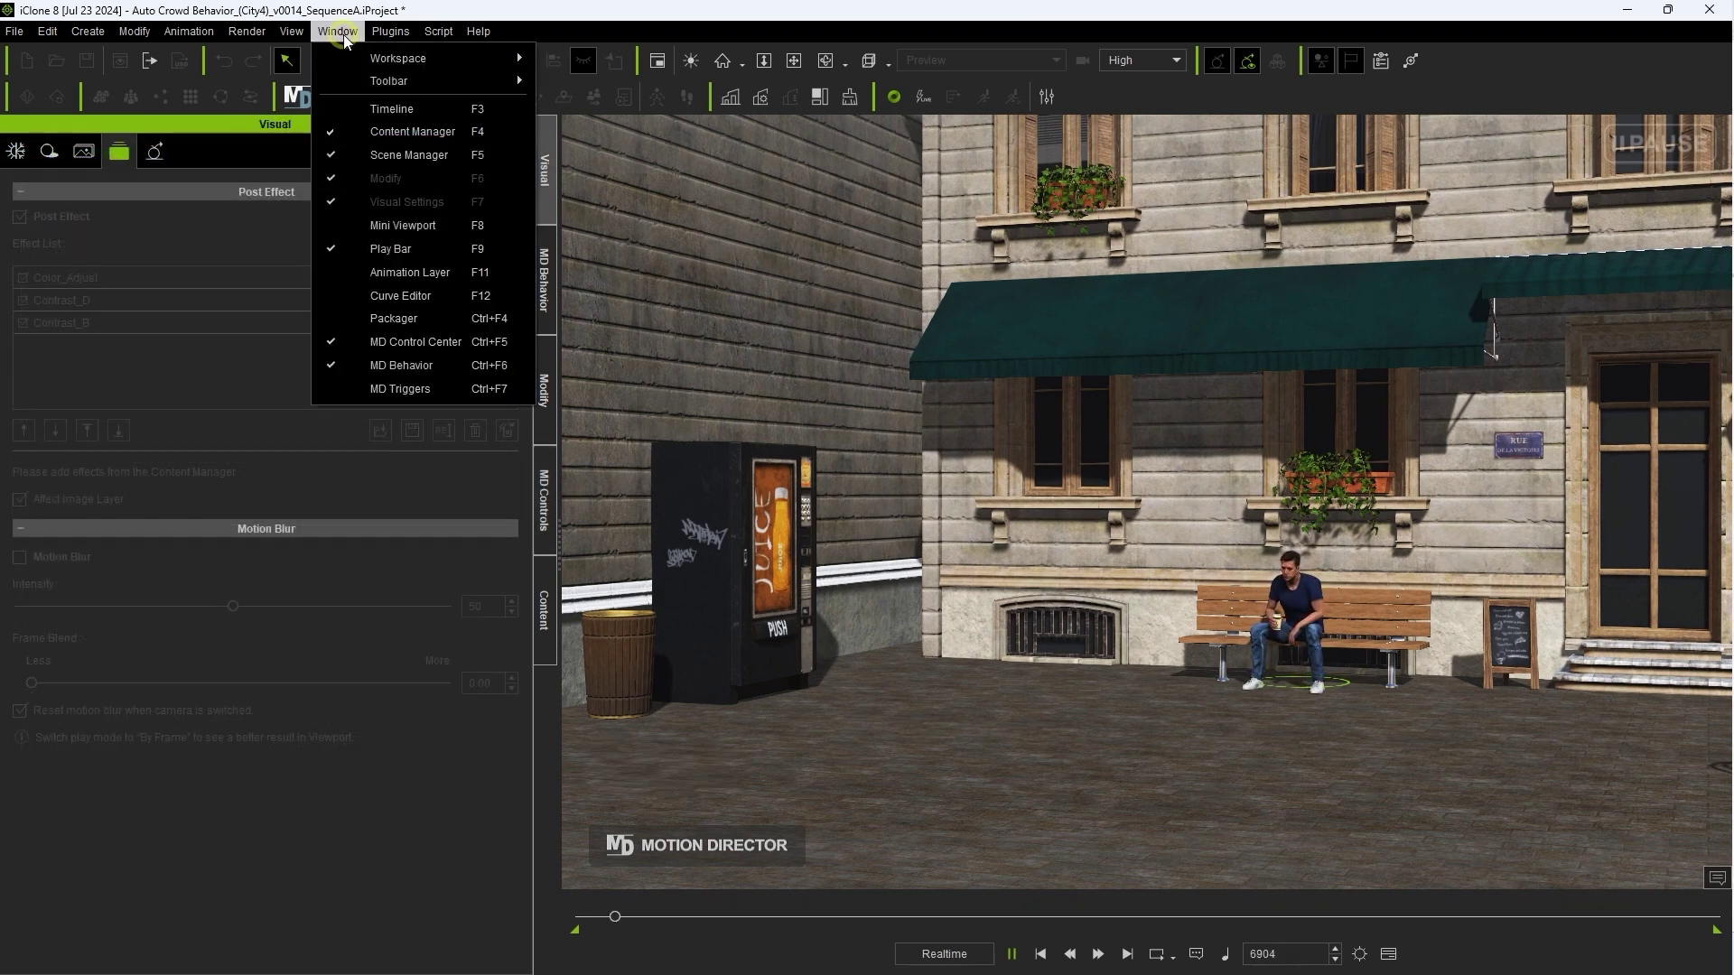
click(405, 398)
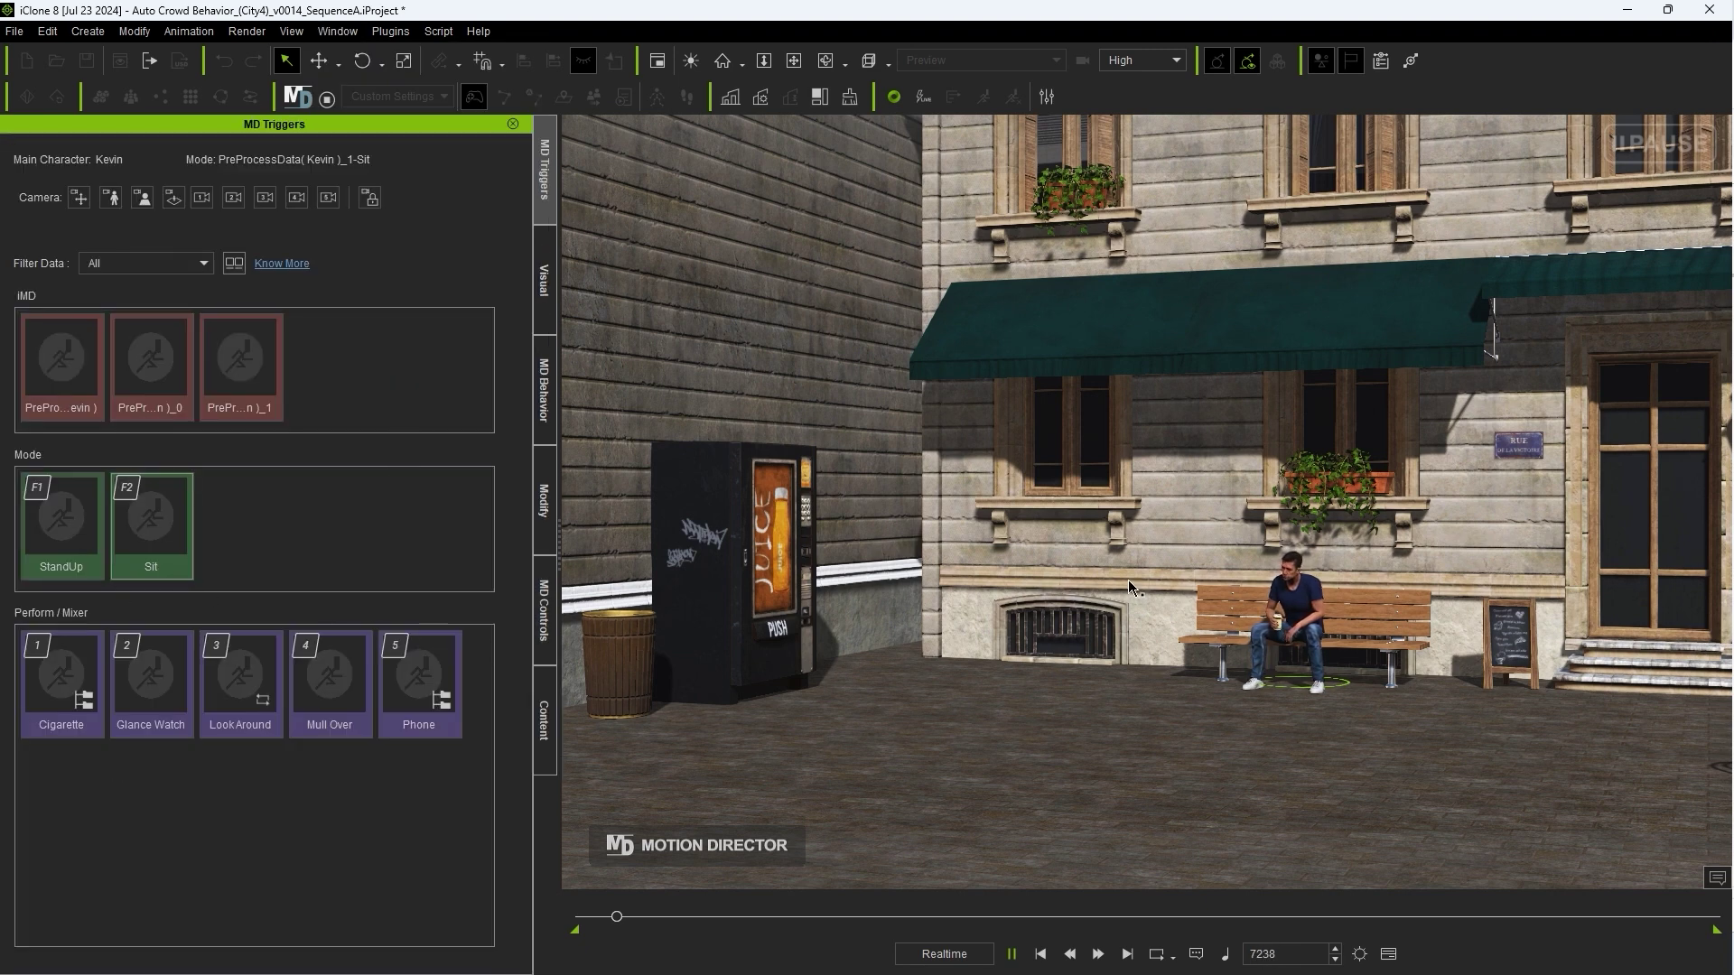
click(1289, 583)
click(1306, 593)
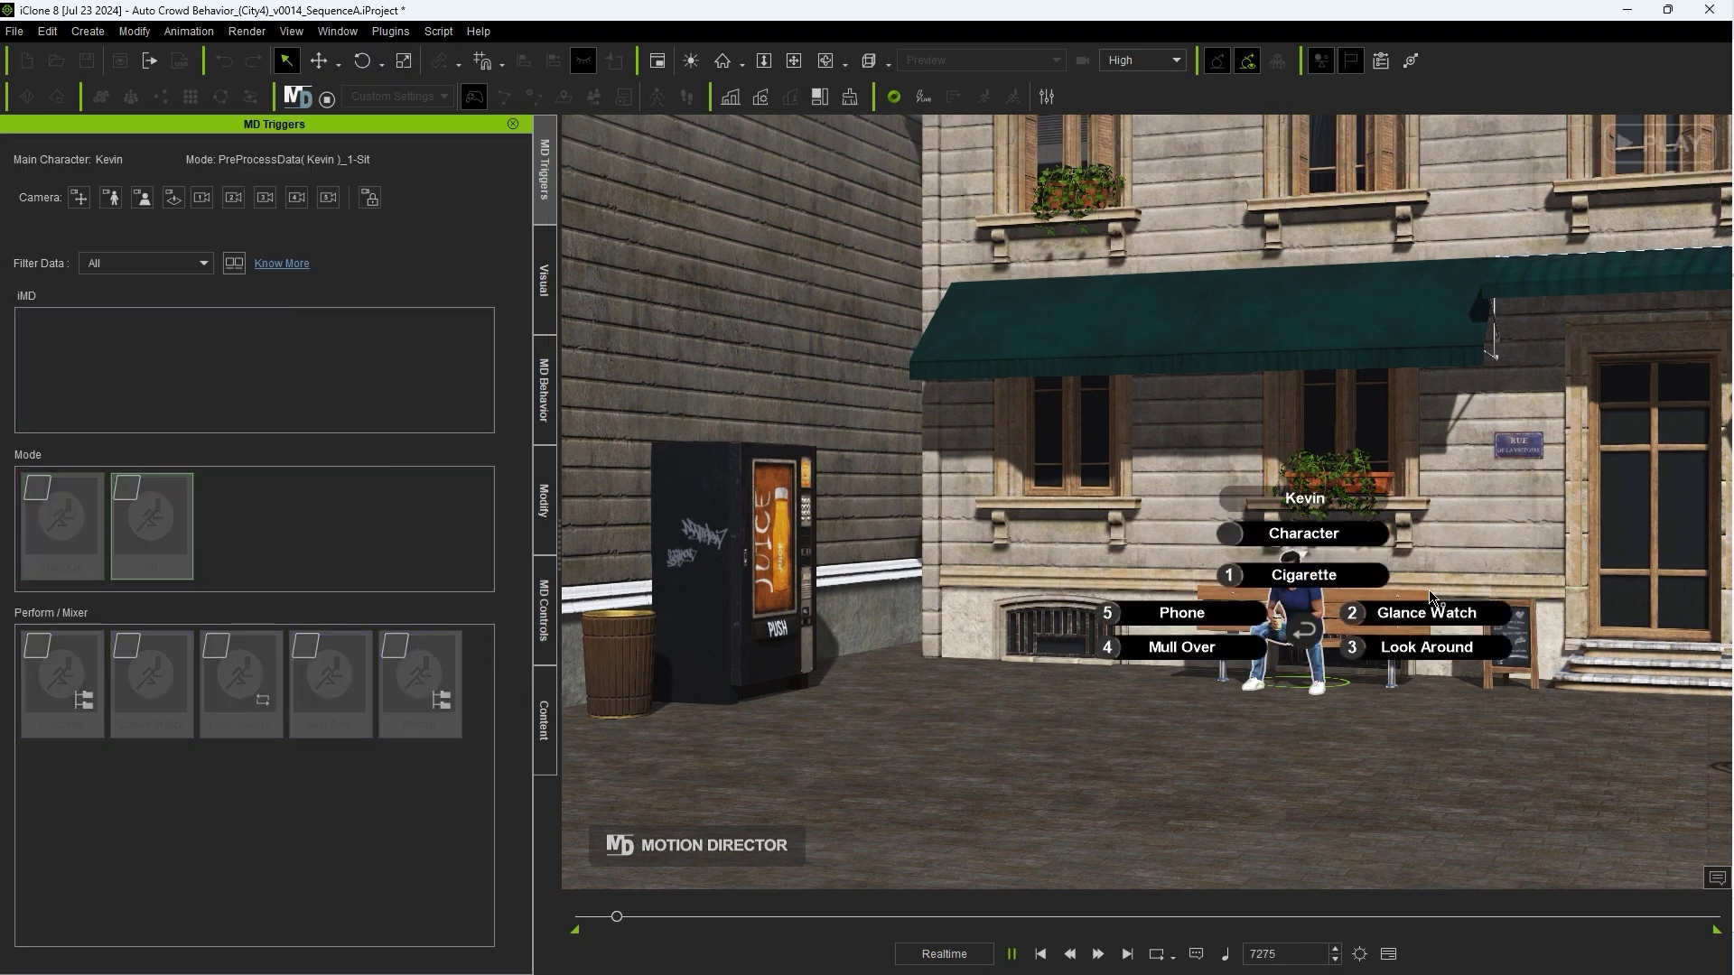
click(1305, 632)
click(1306, 632)
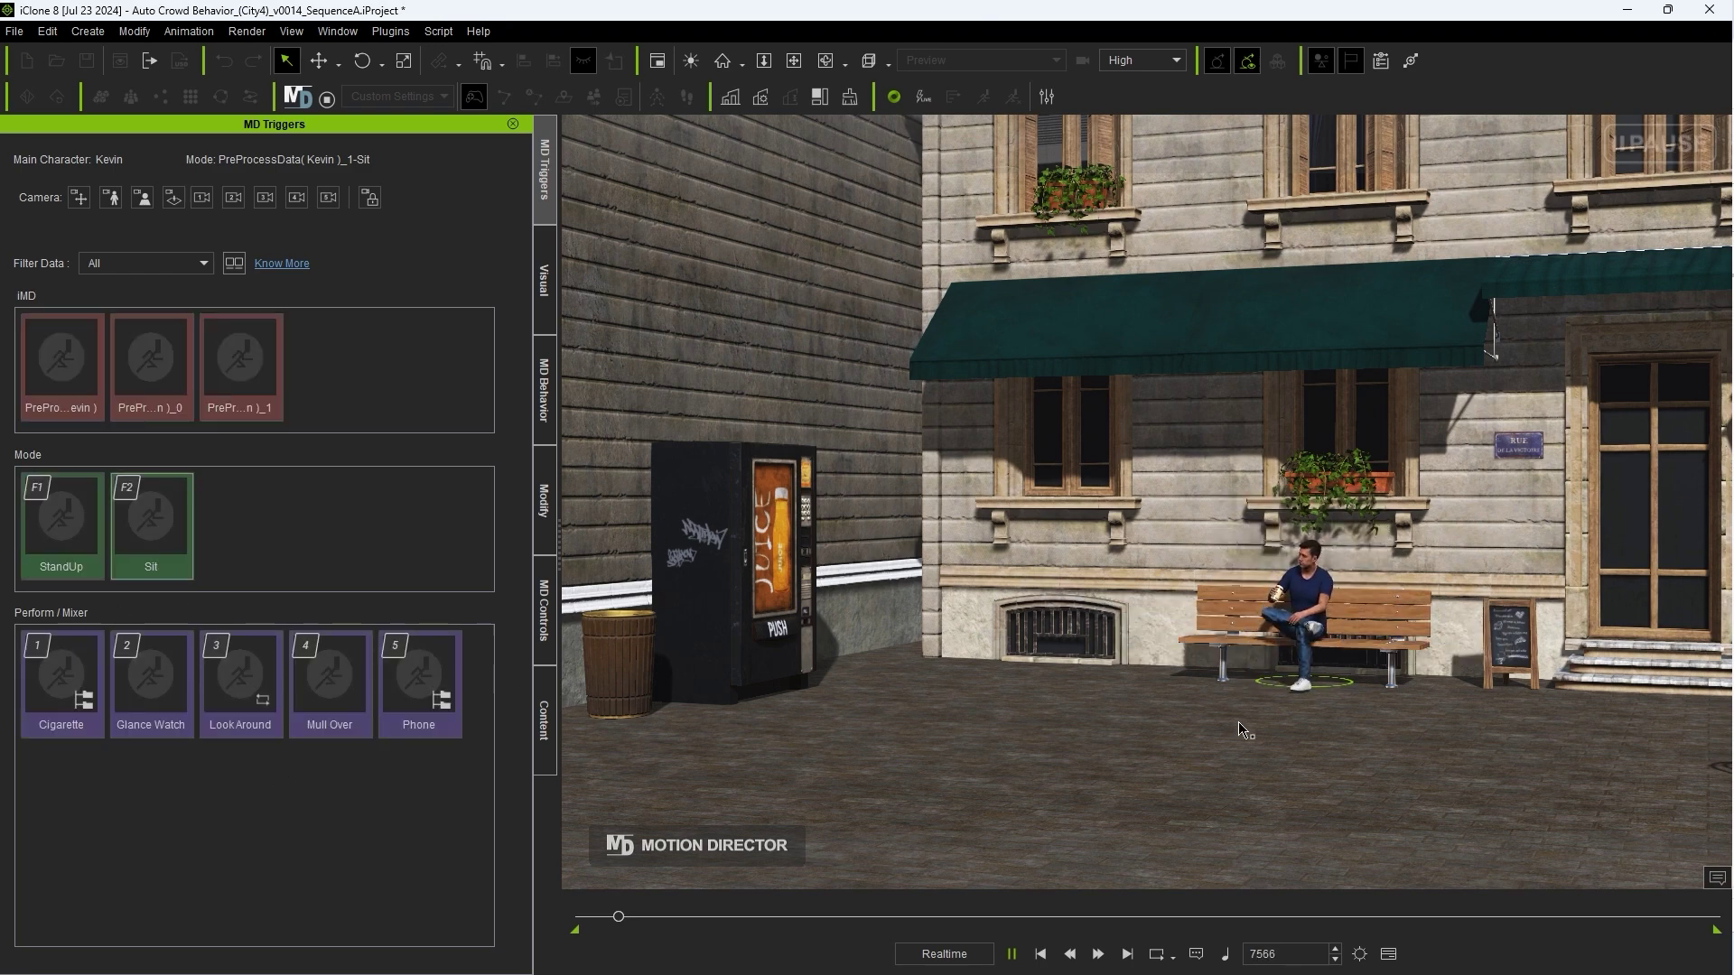
click(1305, 607)
click(1307, 590)
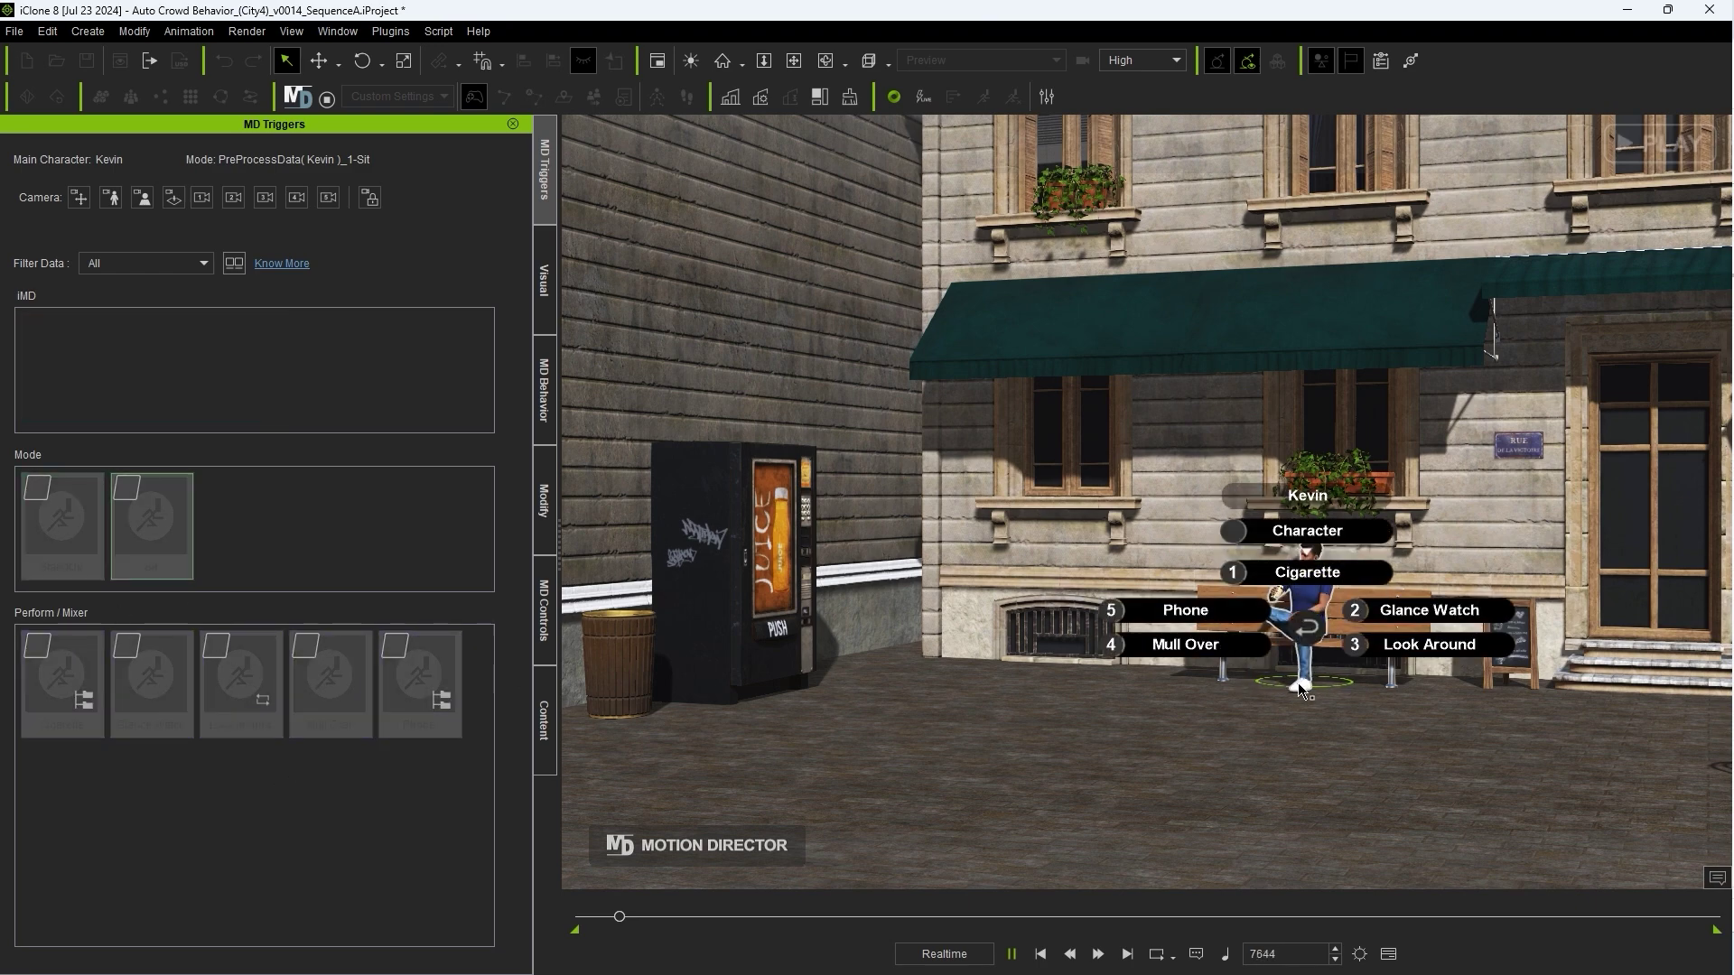
click(1306, 630)
click(1199, 774)
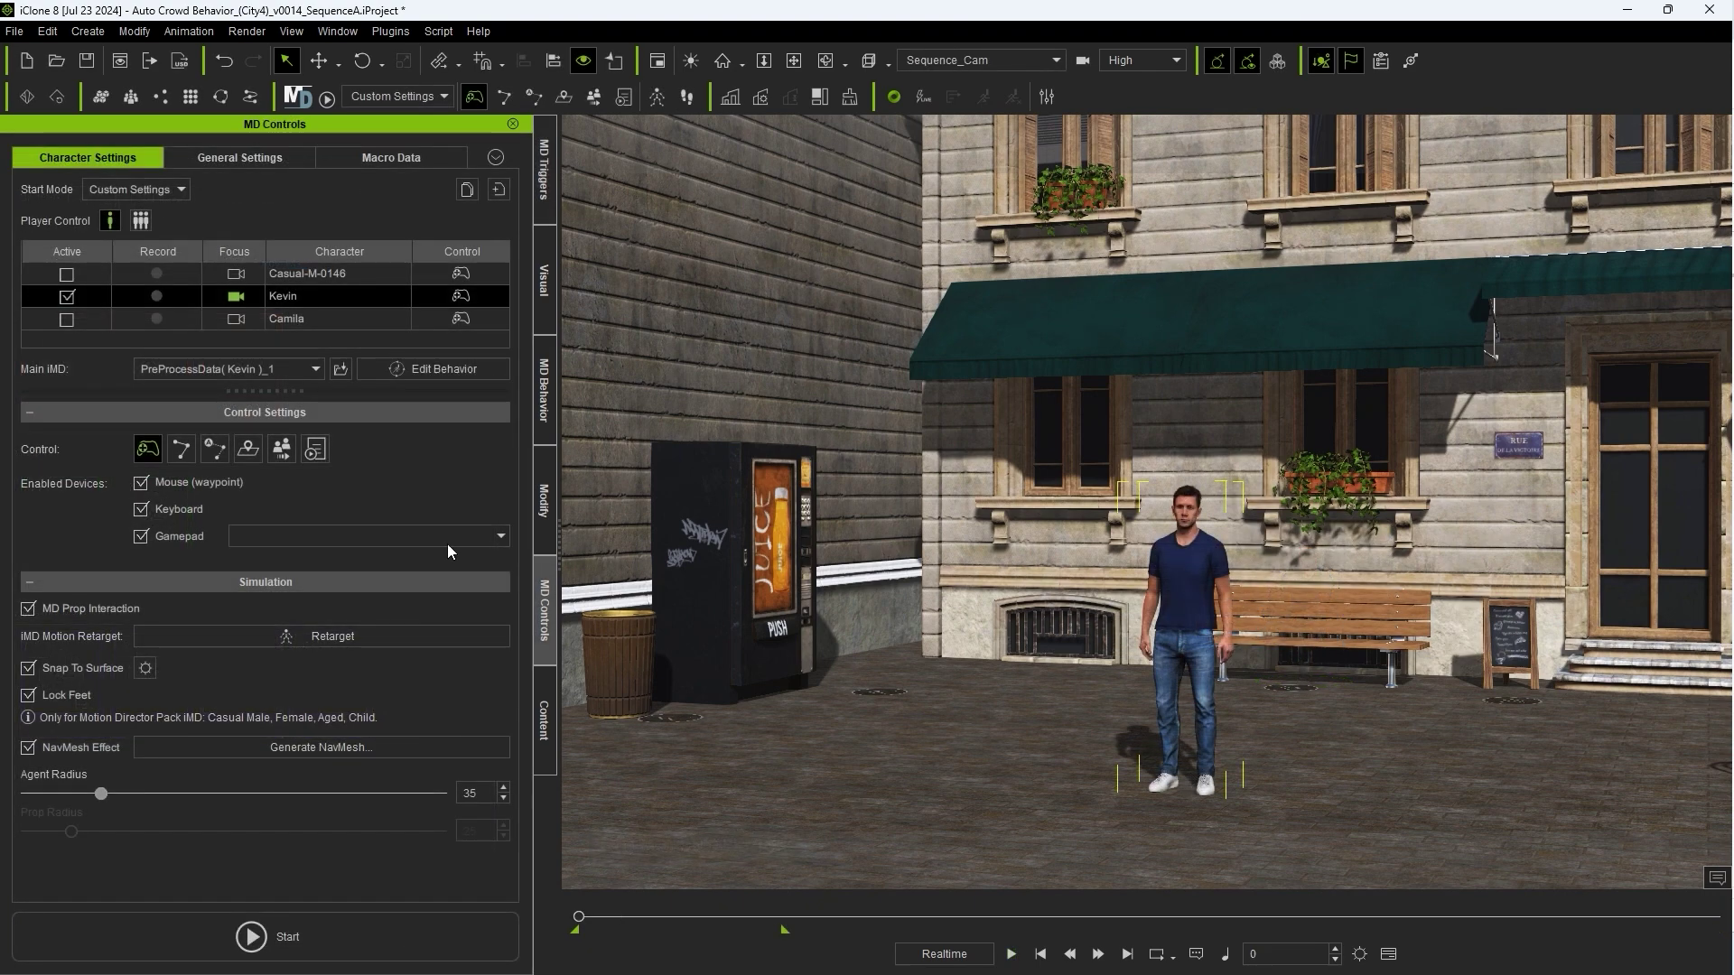
Step: In the Motion Director preferences, turn off the radial menu's Highlight on hover, lower its opacity and choose the largest scale
click(48, 32)
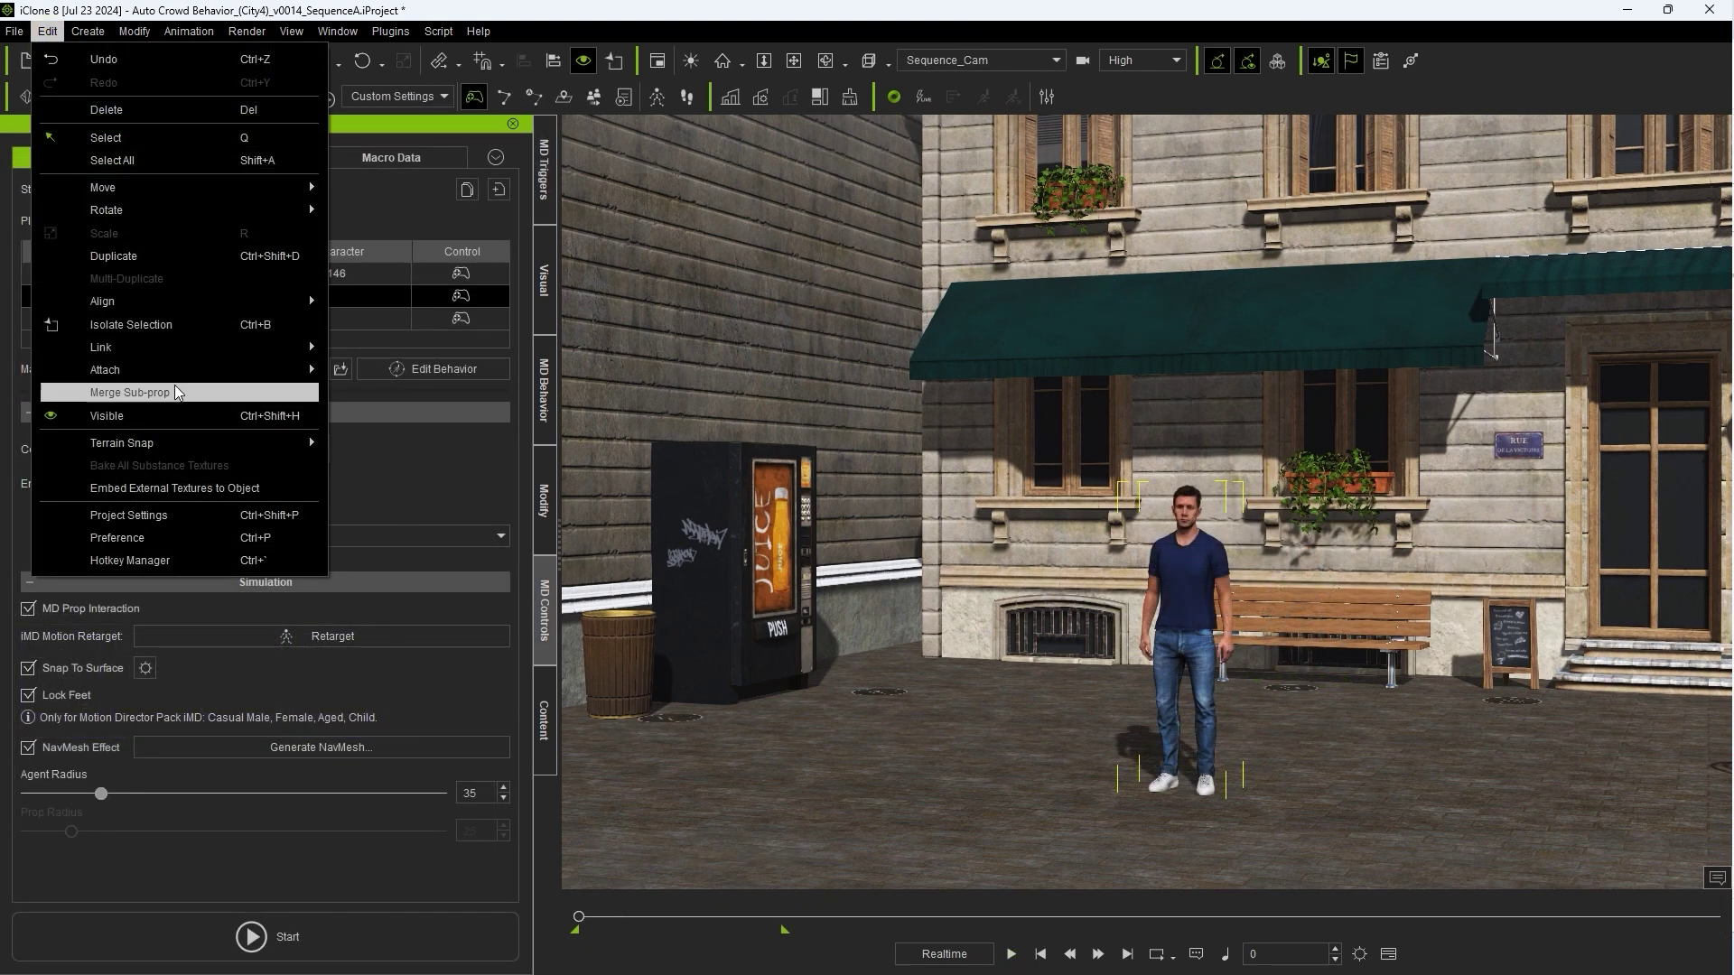
click(164, 542)
scroll(1163, 362, down, 3)
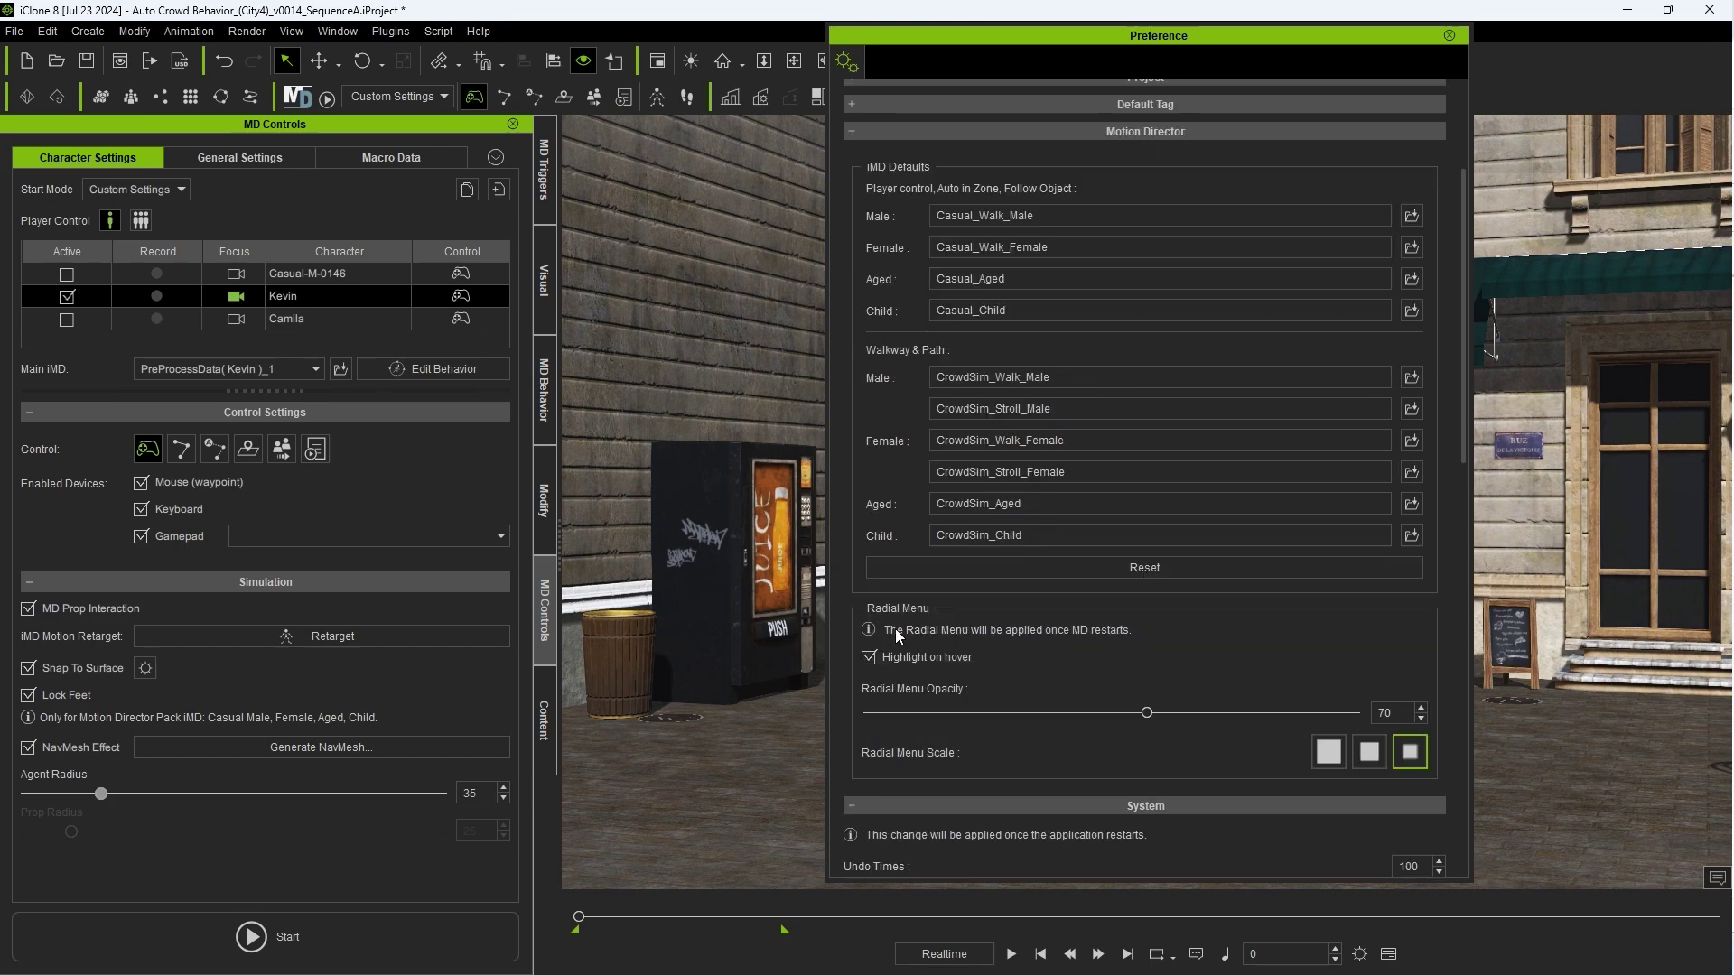
click(866, 658)
drag(1147, 712, 1007, 712)
click(1329, 753)
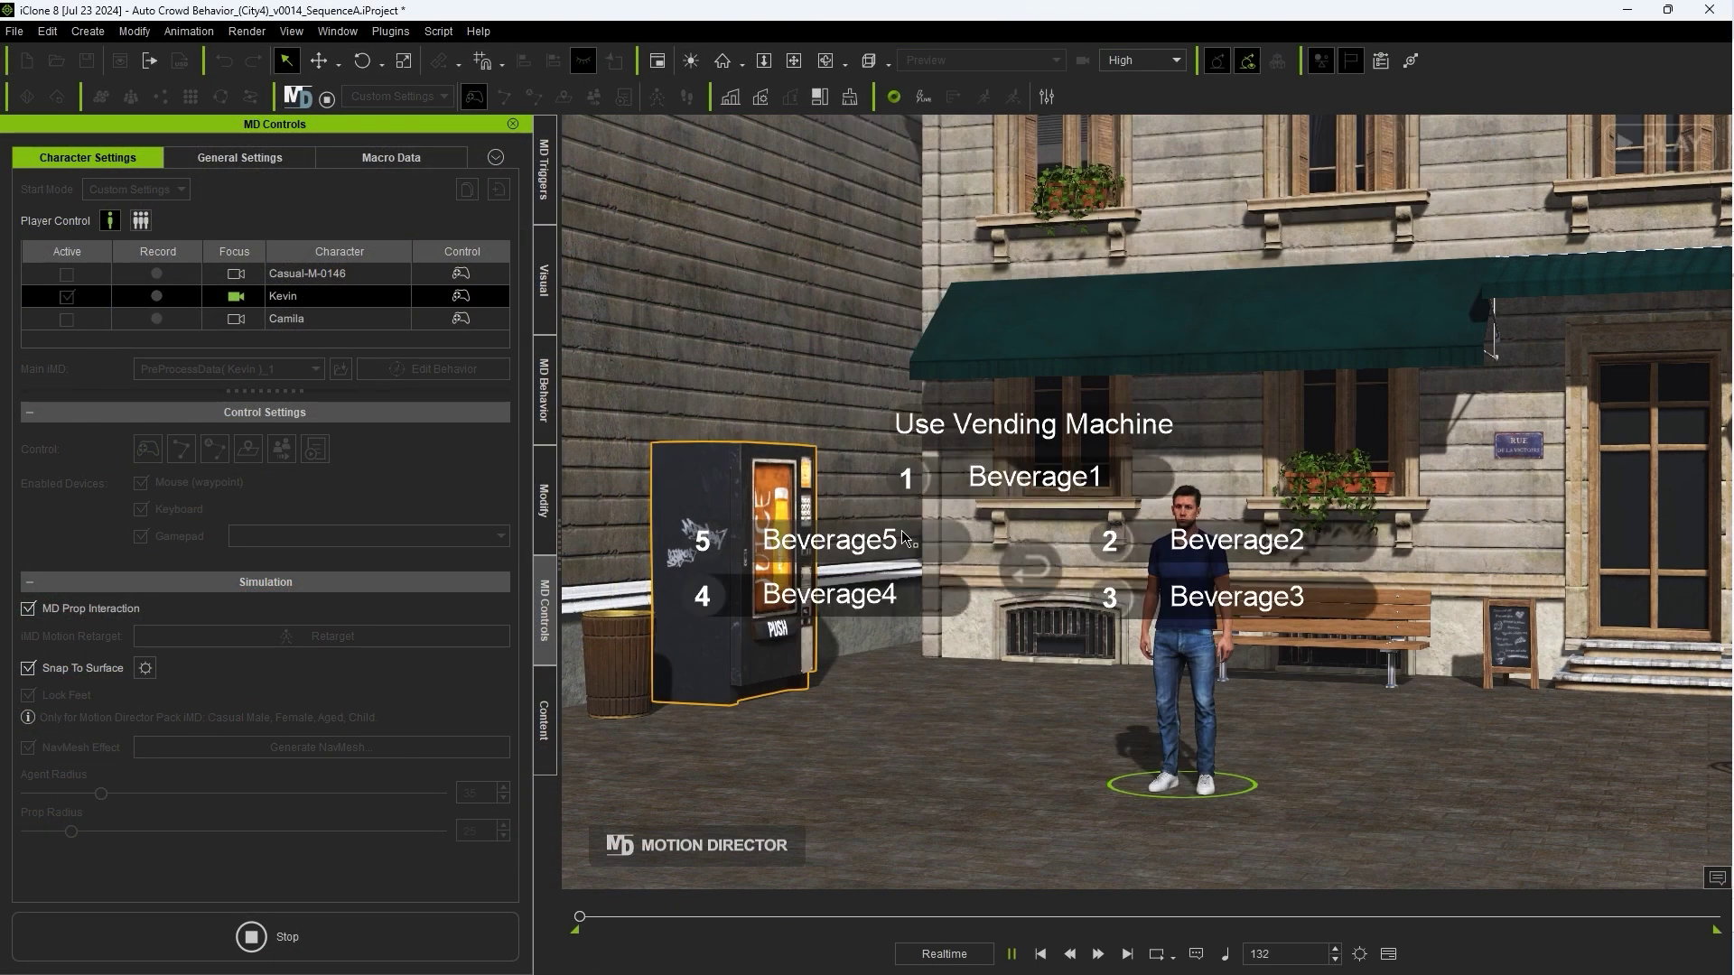
Step: Examine the restyled radial menus of the vending machine and the man in the running simulation
click(1031, 572)
right_click(1186, 626)
click(1186, 634)
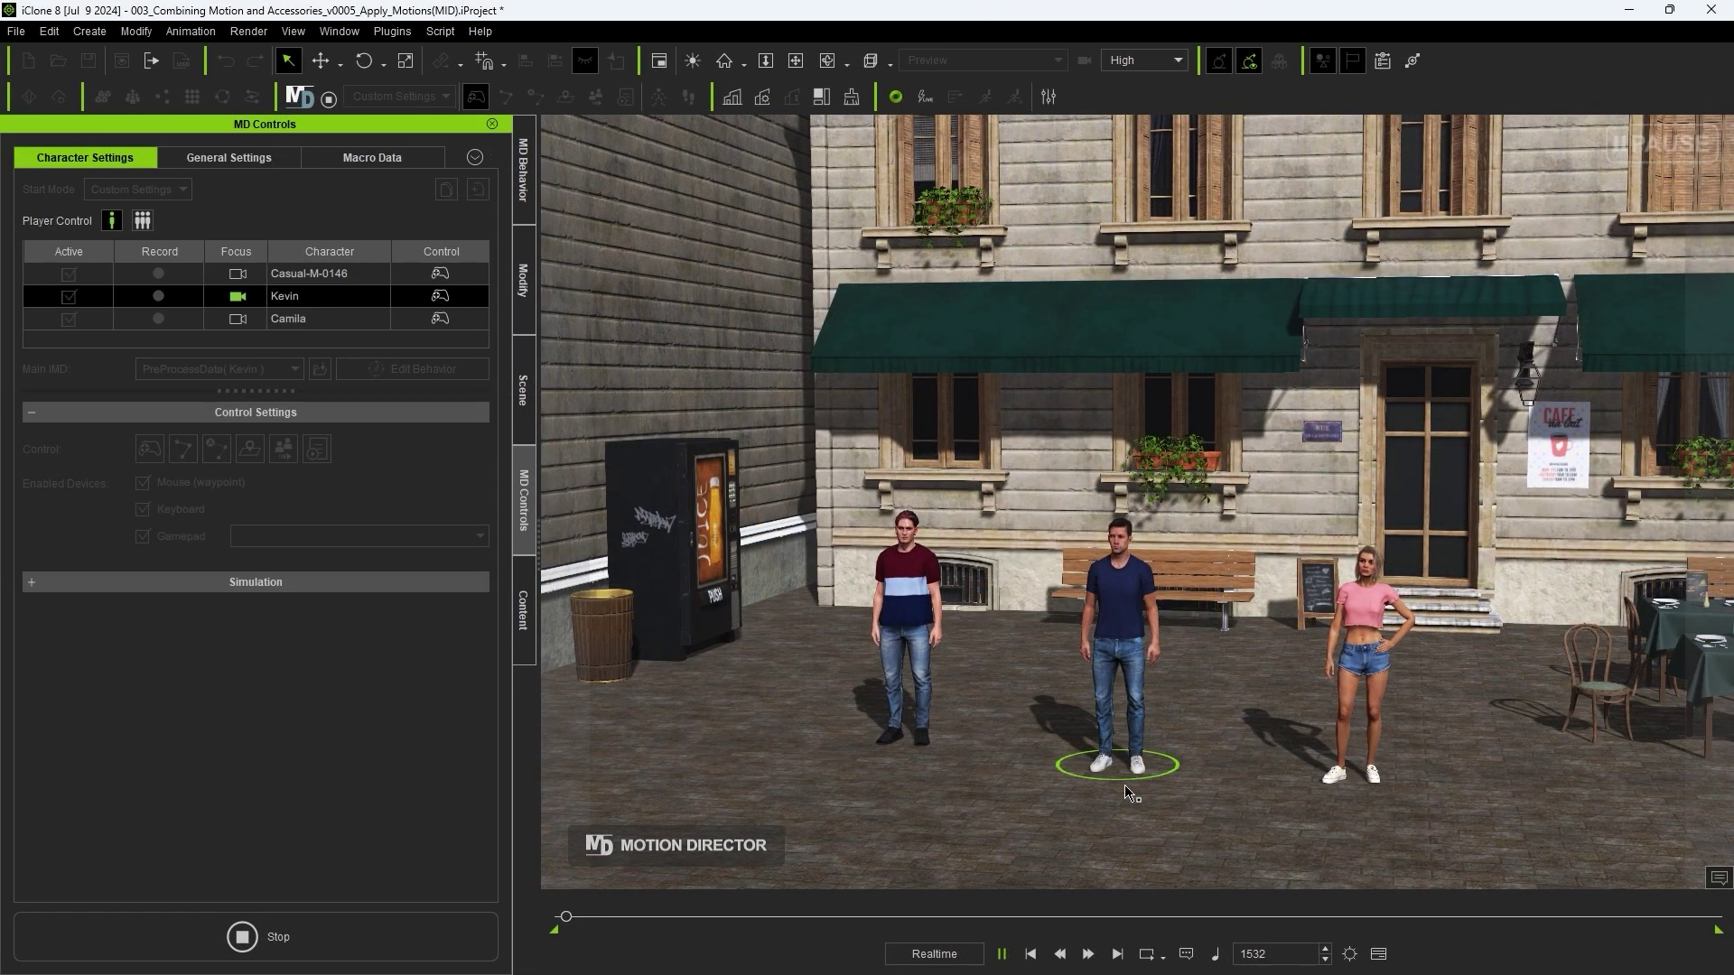
Step: Turn Mark Main Character off and back on in the MD Controls display options
click(335, 36)
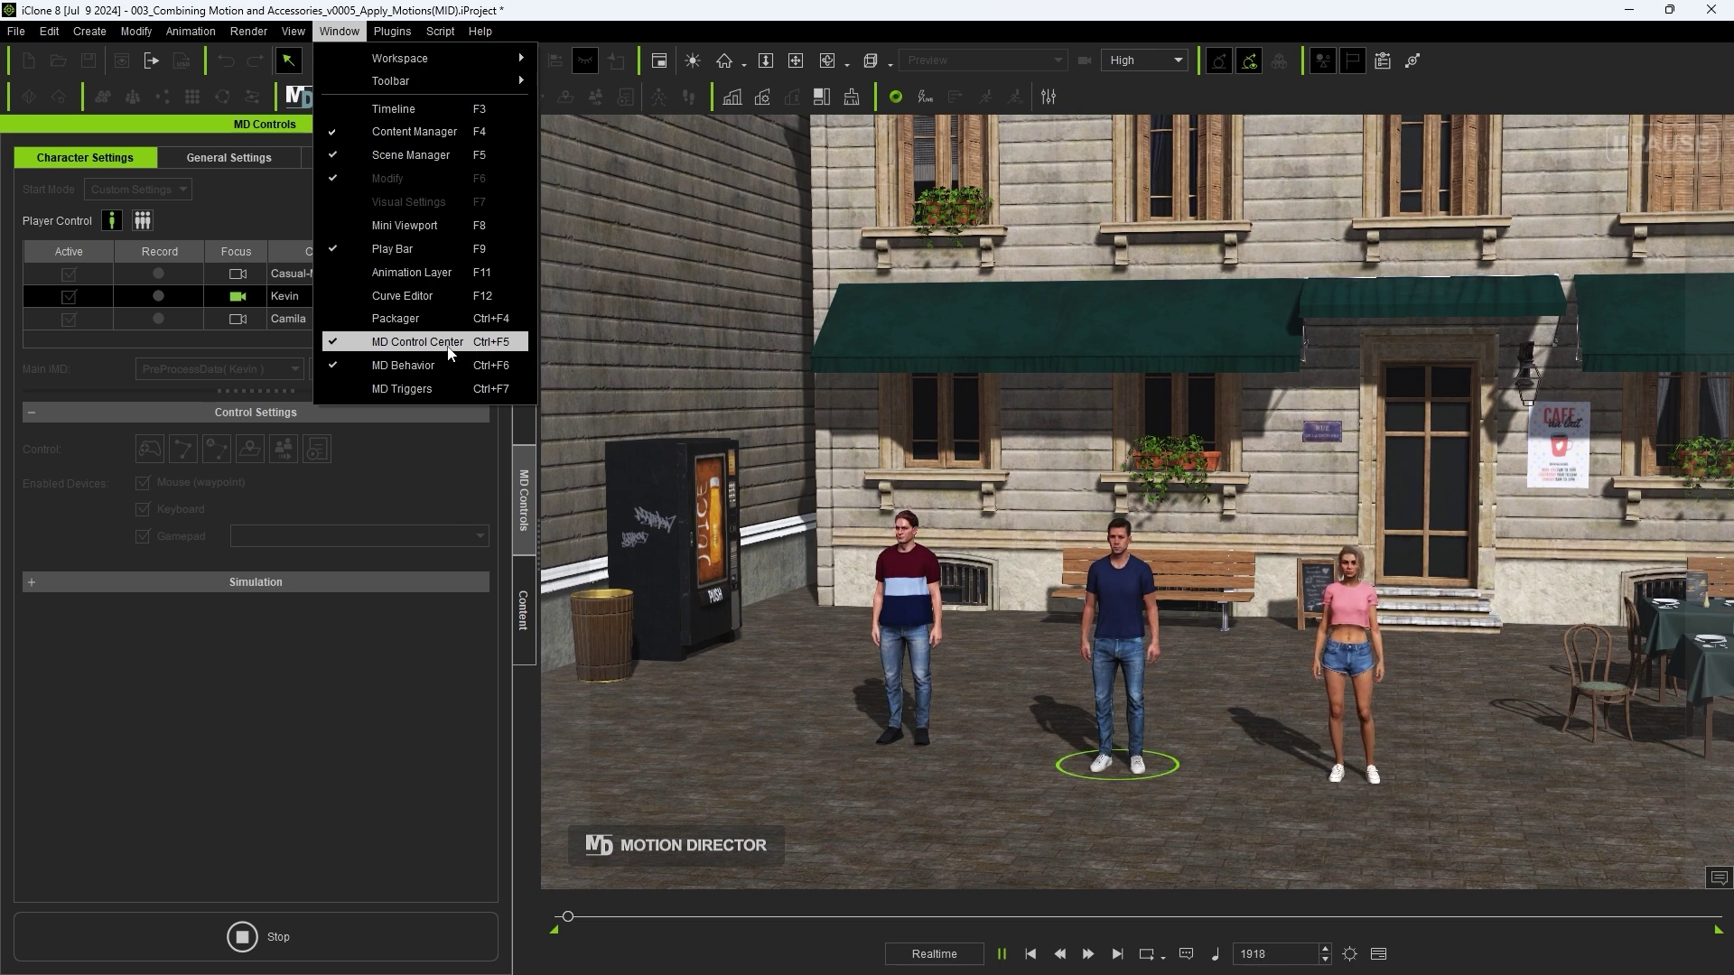
click(524, 462)
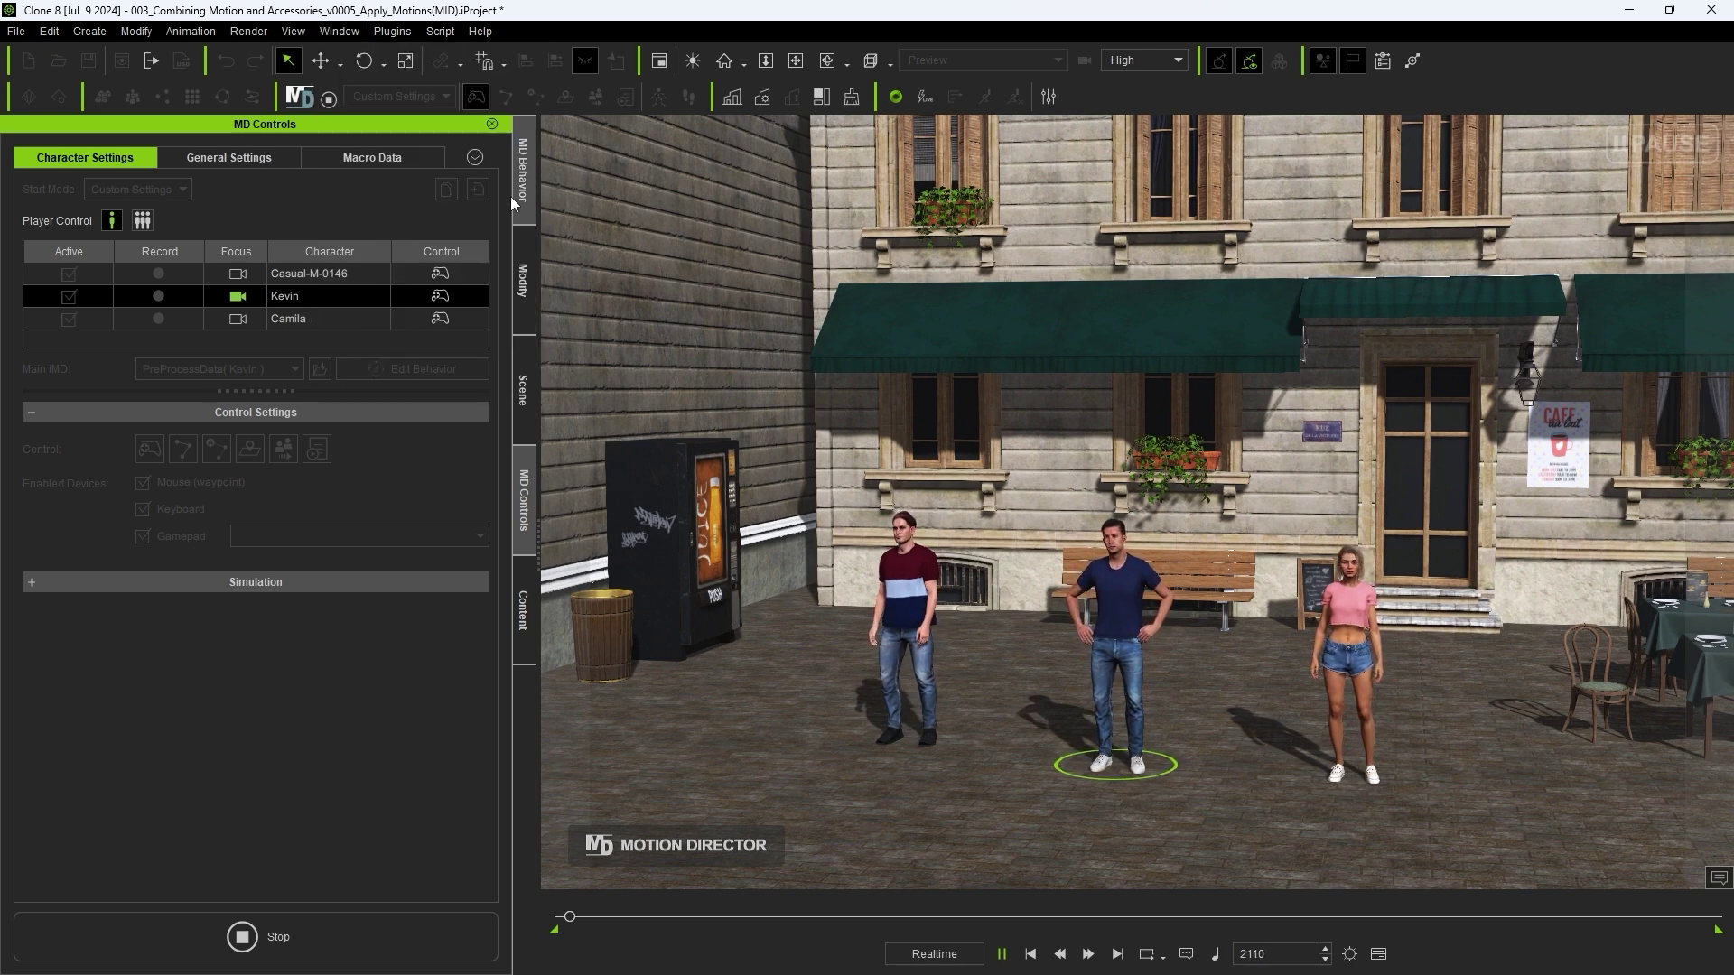
click(477, 158)
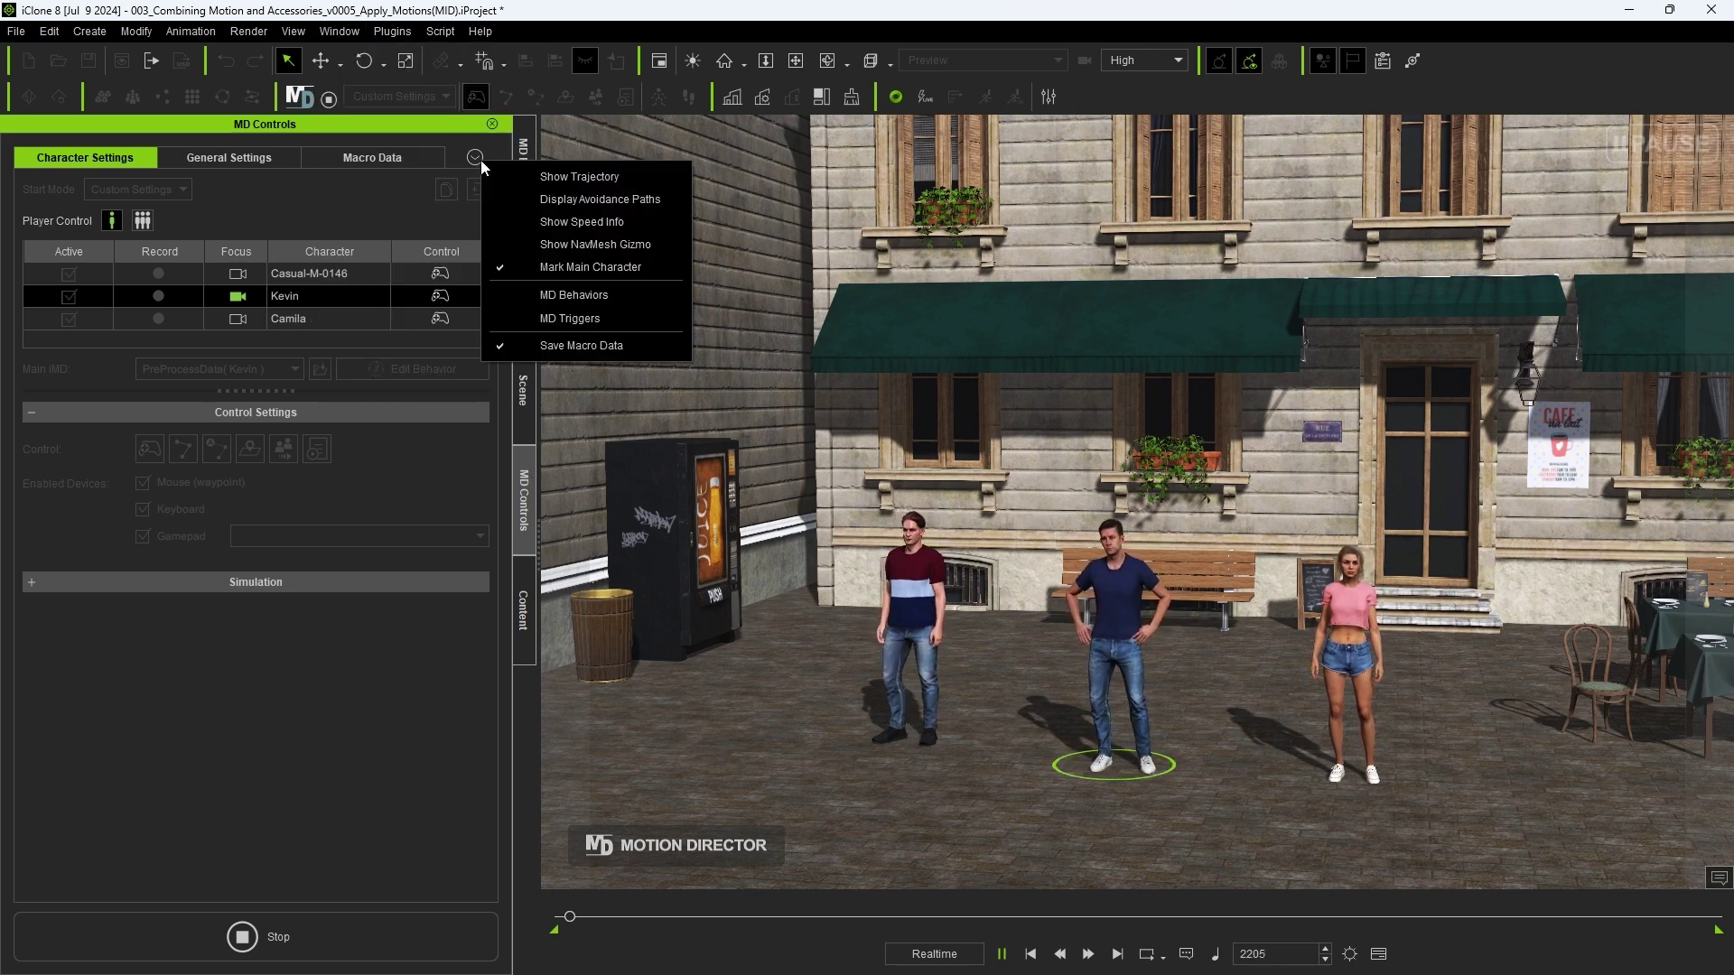
click(528, 274)
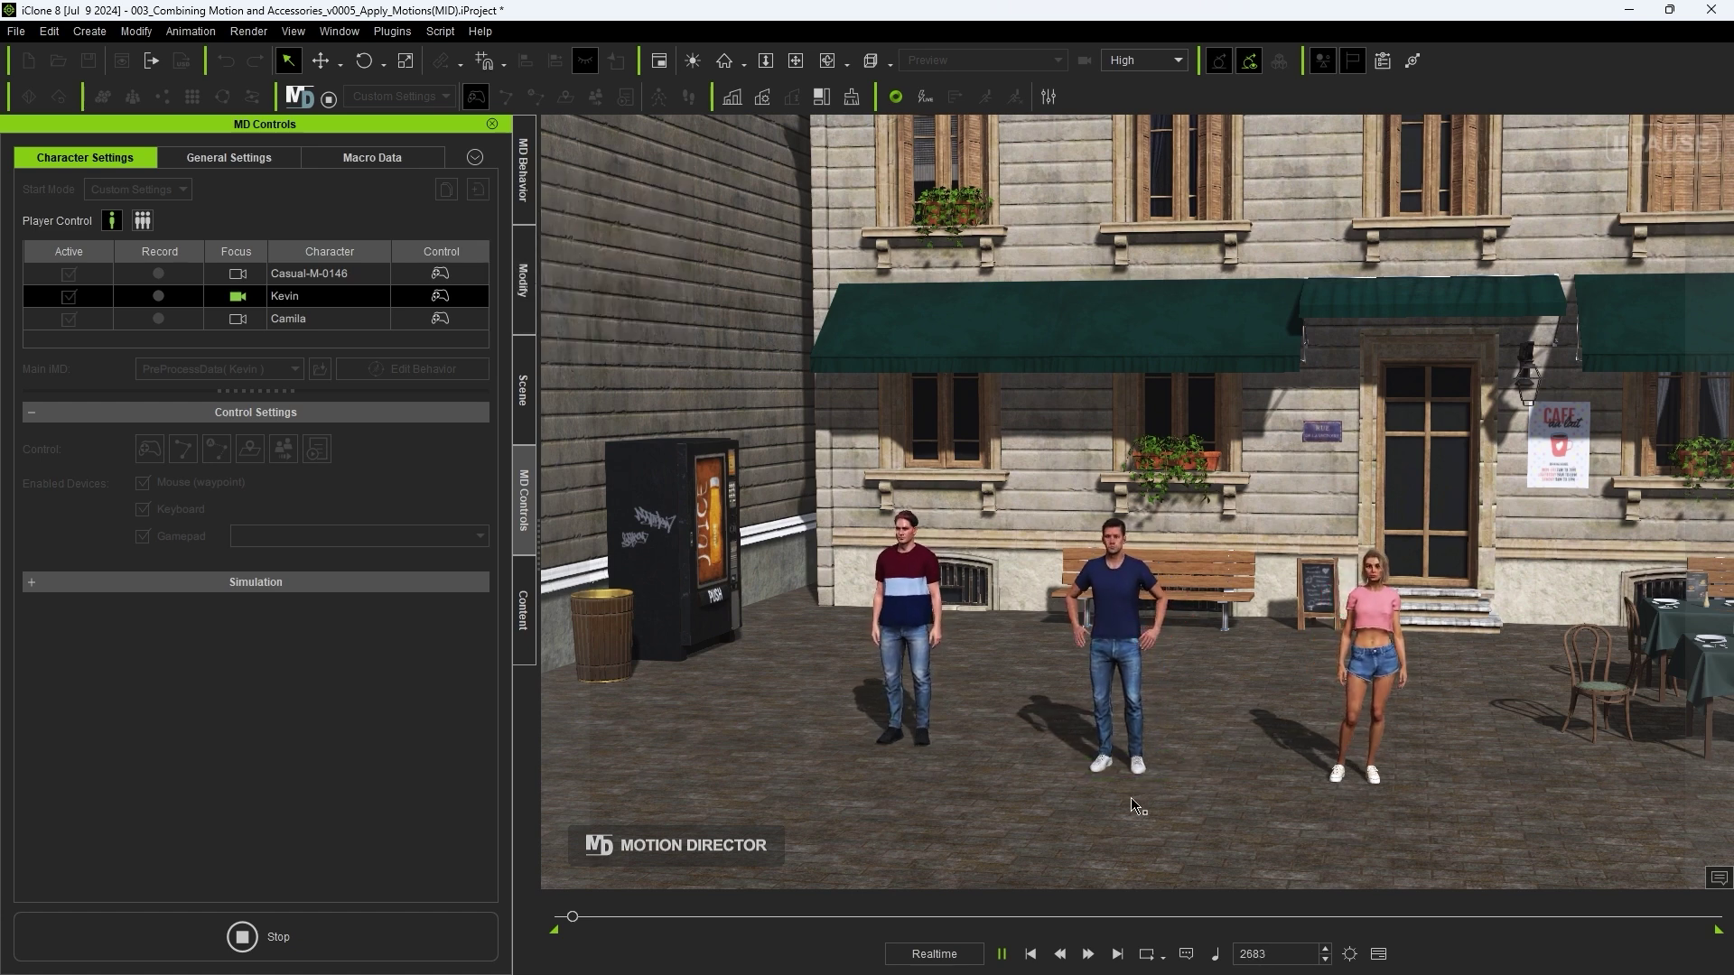
click(477, 160)
click(583, 273)
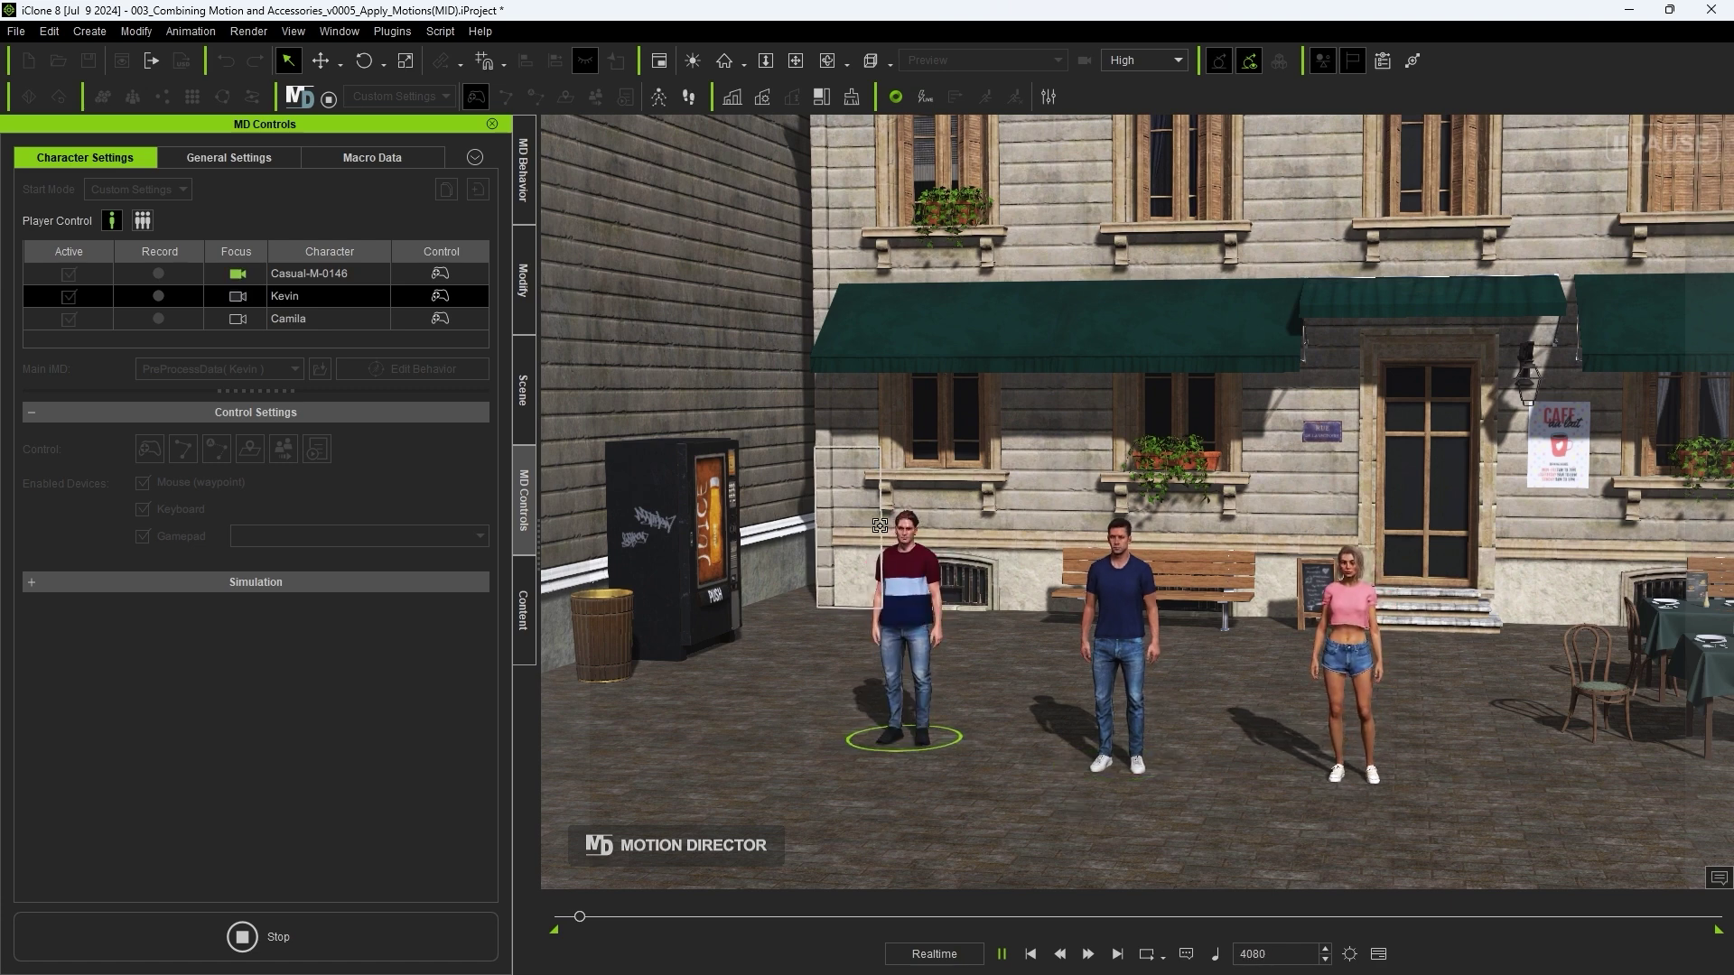
Step: Make Casual-M-0146 the main character by calling up his radial menu in the viewport and dismissing it
right_click(882, 627)
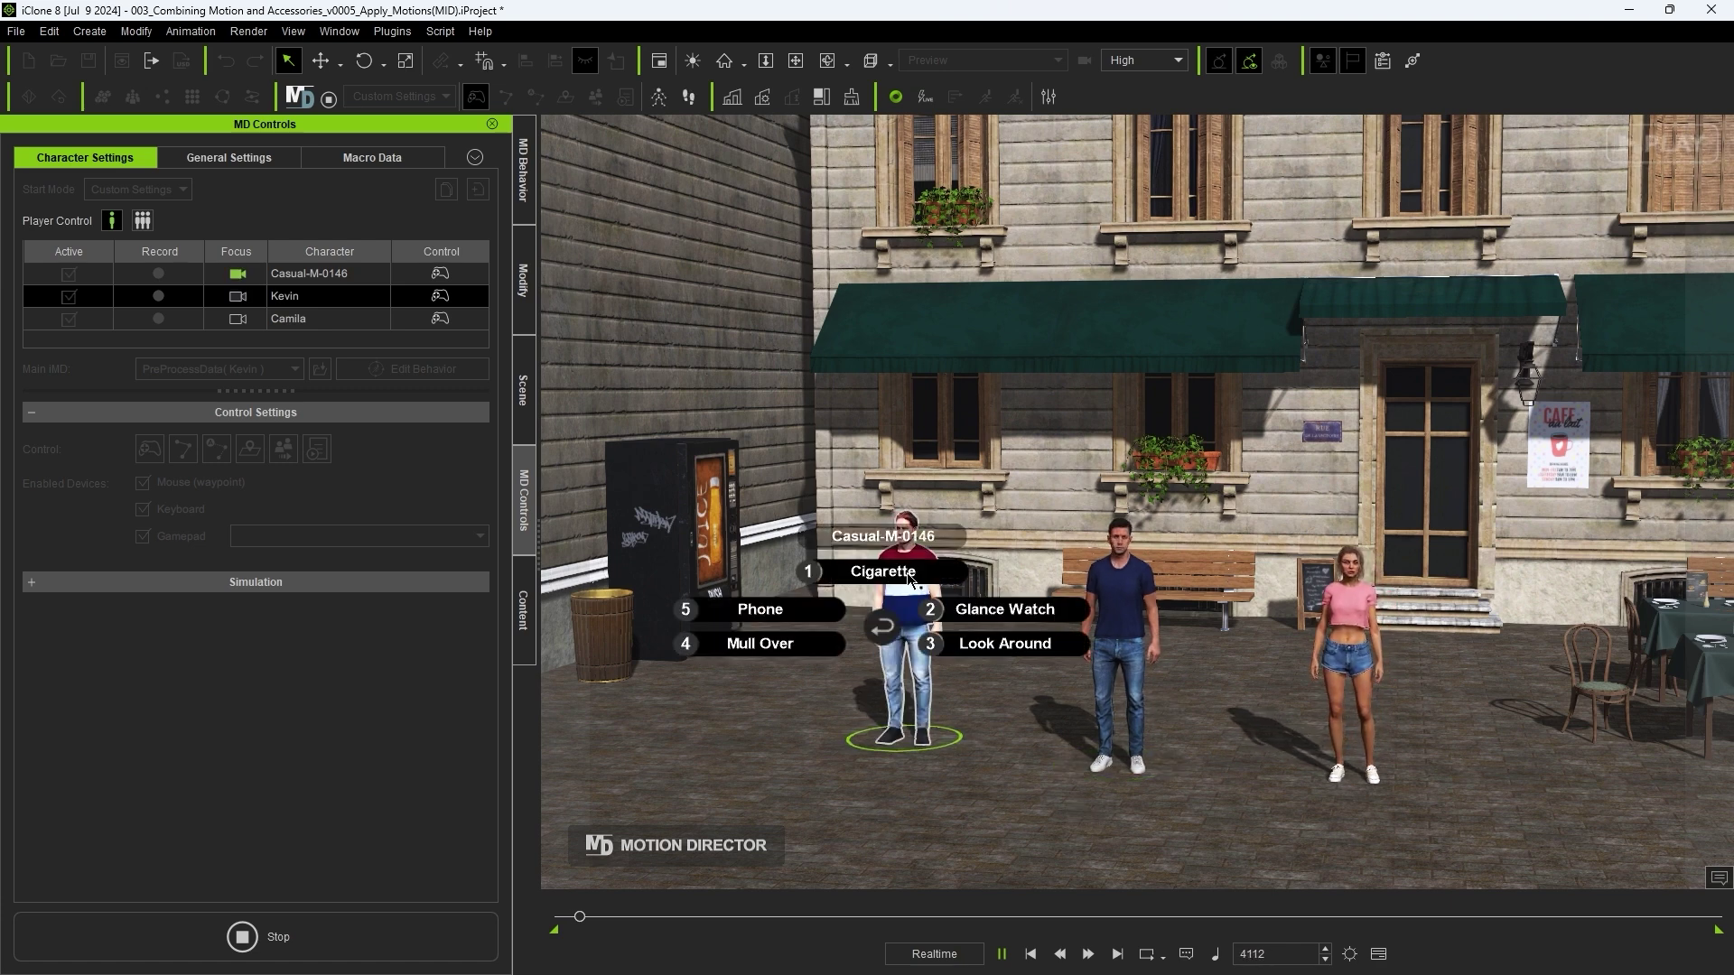
click(887, 632)
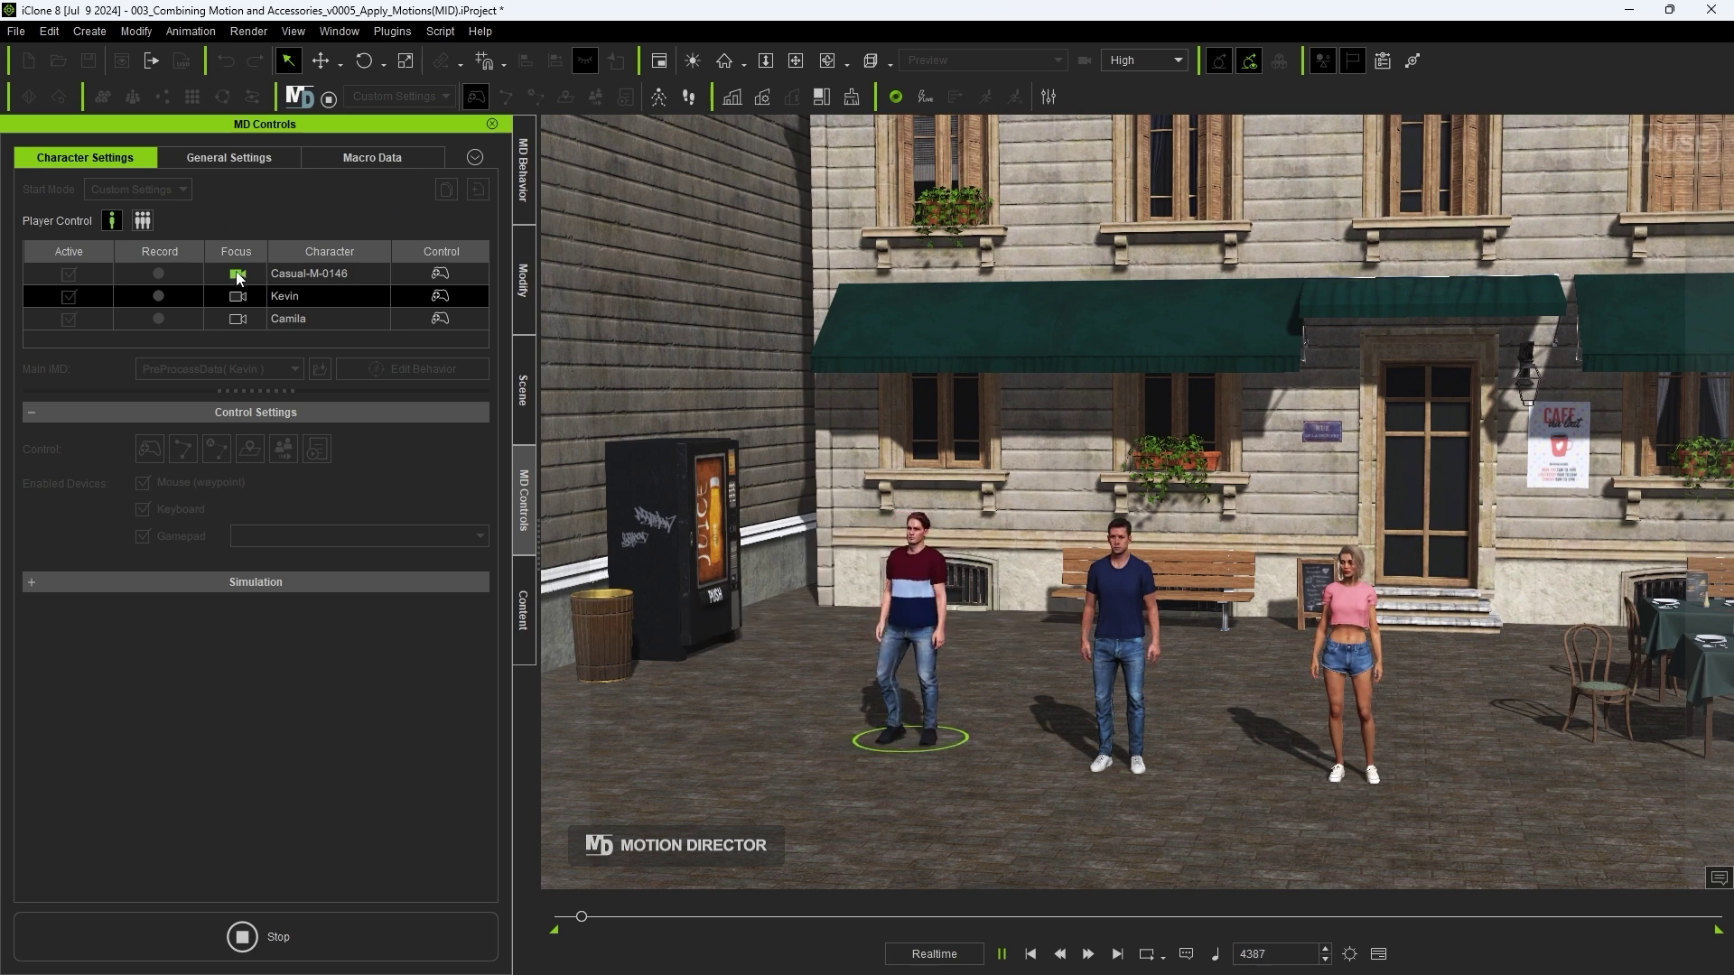
Step: In the running simulation, have the woman in pink observe the café poster and the man in navy sit down on the bench
click(238, 320)
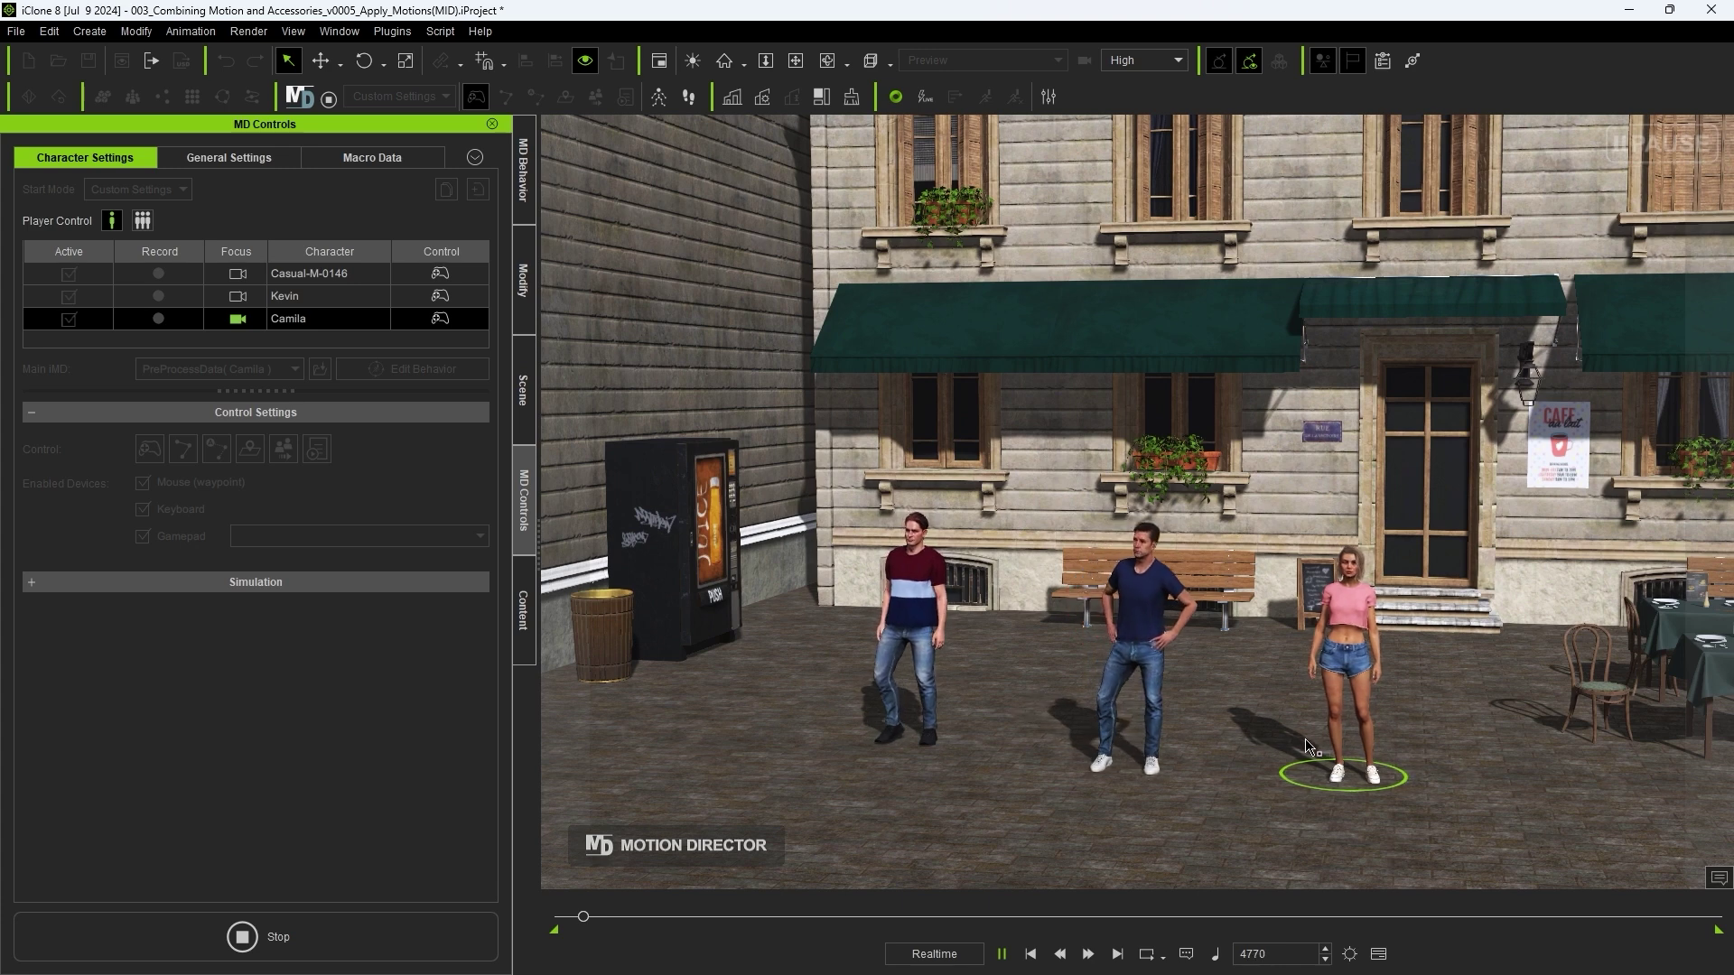
click(1564, 456)
click(1112, 629)
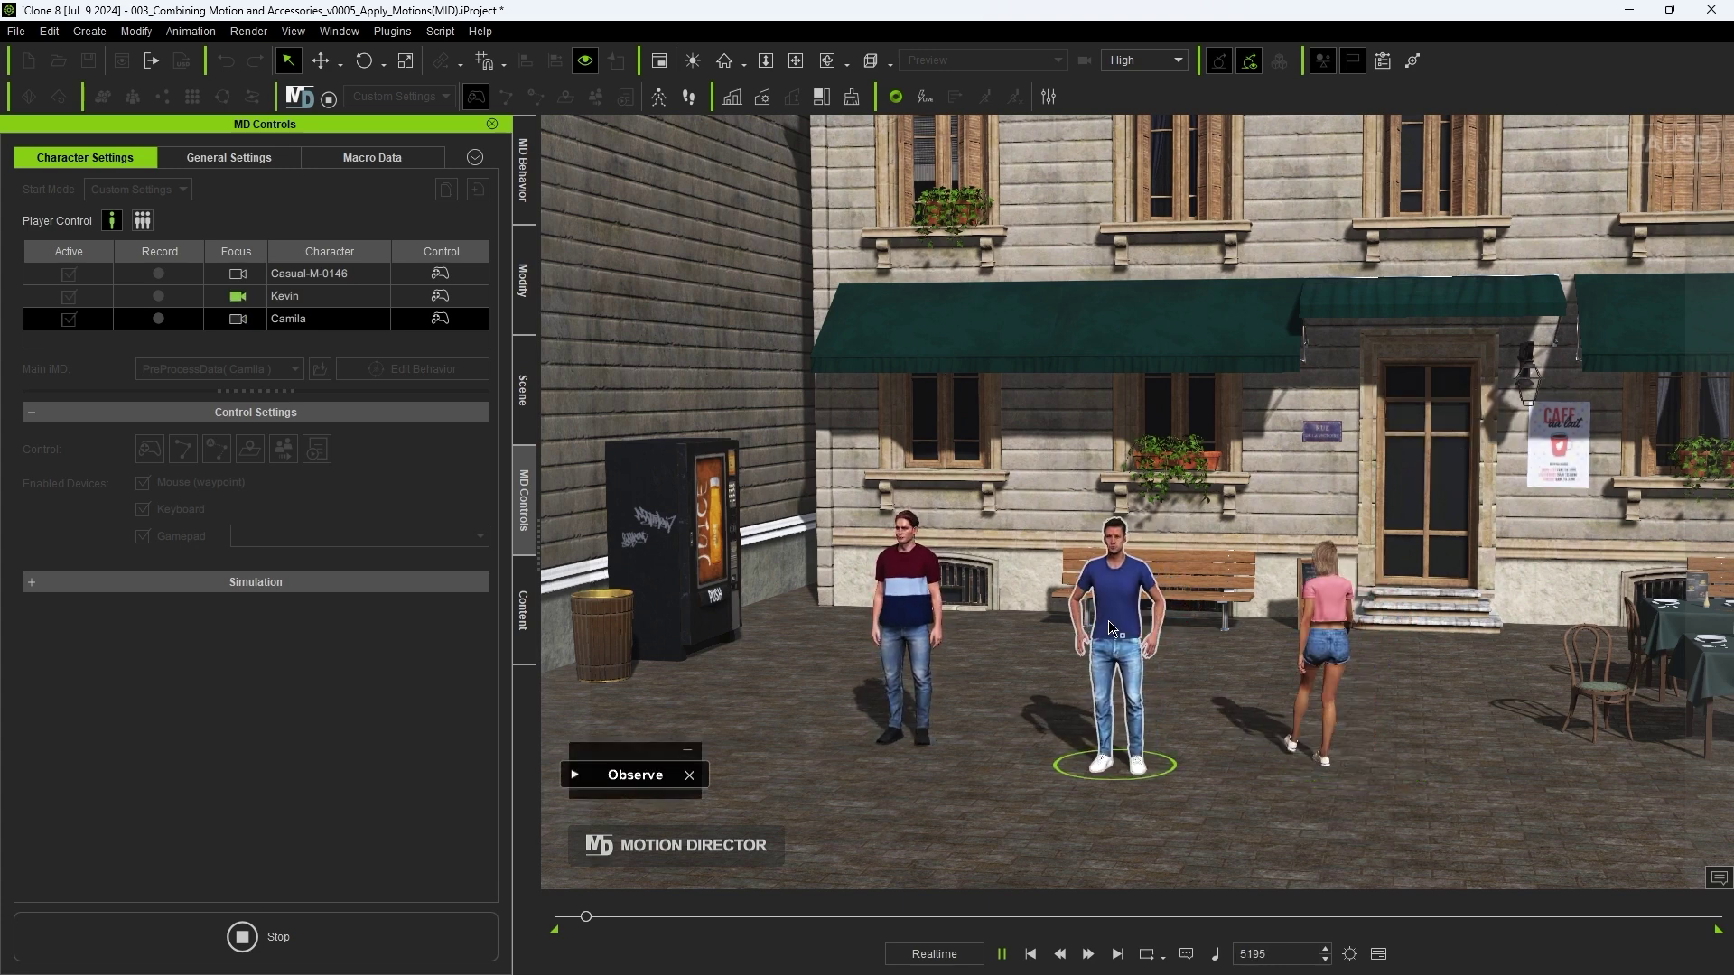
click(1172, 570)
click(1169, 556)
Step: Make Casual-M-0146 the main character and call up the vending machine's interactions for him
click(912, 613)
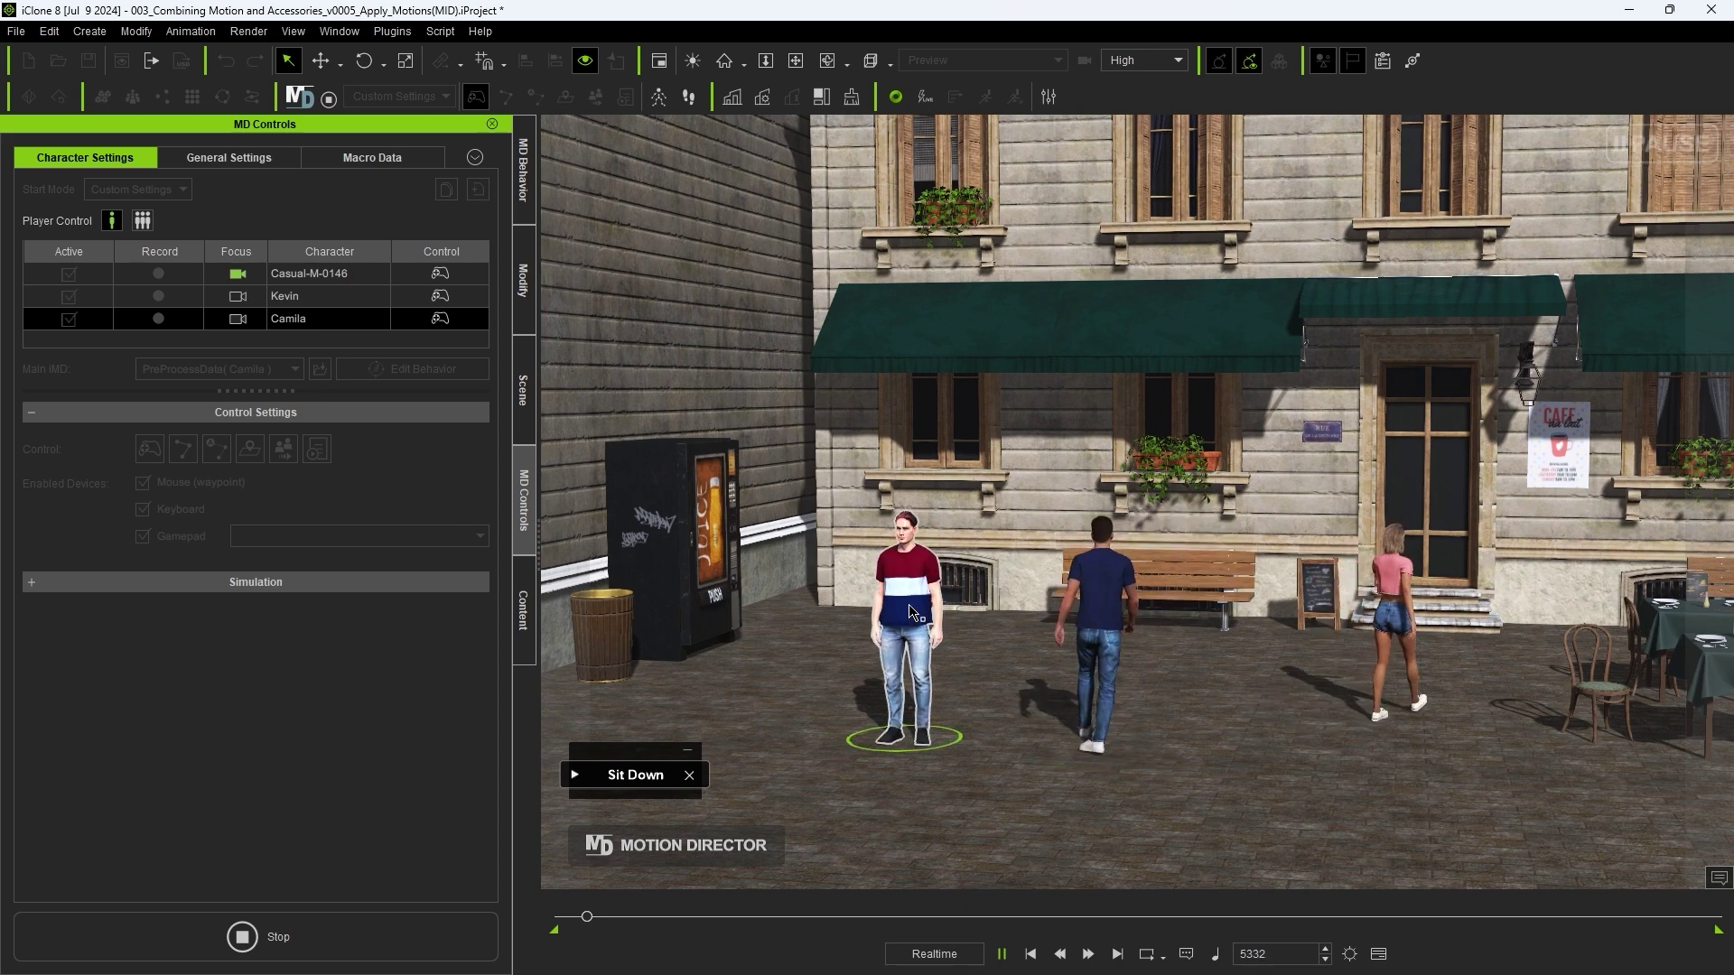
click(890, 607)
click(817, 641)
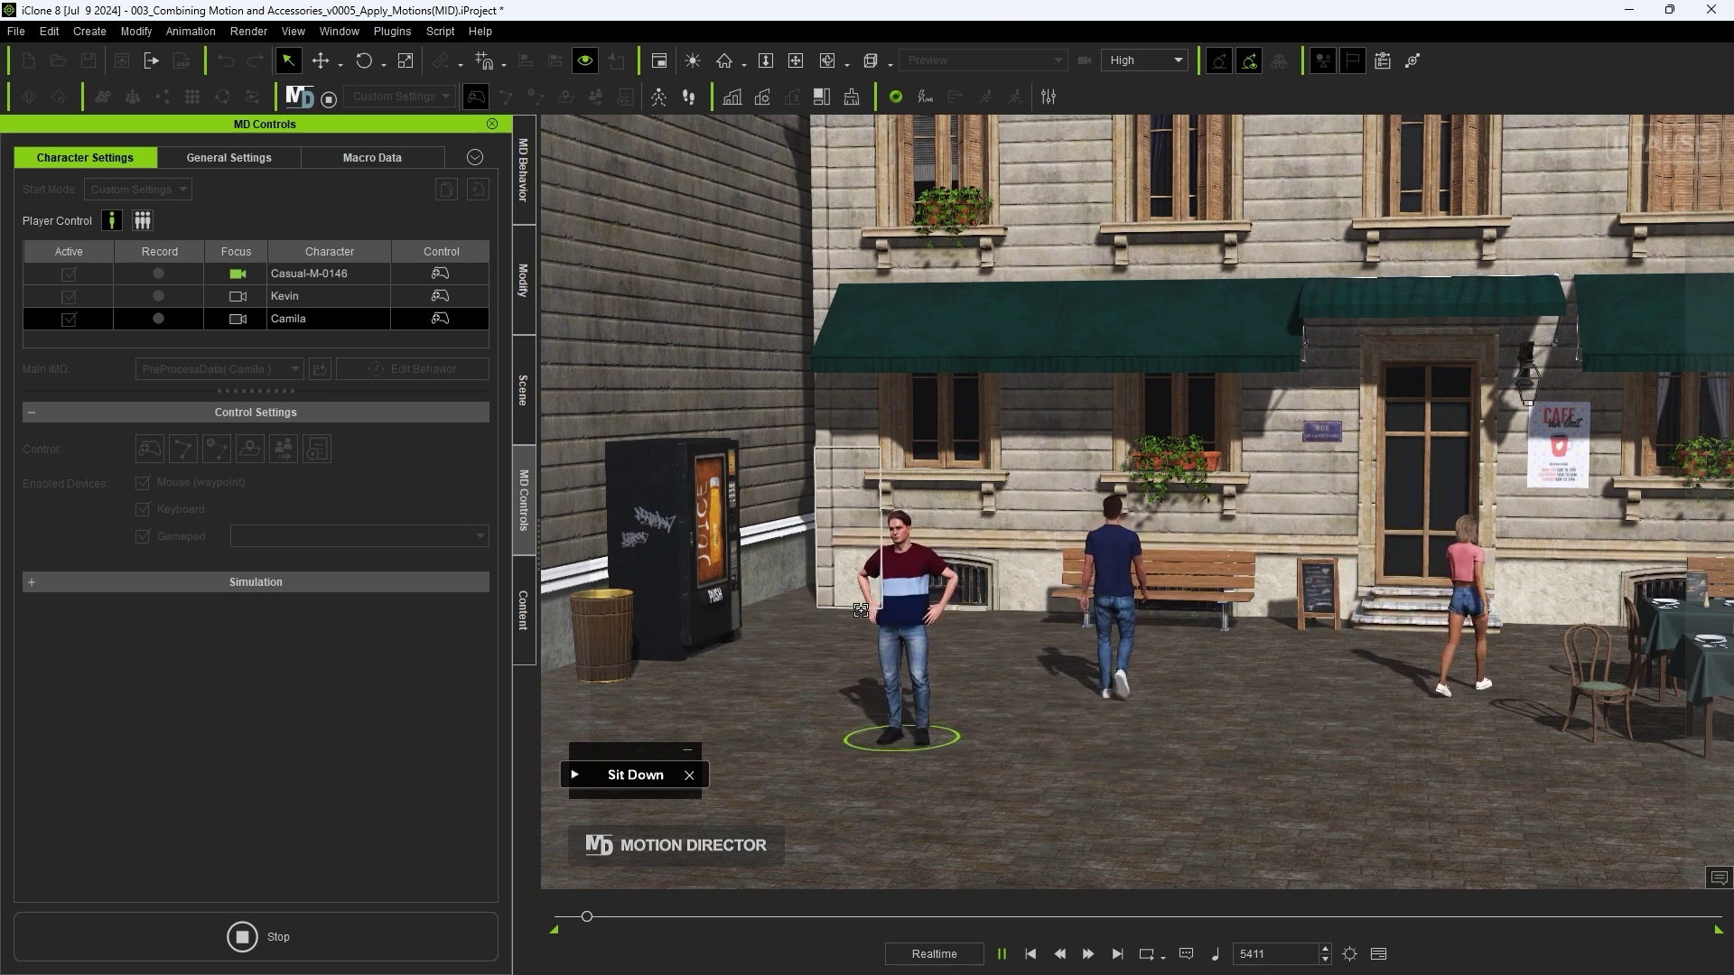
click(693, 513)
click(830, 499)
click(831, 506)
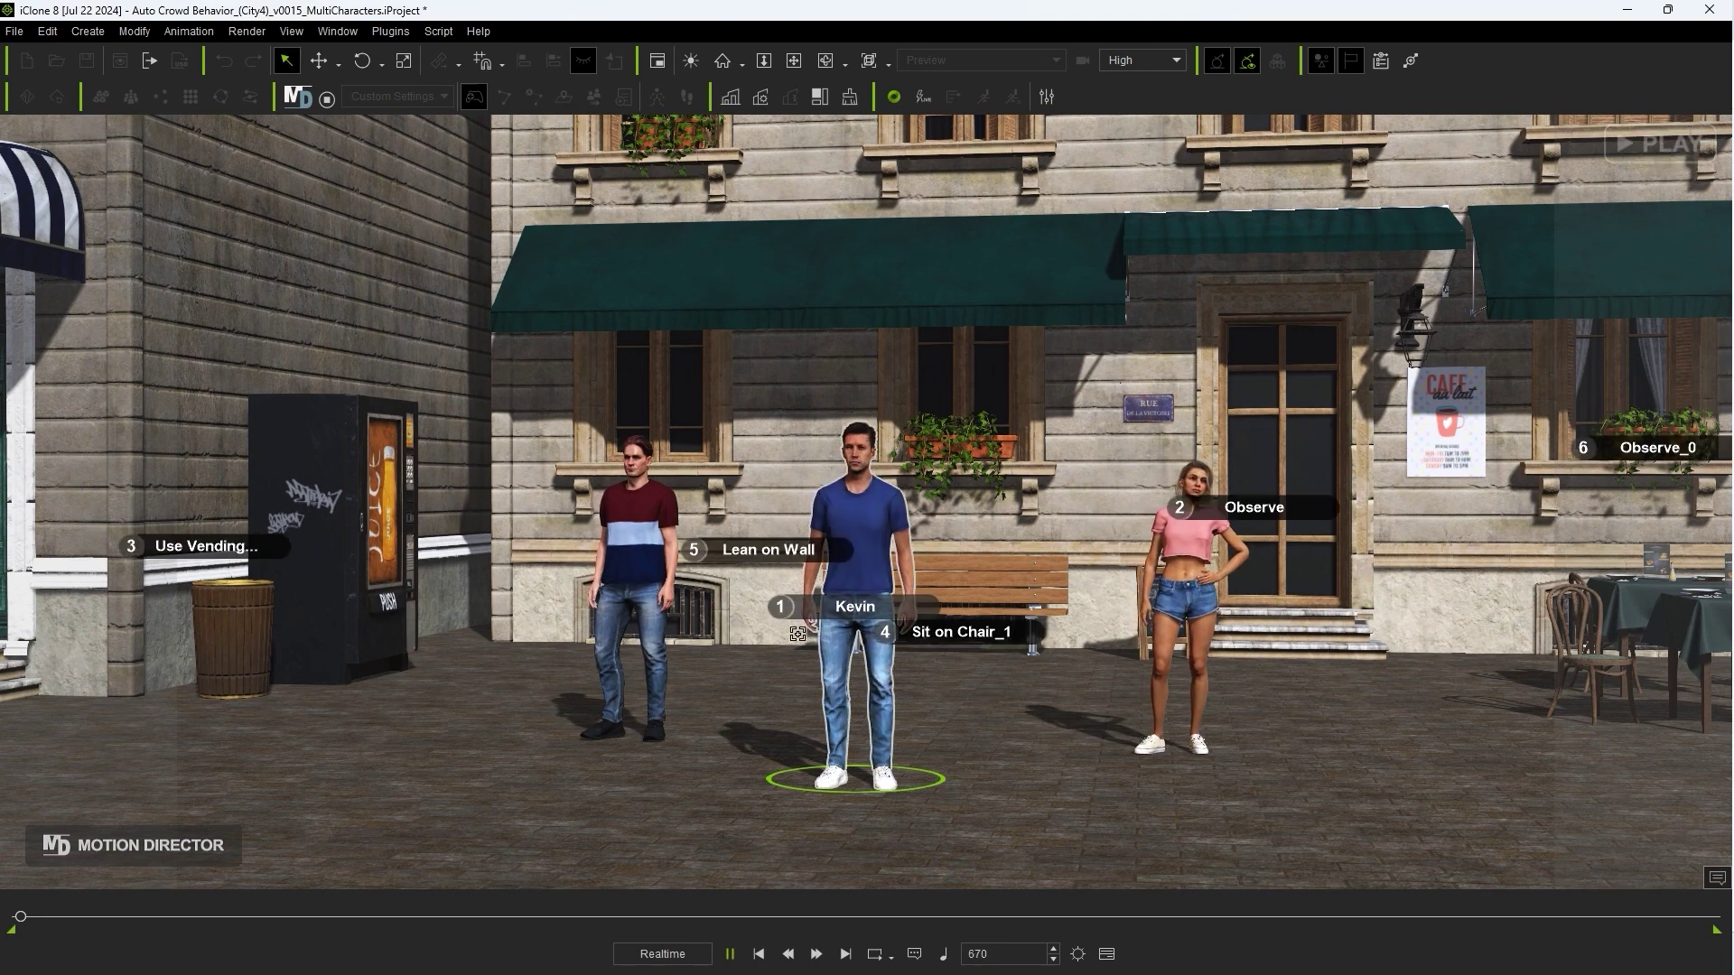
Step: With the simulation paused, queue Buy at the vending machine and Lean Against at the wall for the man in the navy shirt
ctrl+click(292, 545)
ctrl+click(339, 493)
ctrl+click(323, 493)
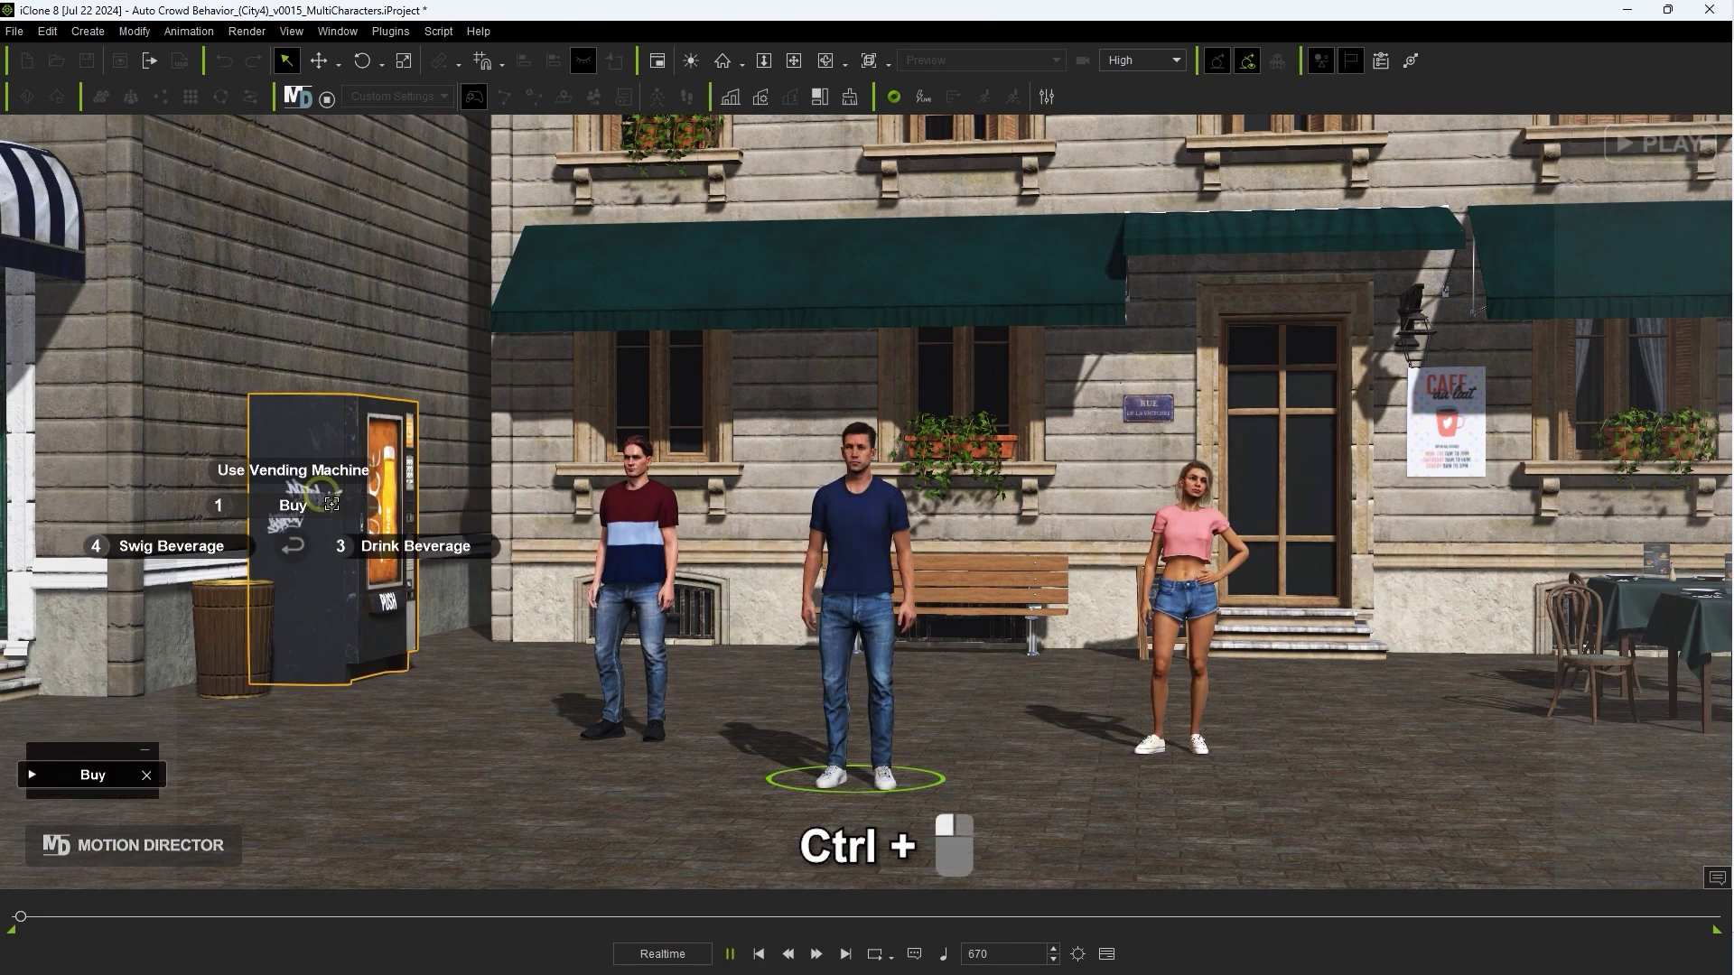
ctrl+click(288, 539)
ctrl+click(296, 546)
ctrl+click(767, 547)
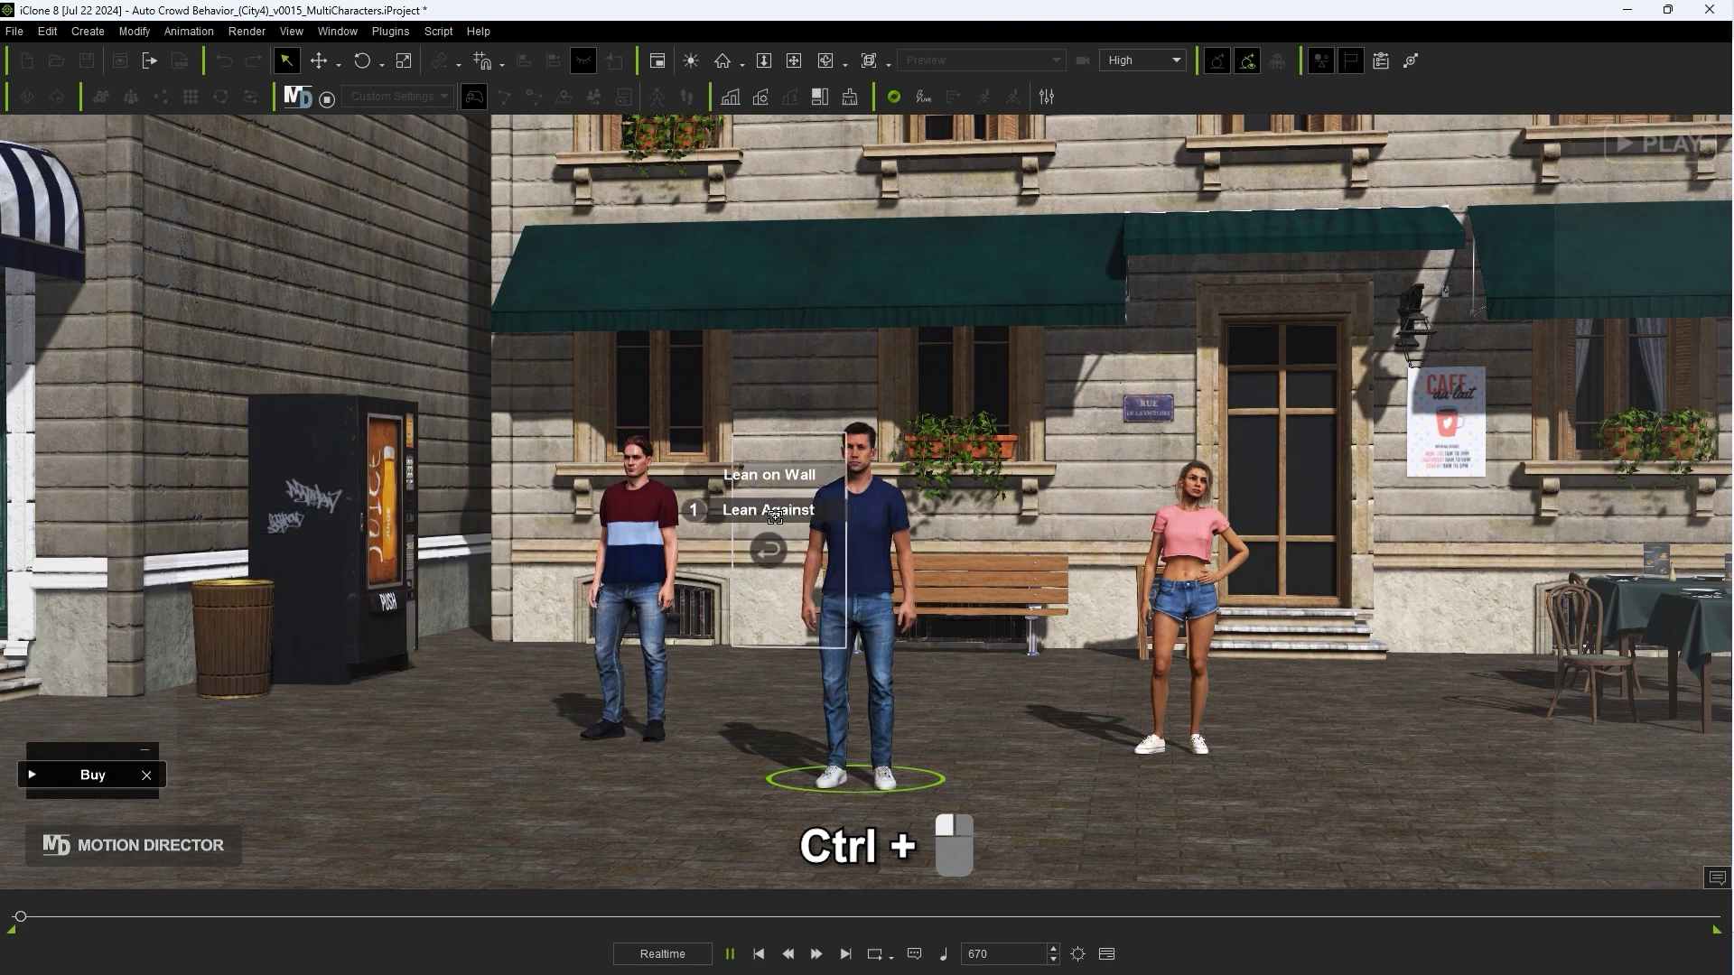
ctrl+click(771, 513)
ctrl+click(768, 546)
Step: Make Casual-M-0146 the main character and queue Observe at the menu board and Sit Down on the bench for him
ctrl+click(636, 551)
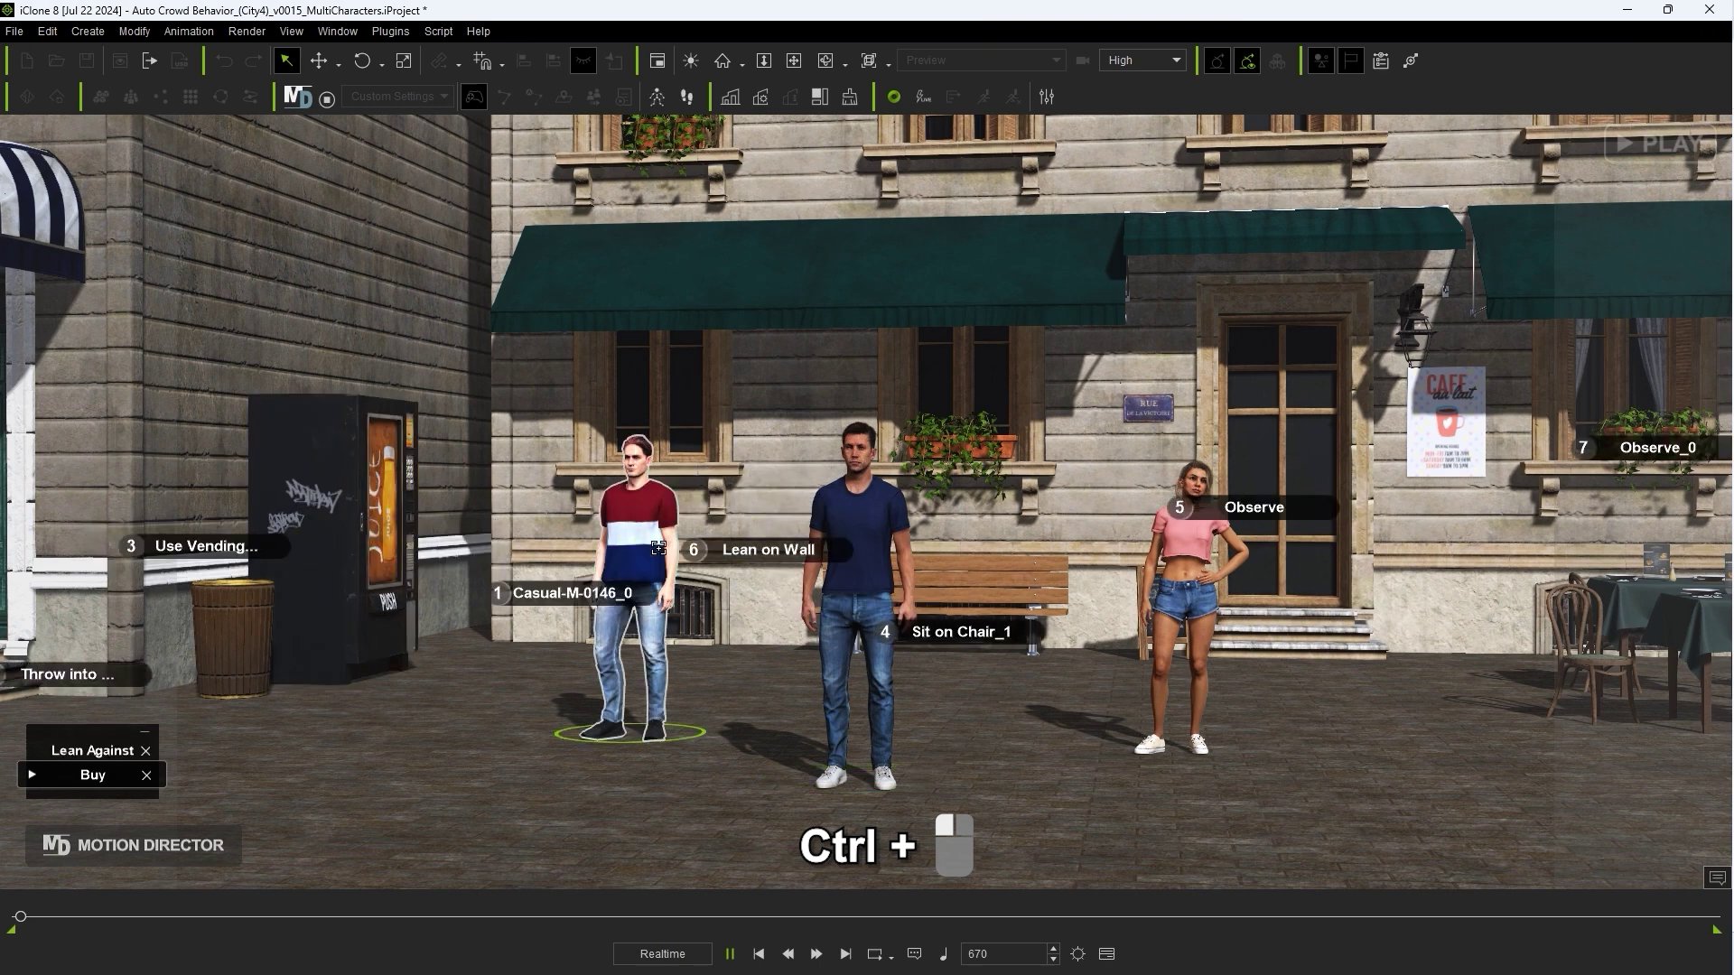
ctrl+click(1147, 630)
click(1255, 467)
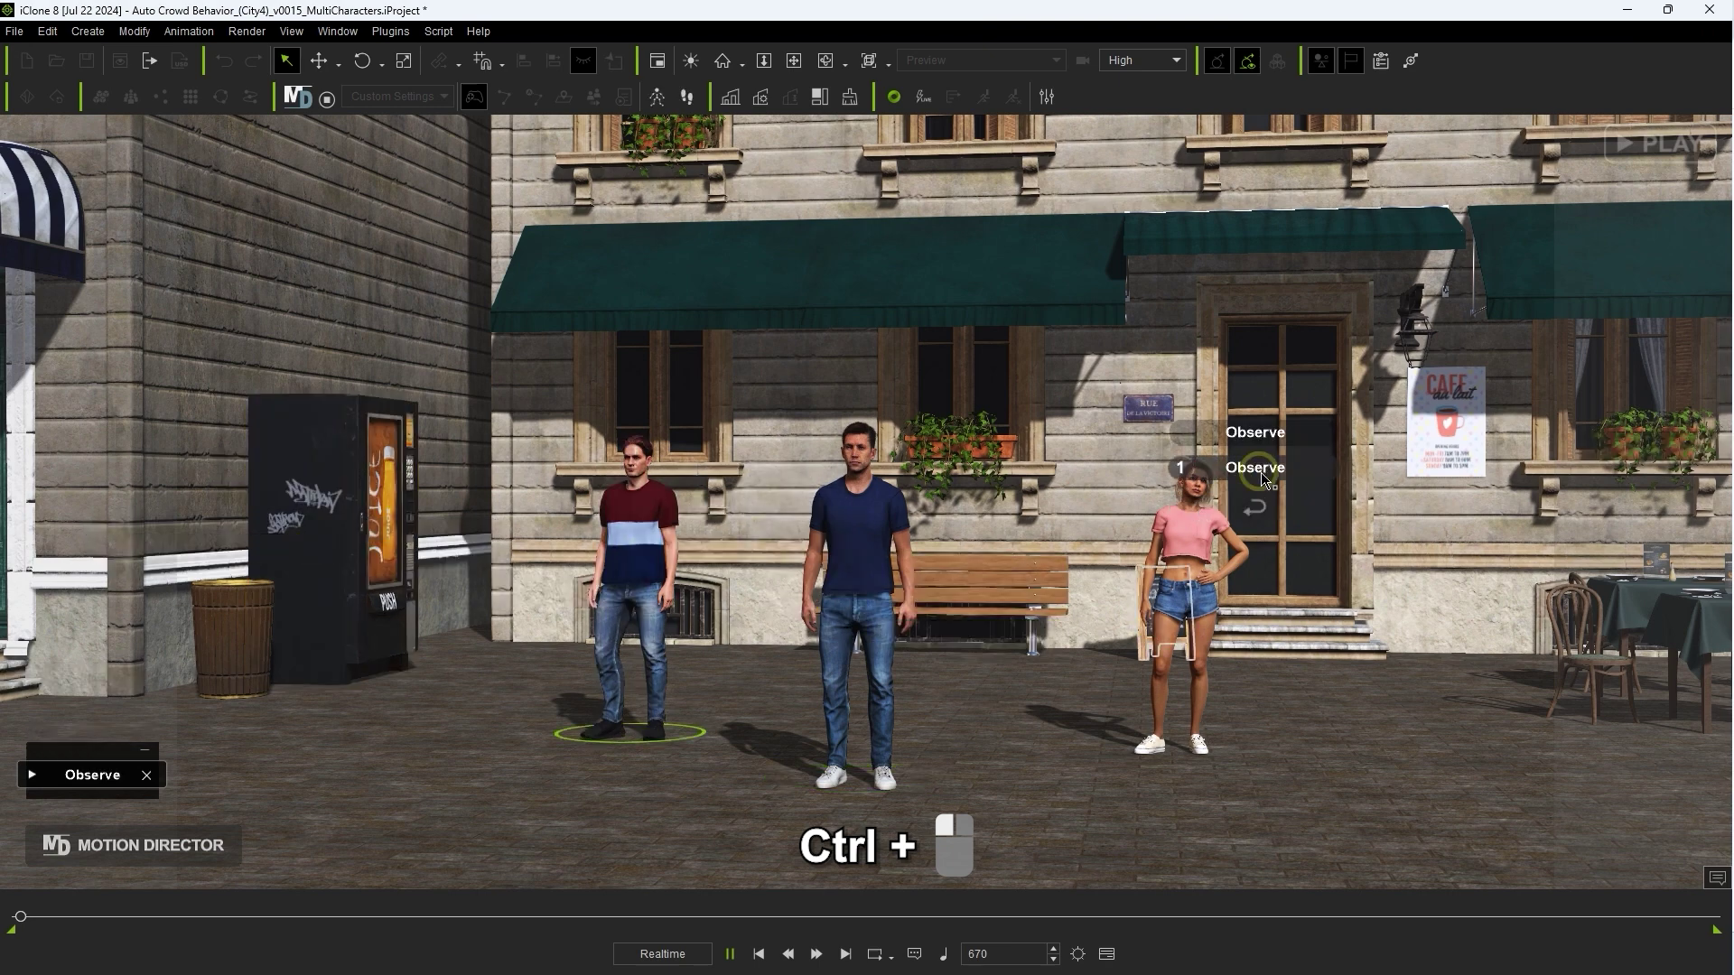
ctrl+click(1003, 588)
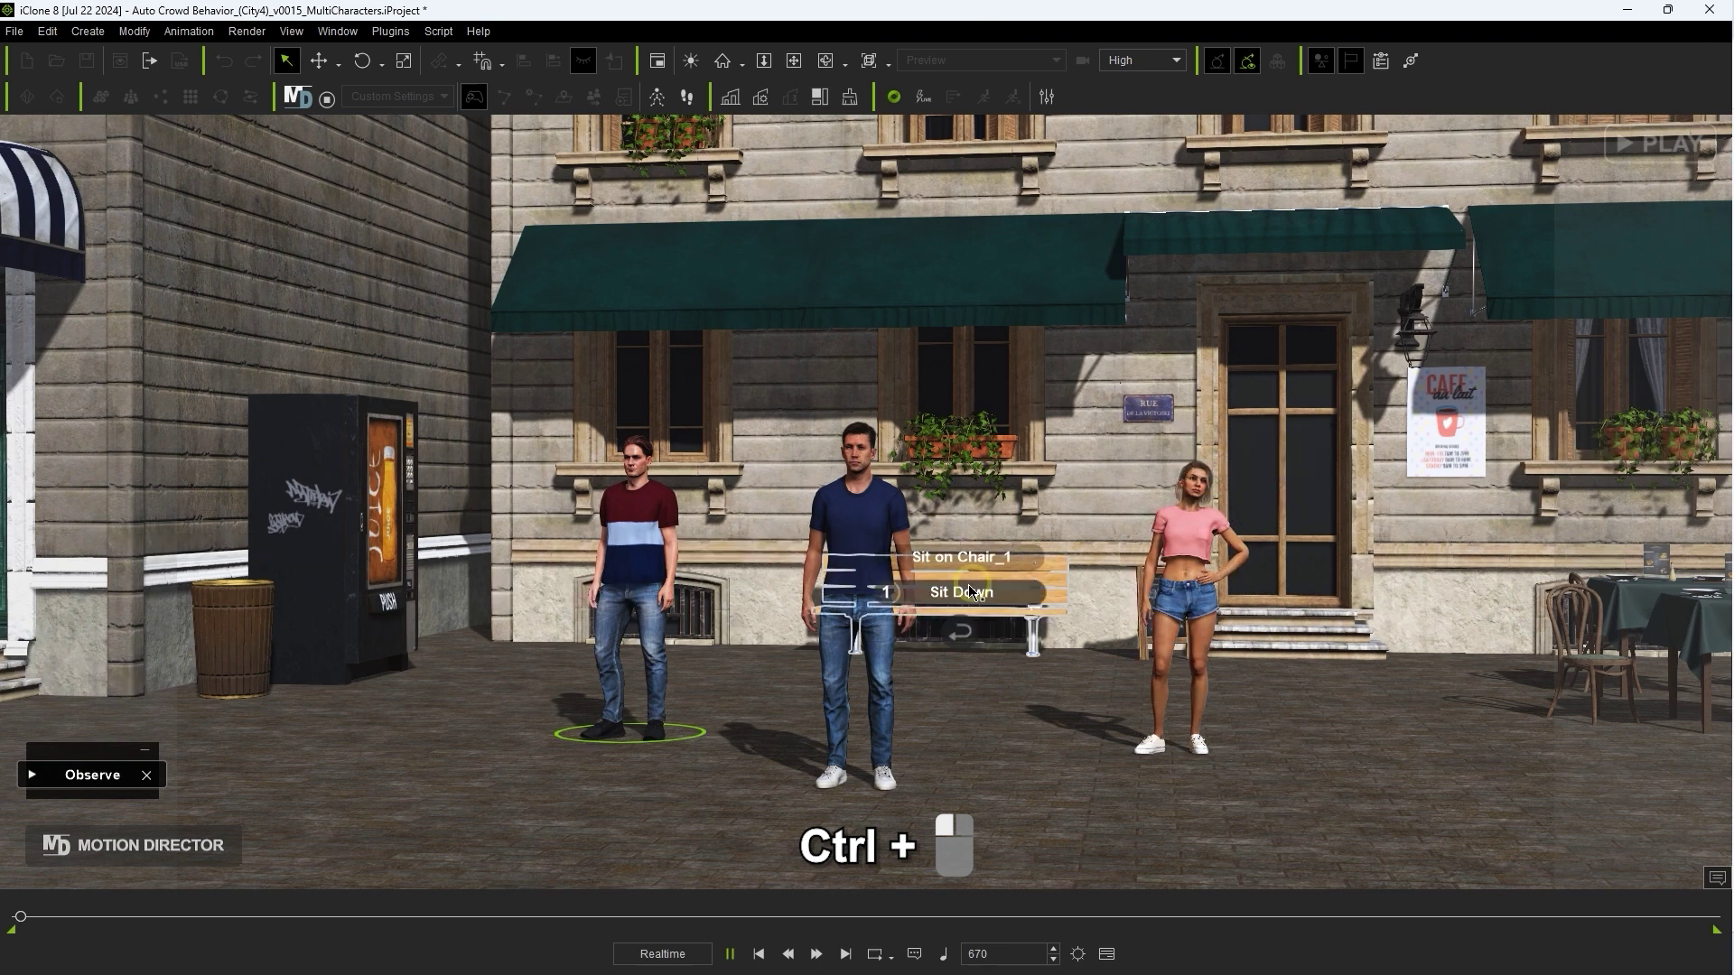
Step: Make the woman in pink the main character and queue Observe at the café poster and Buy at the vending machine for her
click(1185, 547)
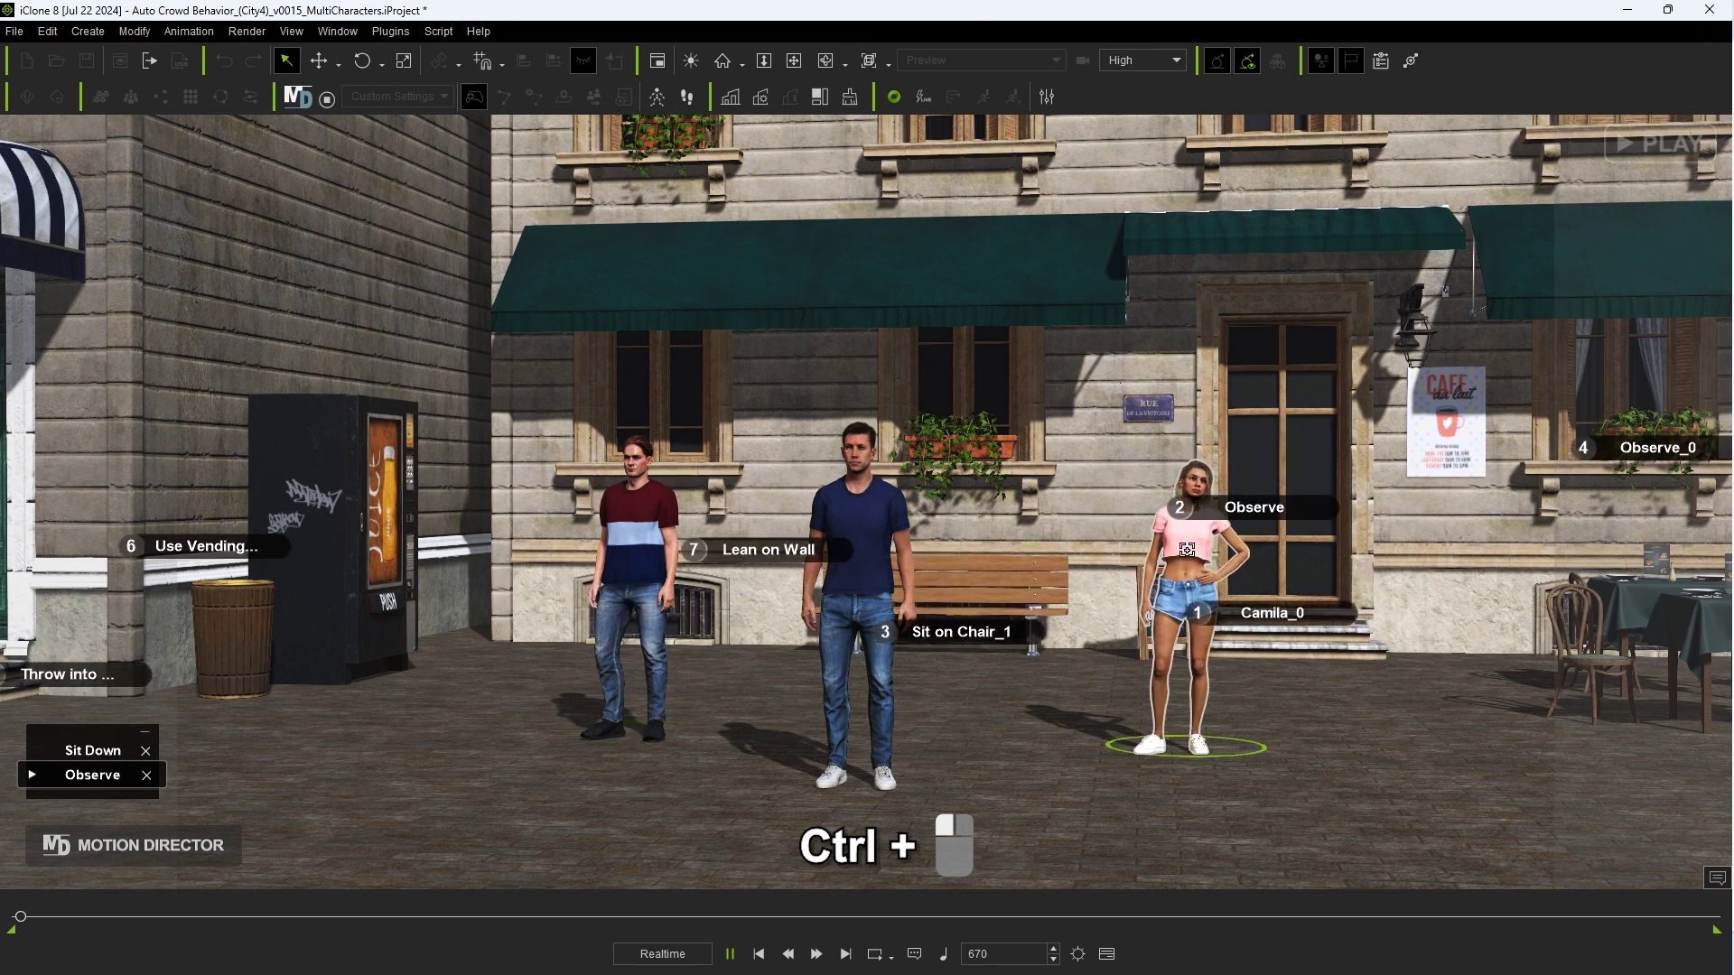
ctrl+click(1434, 453)
click(1443, 406)
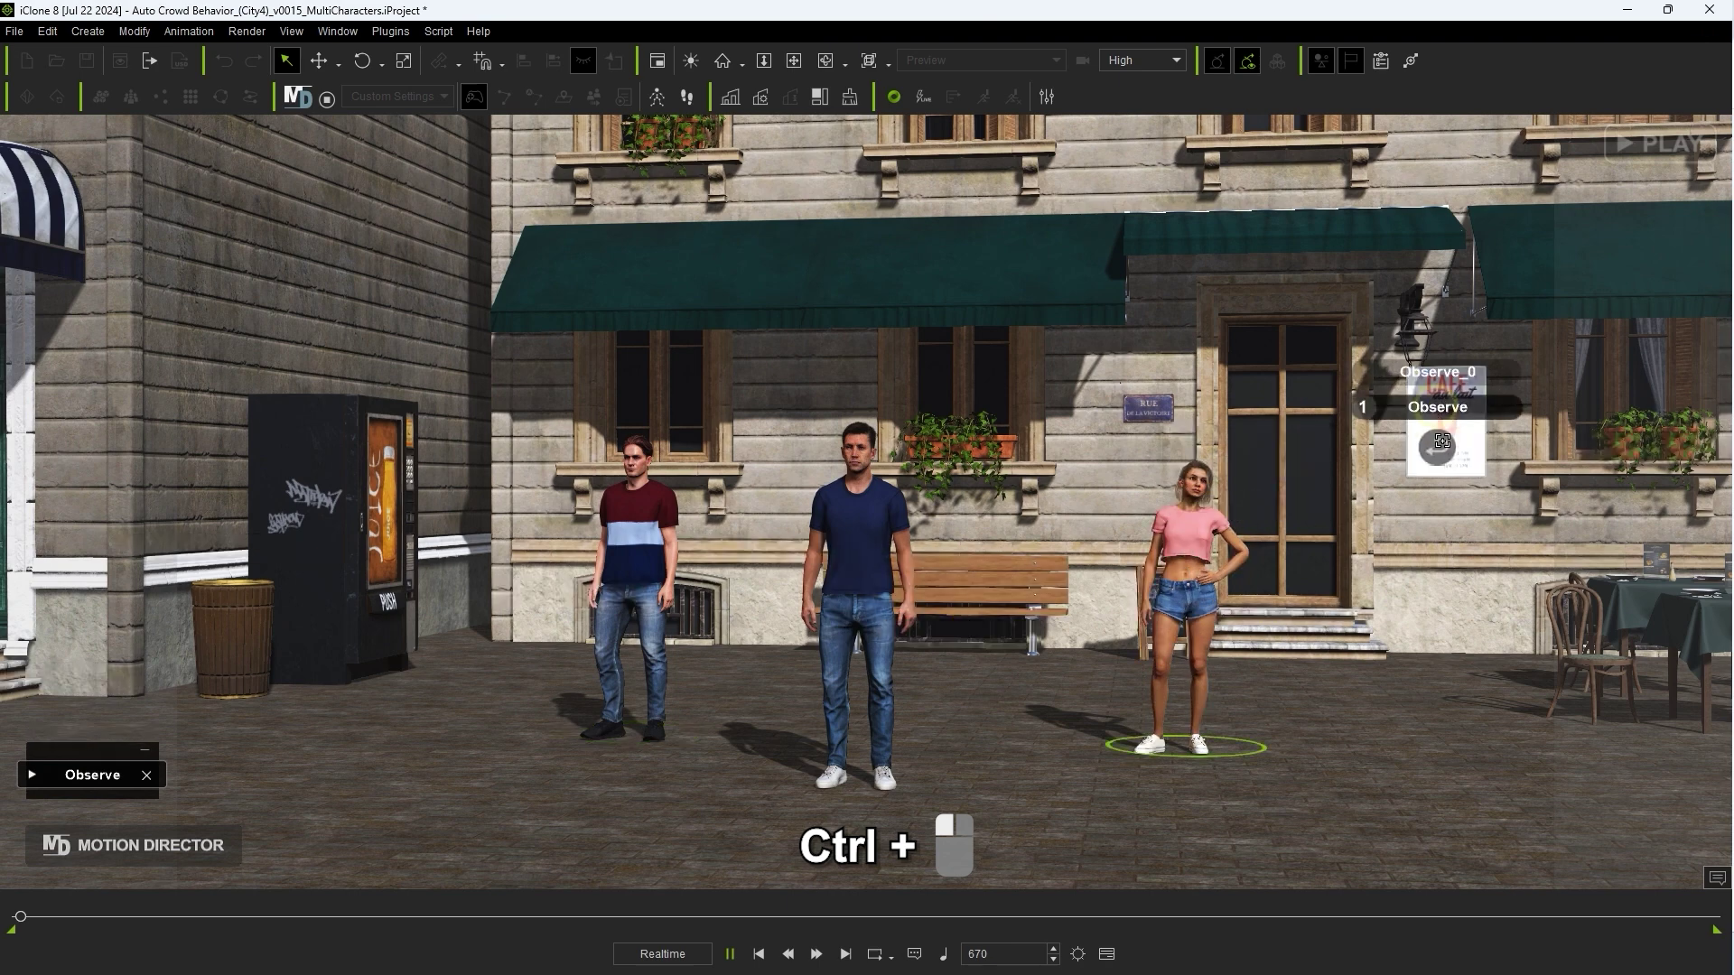
ctrl+click(294, 544)
click(422, 530)
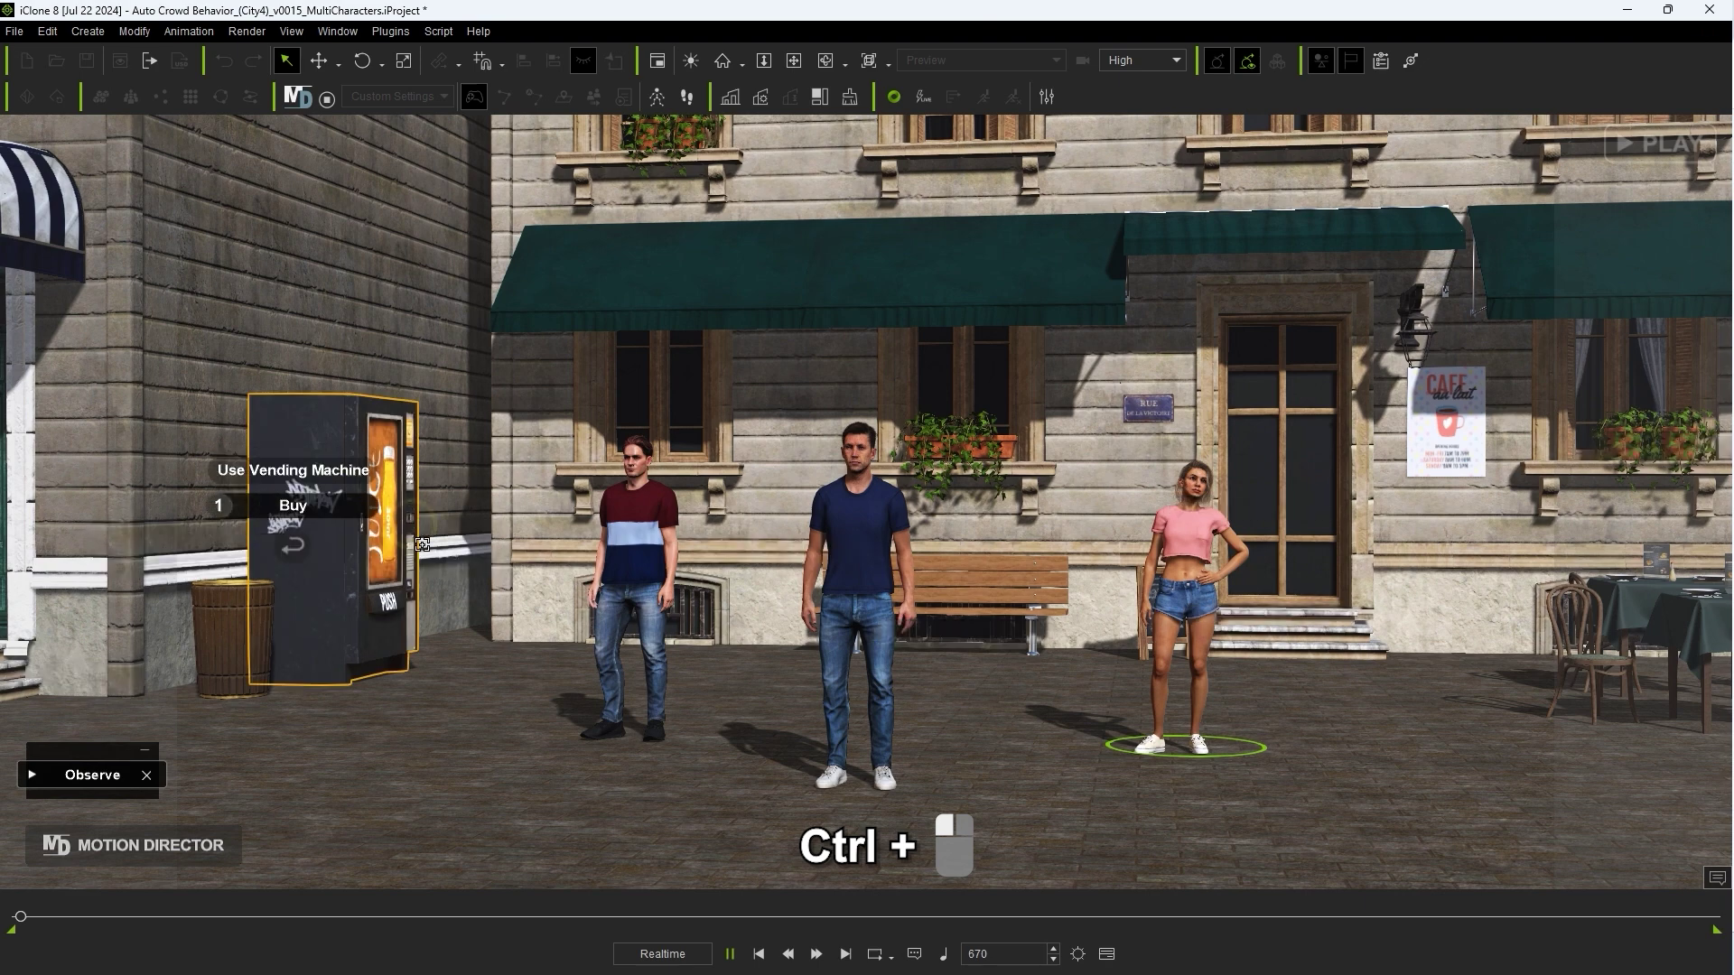
click(302, 507)
click(294, 545)
click(294, 545)
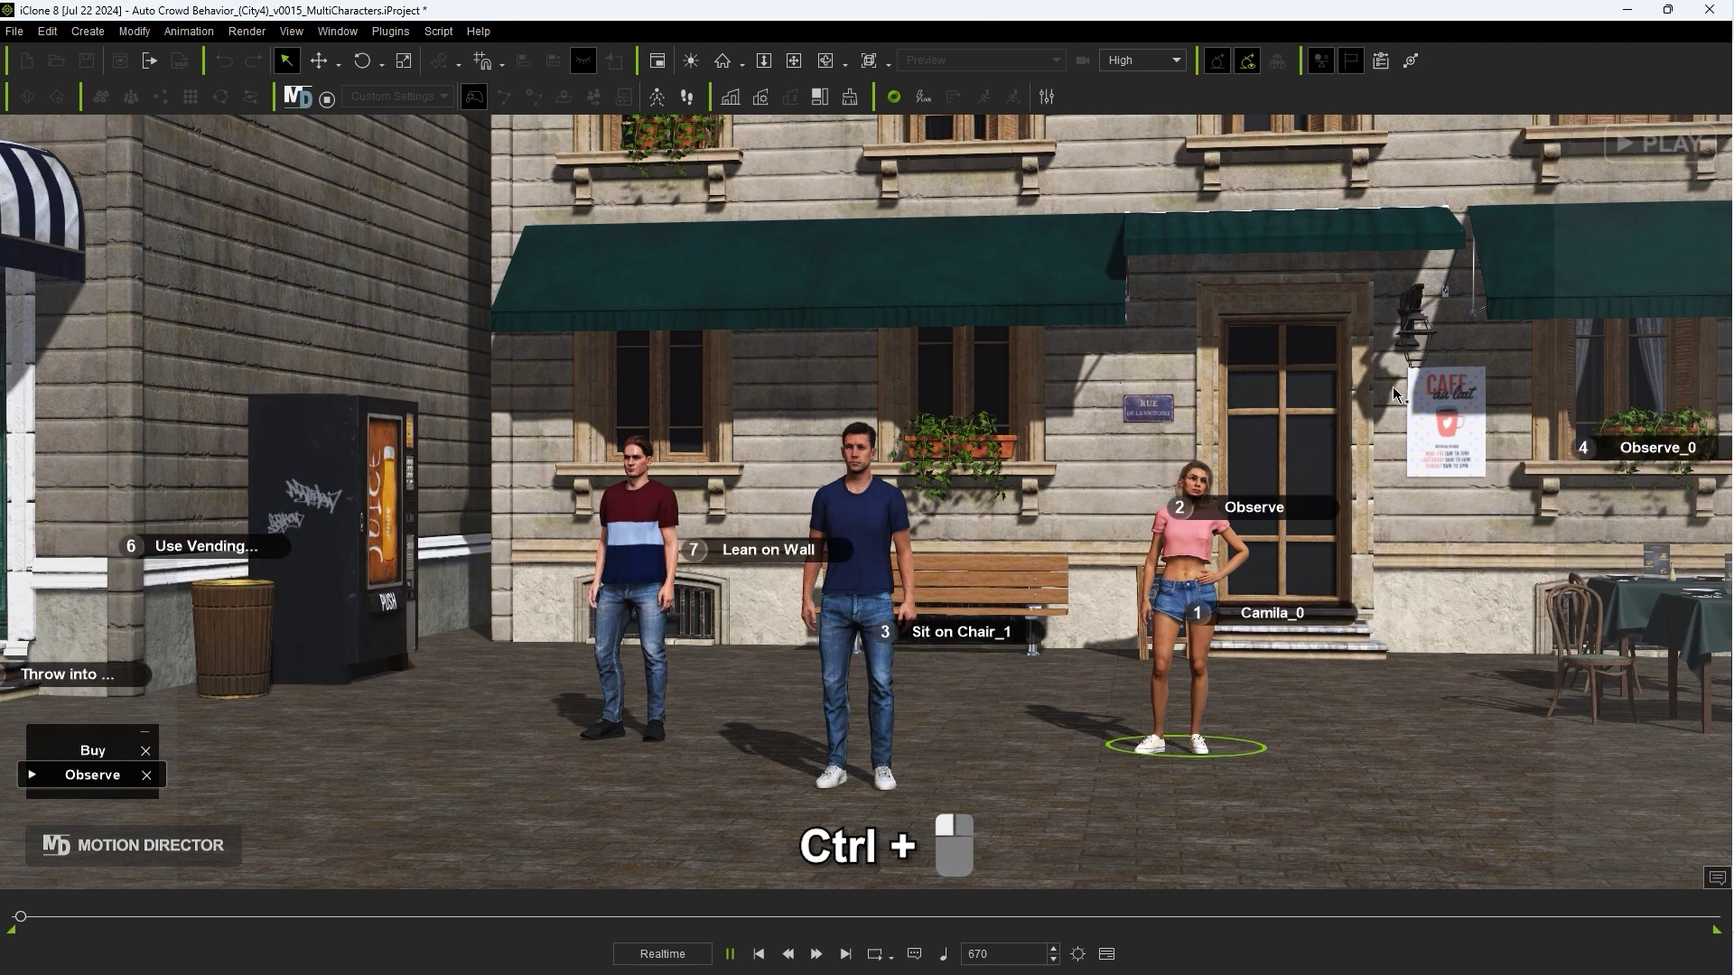
Step: Resume the simulation to run the queued actions of all three characters
click(1639, 148)
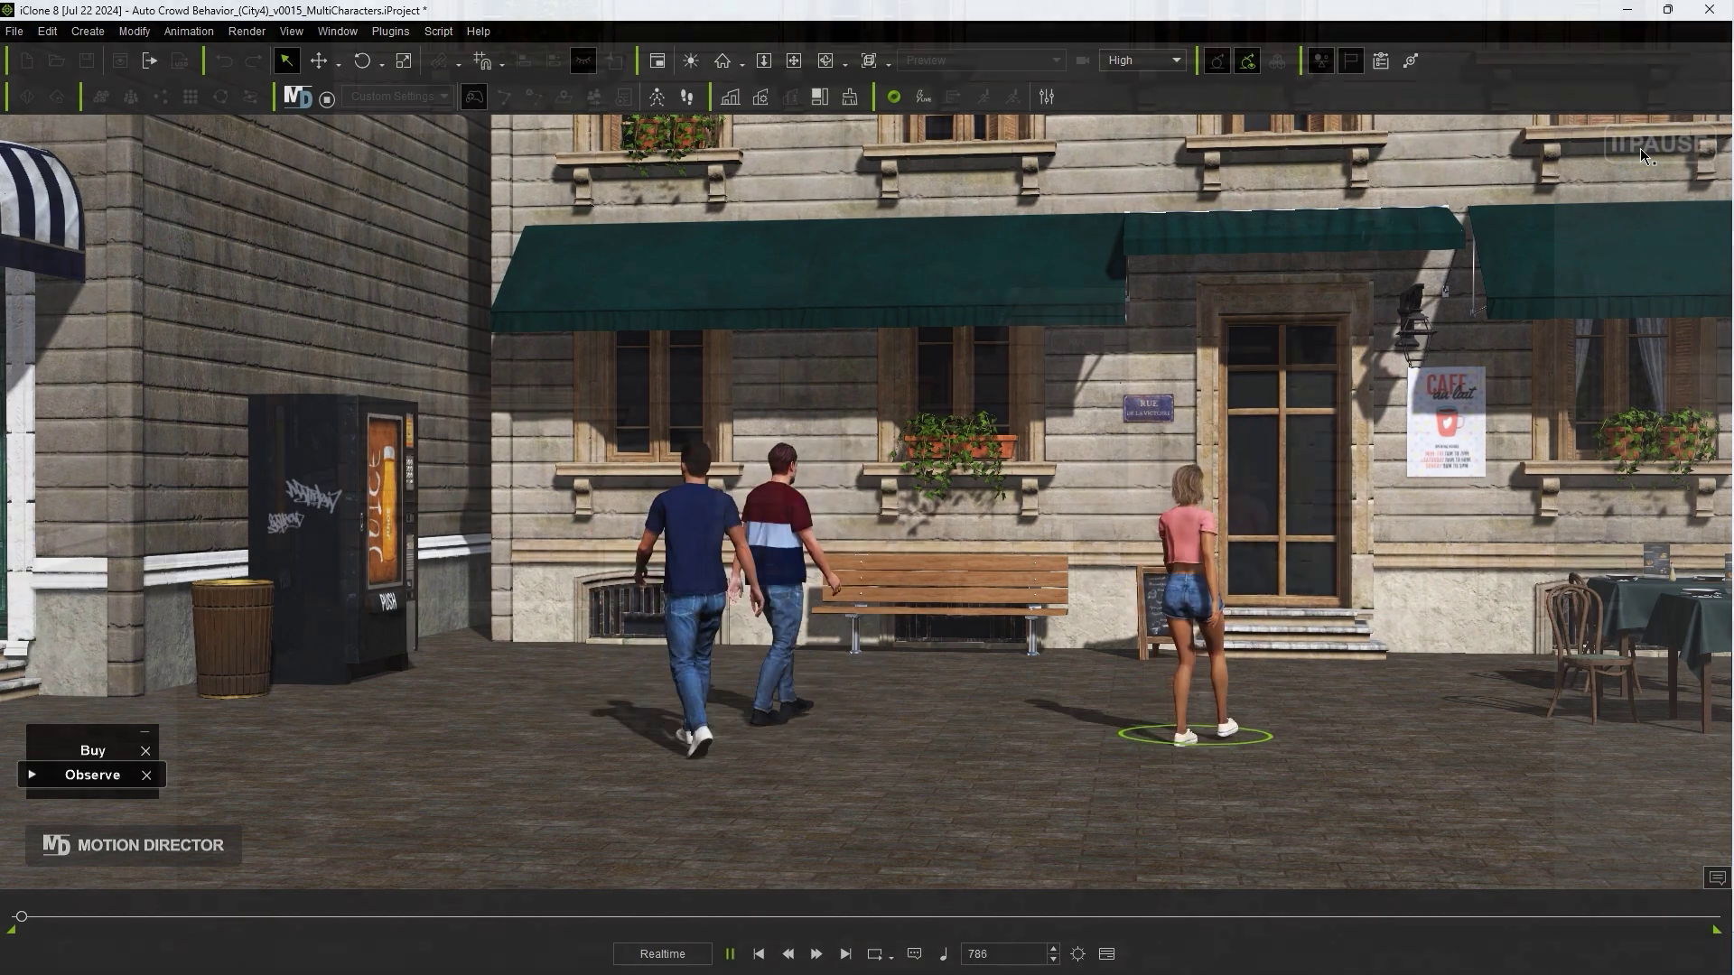